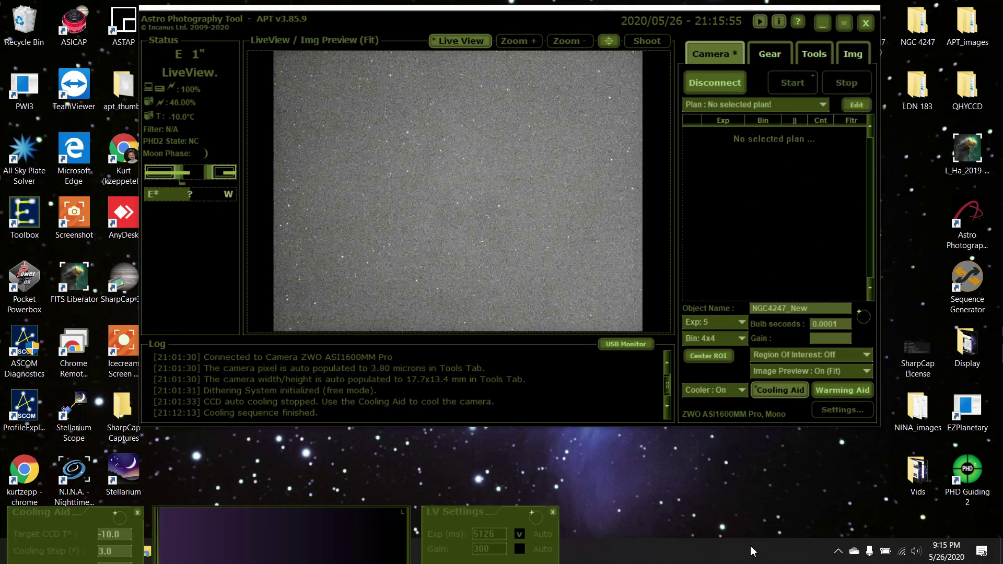
Connect and unpark the EQMOD mount, and connect the ZWO focuser and filter wheel
click(772, 58)
click(729, 91)
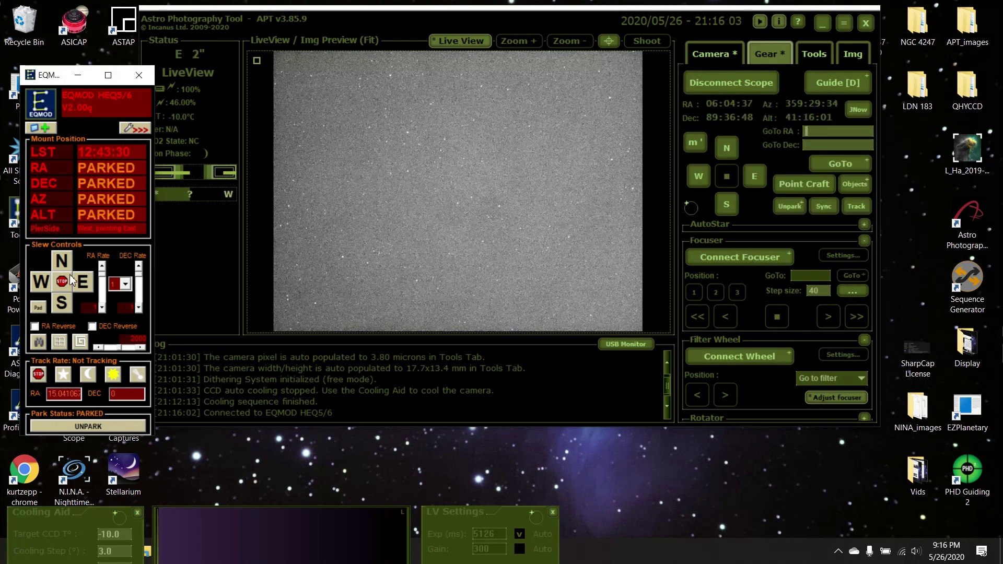
click(50, 425)
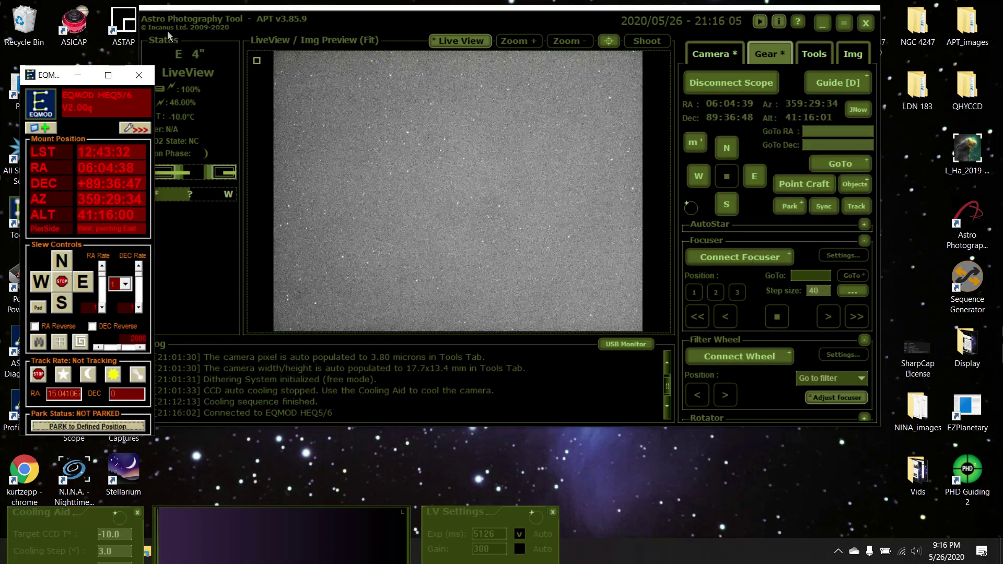
click(89, 79)
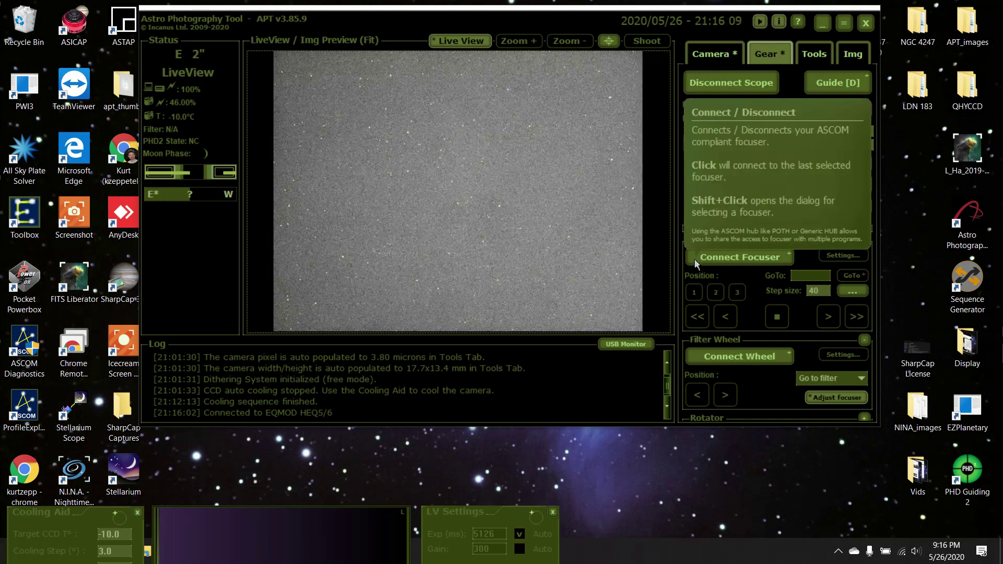
click(762, 364)
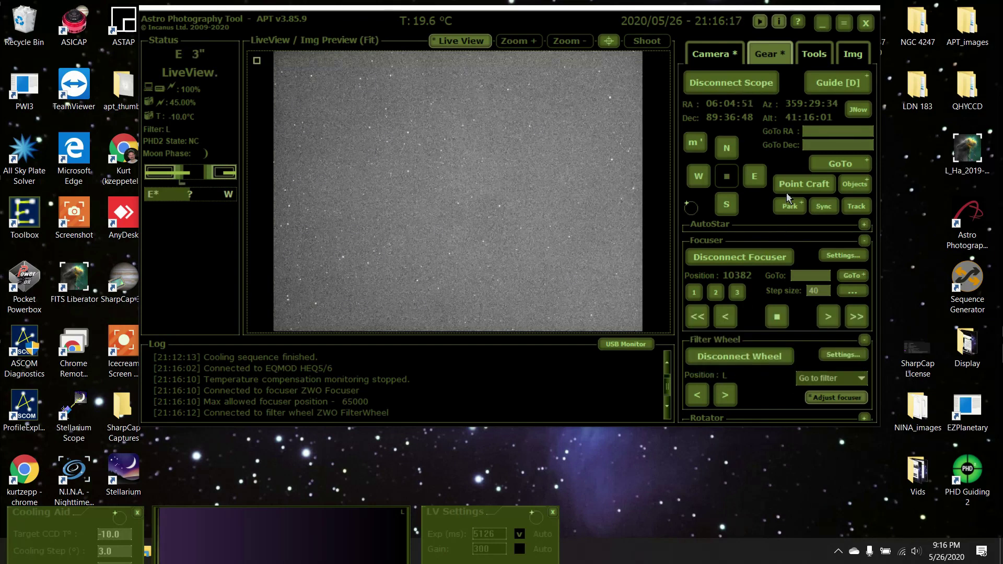
Load the NGC4247 New coordinates from the ToDo object list and slew the telescope to them
mouse_move(788, 196)
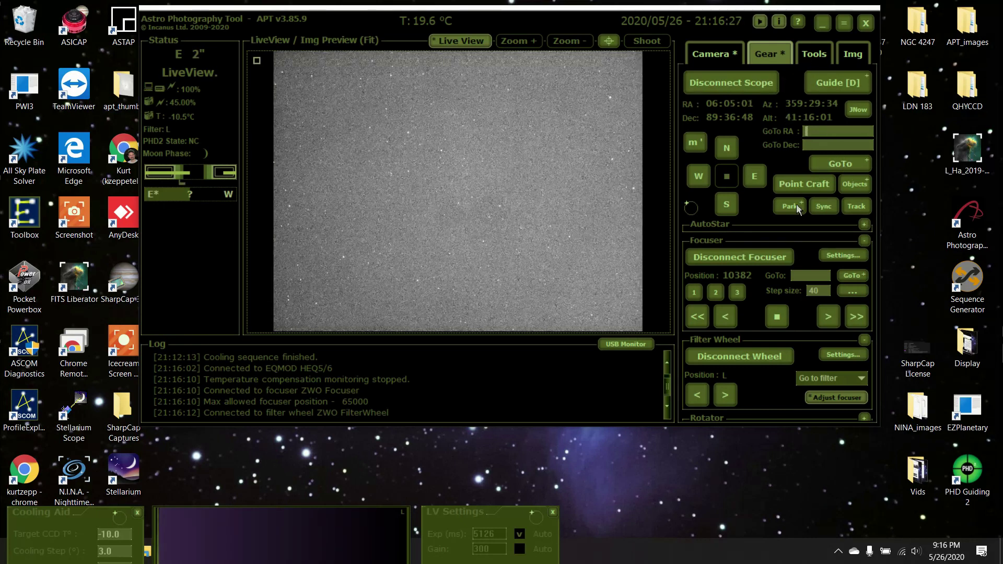
click(858, 185)
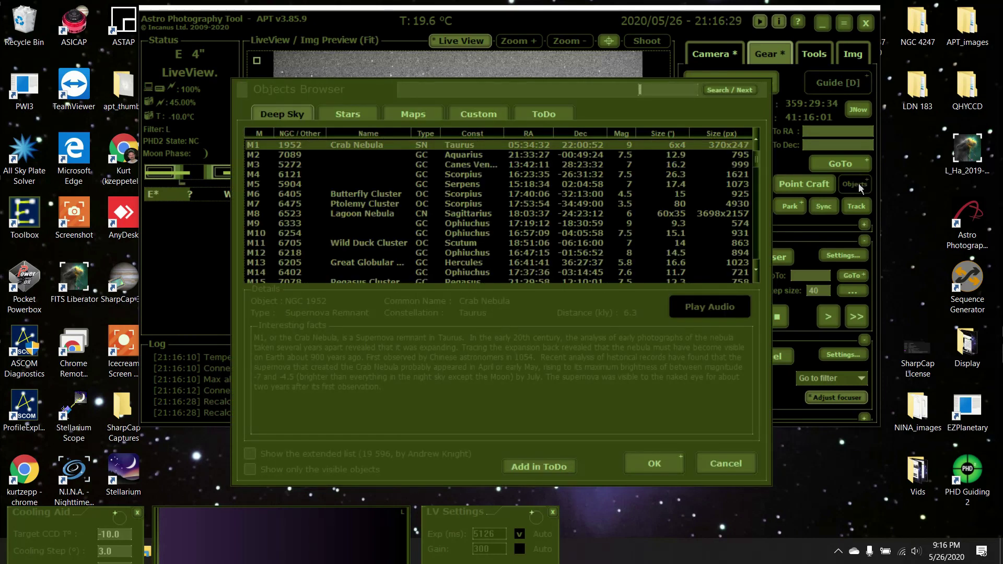
click(548, 116)
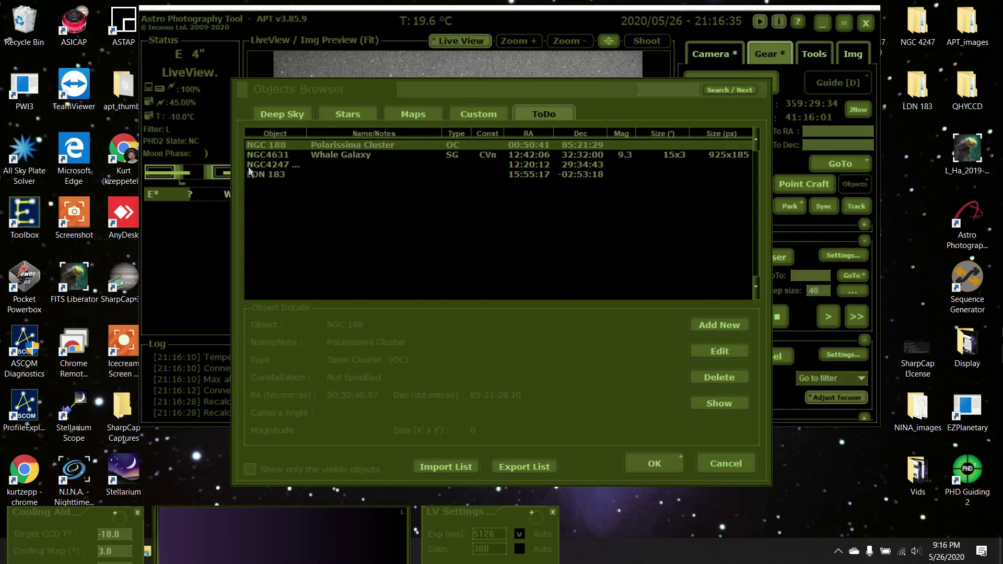
click(268, 166)
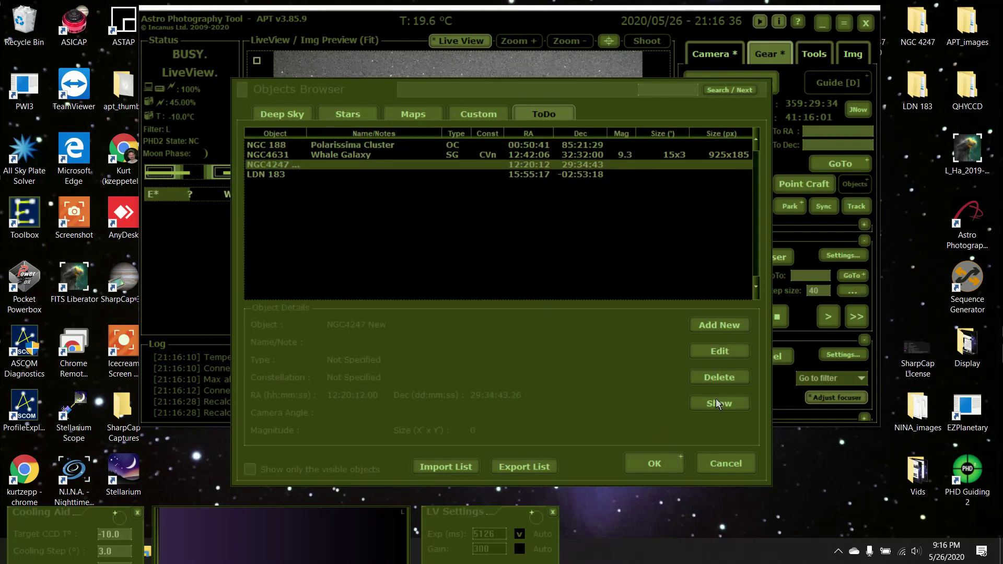
click(644, 466)
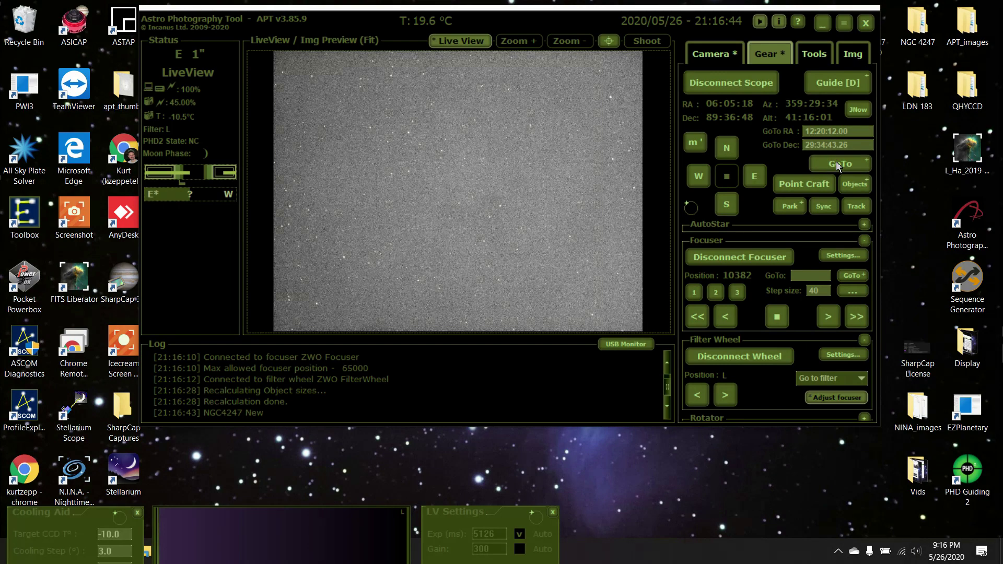
click(837, 165)
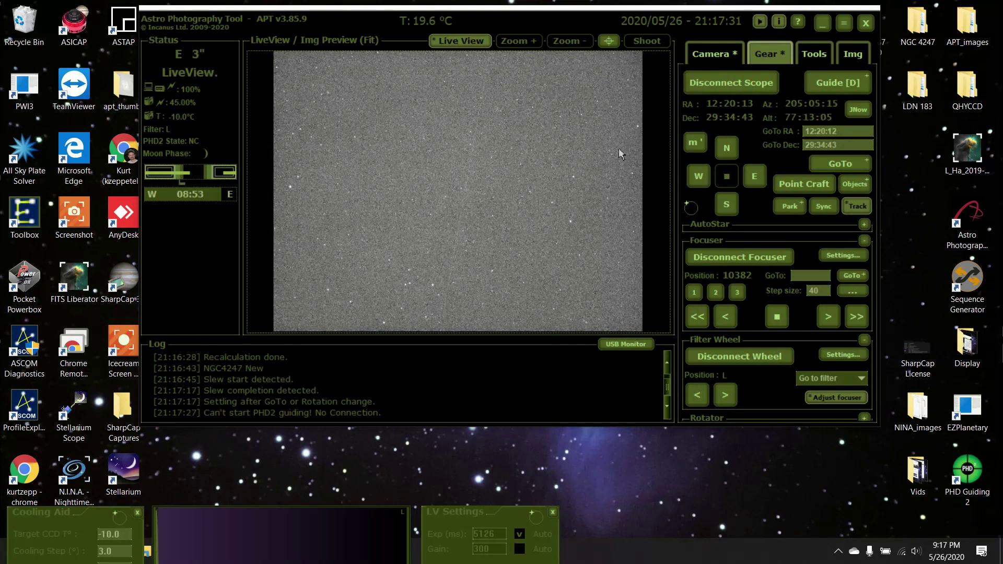
Stop the camera's live view and launch N.I.N.A., moving its window up and making it taller
click(467, 46)
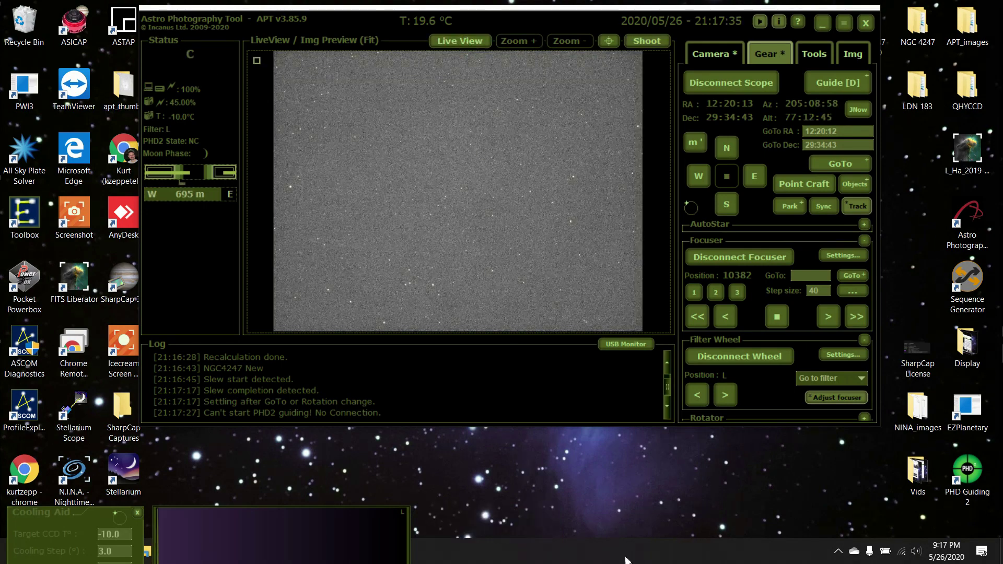
double_click(81, 472)
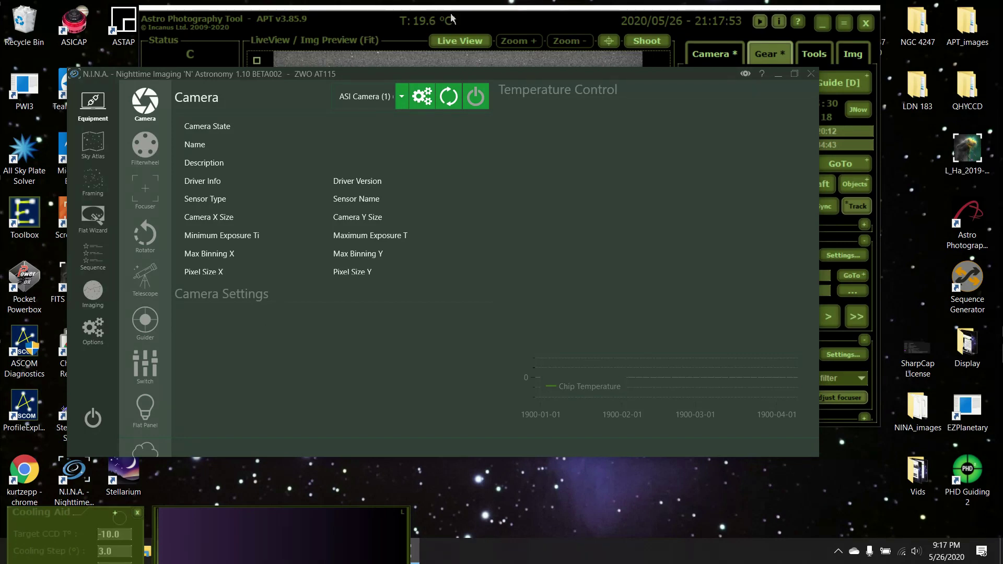
drag(434, 75, 453, 36)
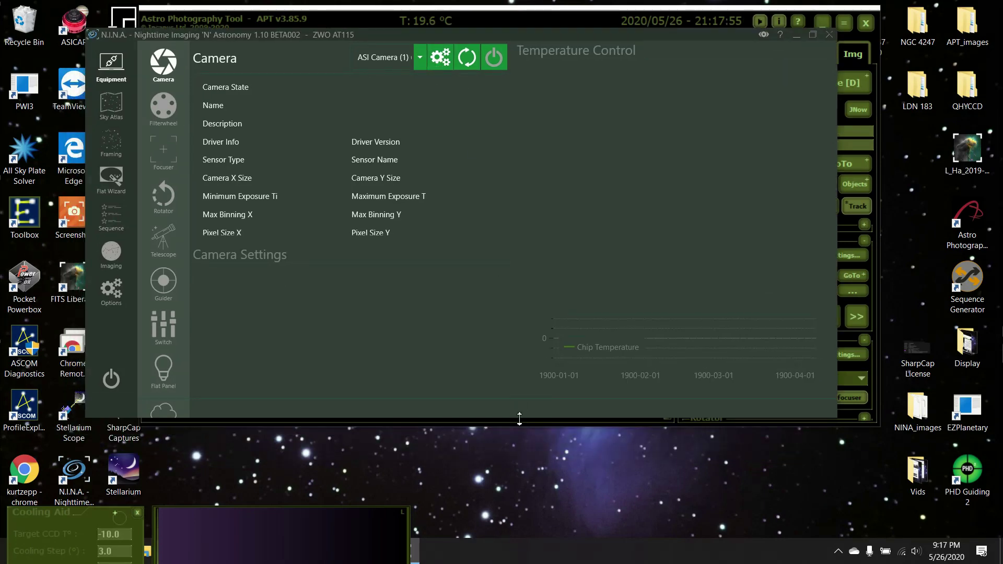
drag(520, 418, 516, 492)
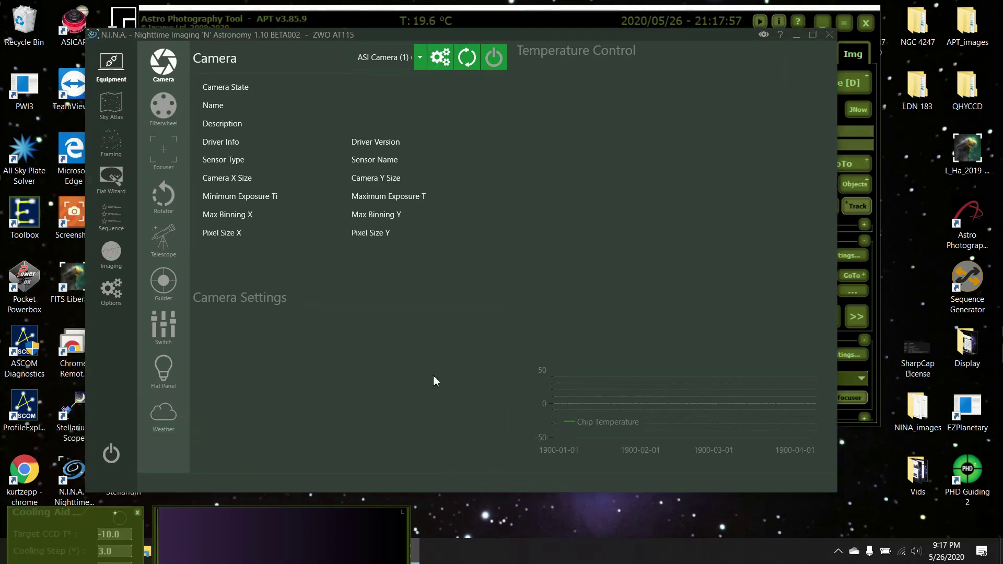
Connect the ASI camera, the ZWO filter wheel and the ZWO focuser in N.I.N.A
click(500, 61)
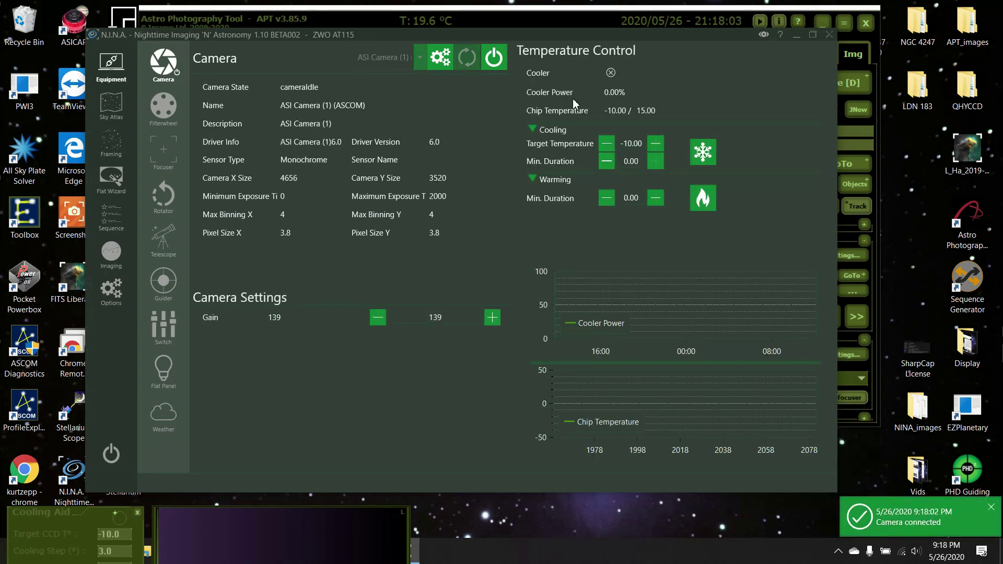
click(168, 107)
click(492, 68)
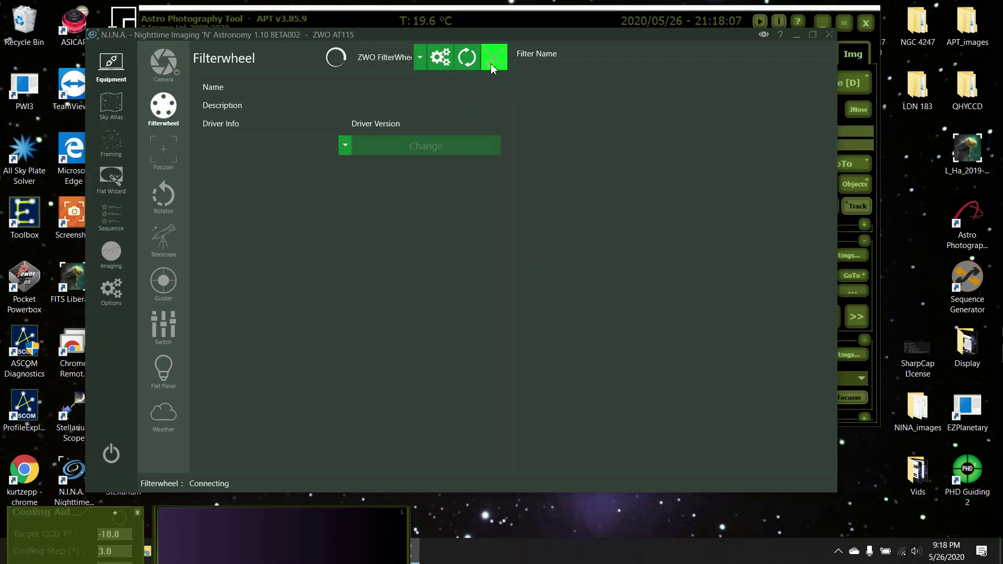
click(161, 143)
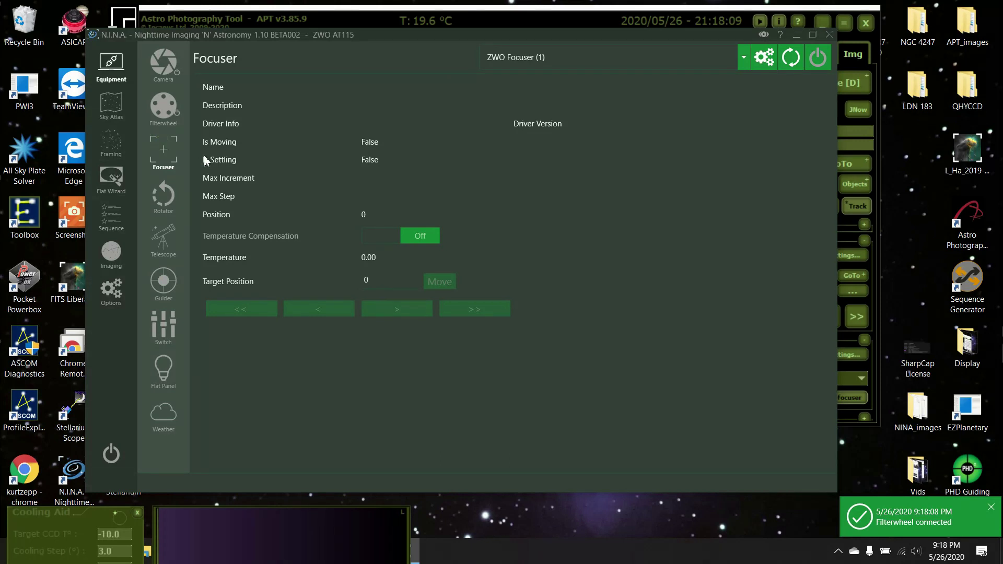
click(818, 58)
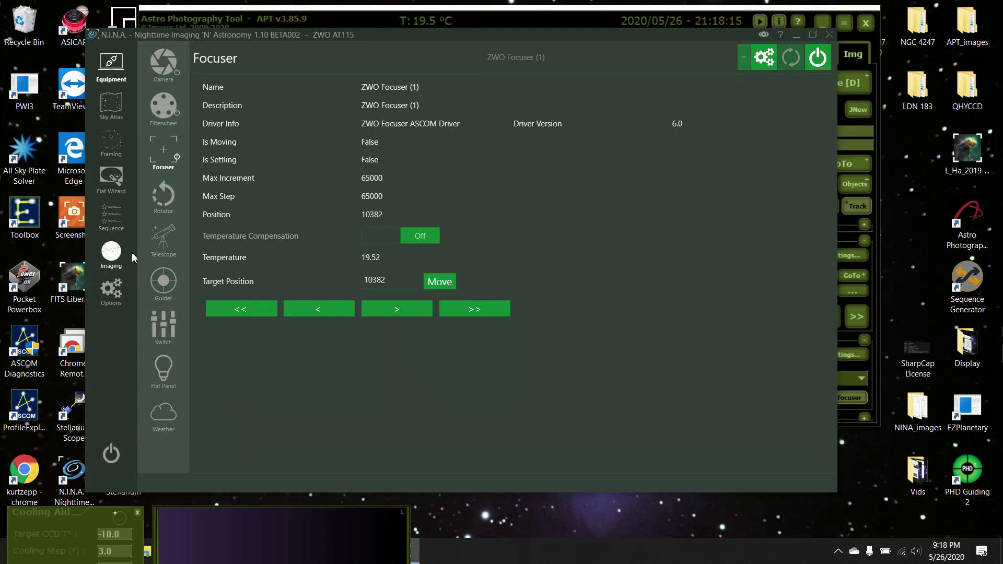
Select the L filter for imaging and start the looping exposures
click(116, 256)
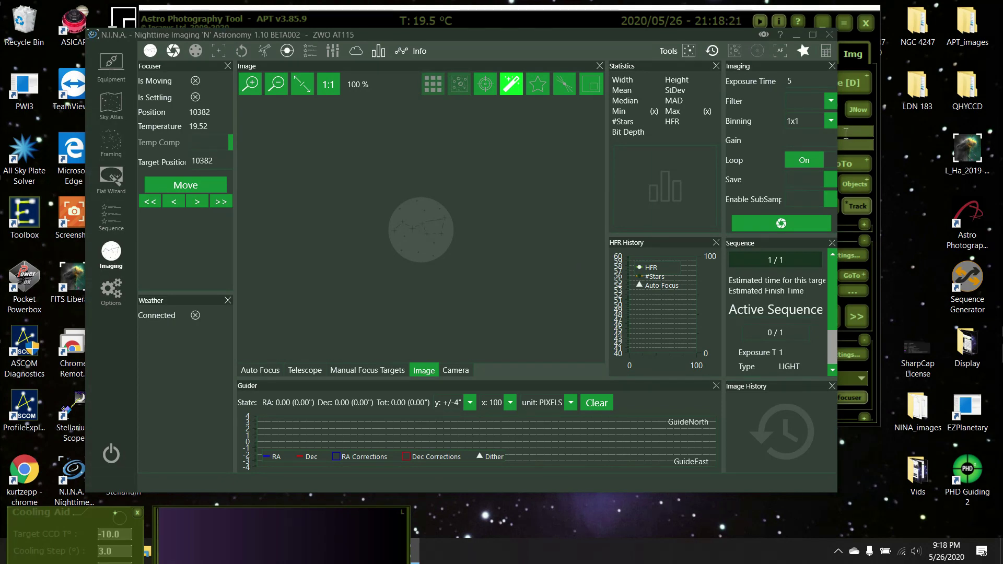
click(830, 104)
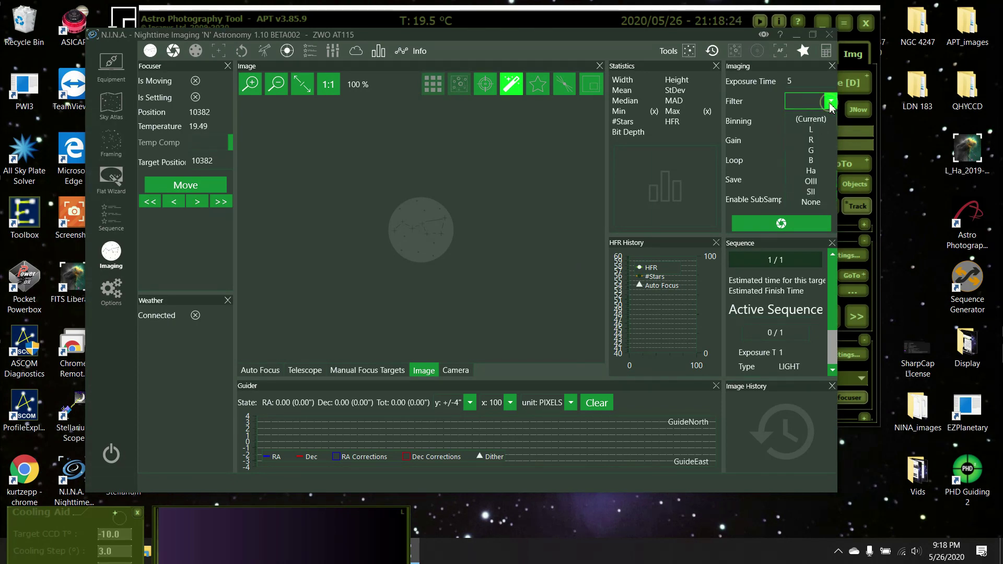
click(817, 129)
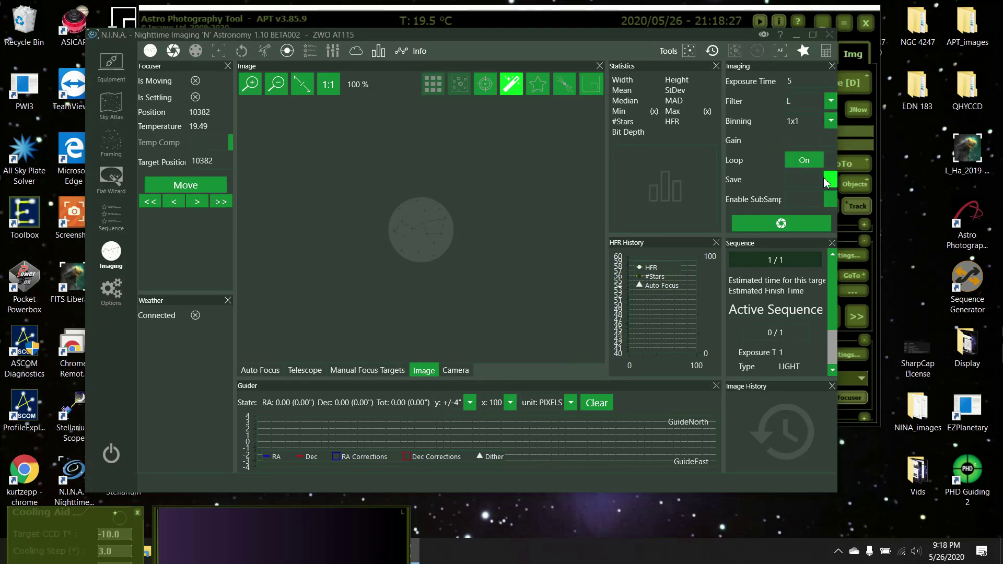
click(774, 224)
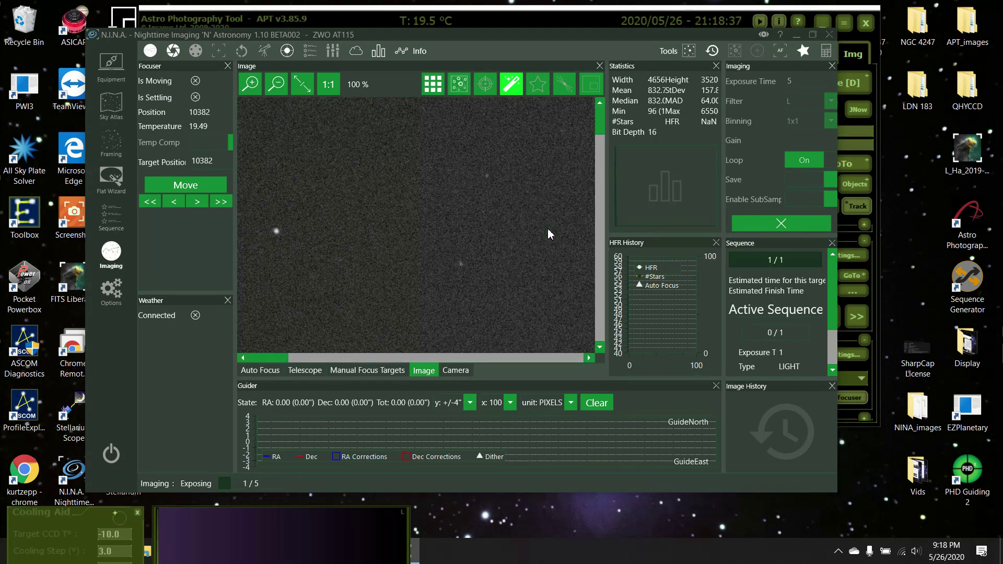
Fit the captured frame to the image view, turn on star detection and inspect the stars up close
click(307, 89)
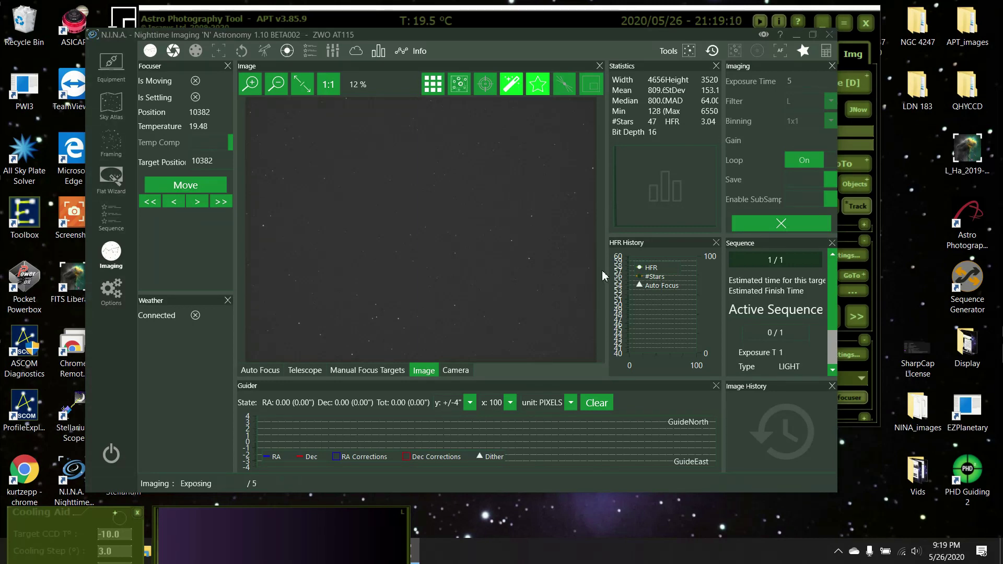
scroll(458, 236, up, 5)
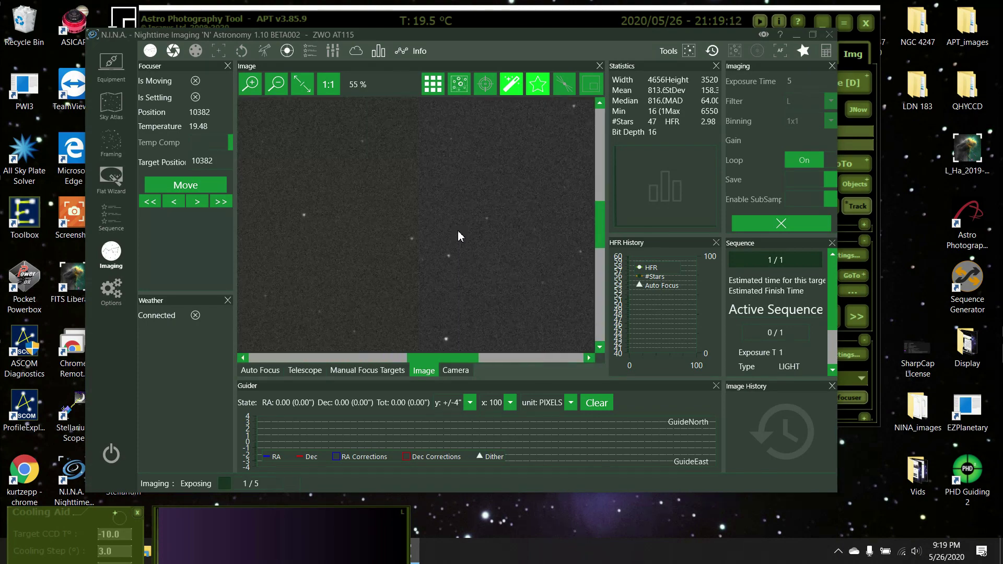
scroll(459, 236, down, 5)
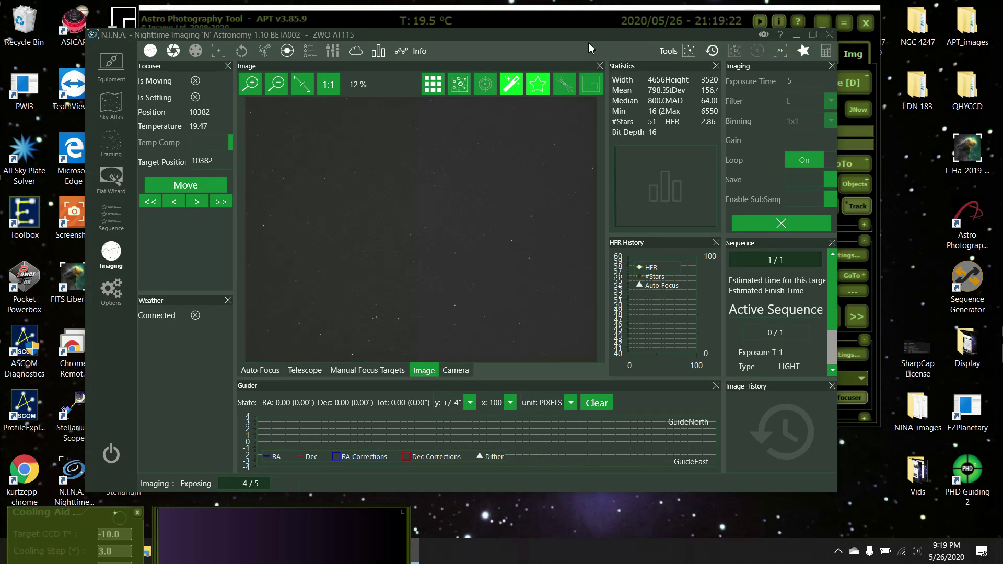
drag(589, 44, 594, 45)
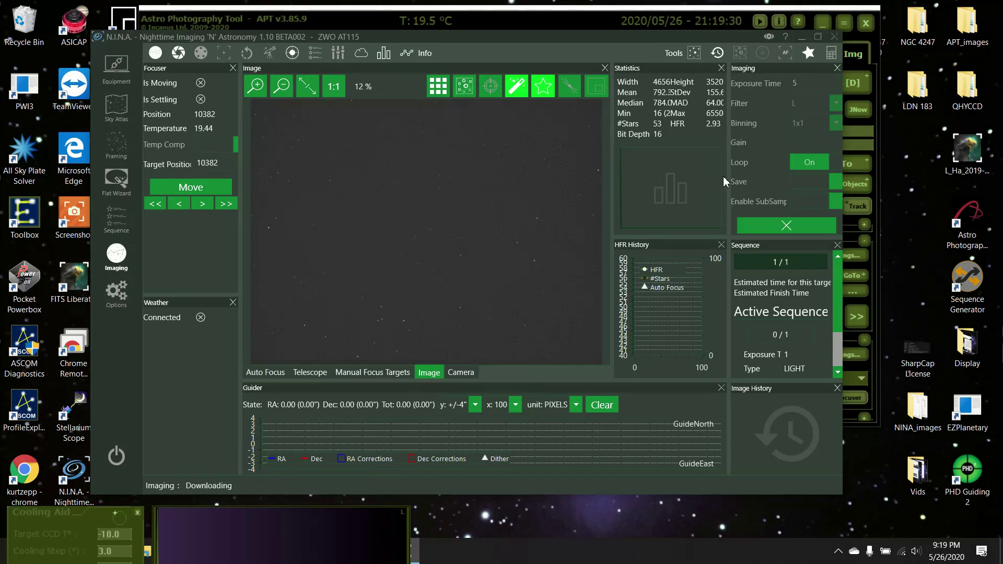
Stop the looping exposures and run an auto focus routine
click(786, 226)
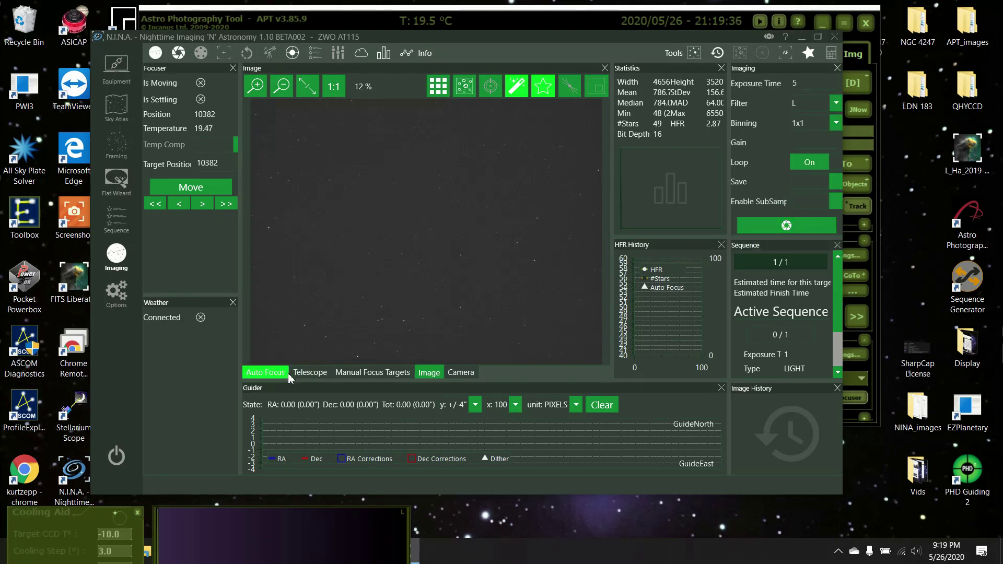
click(268, 373)
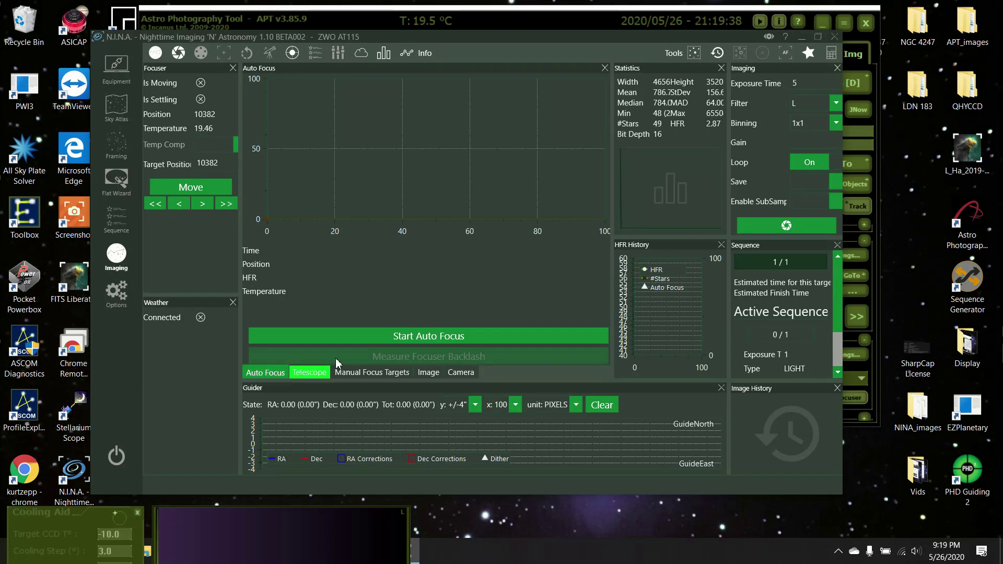
click(375, 339)
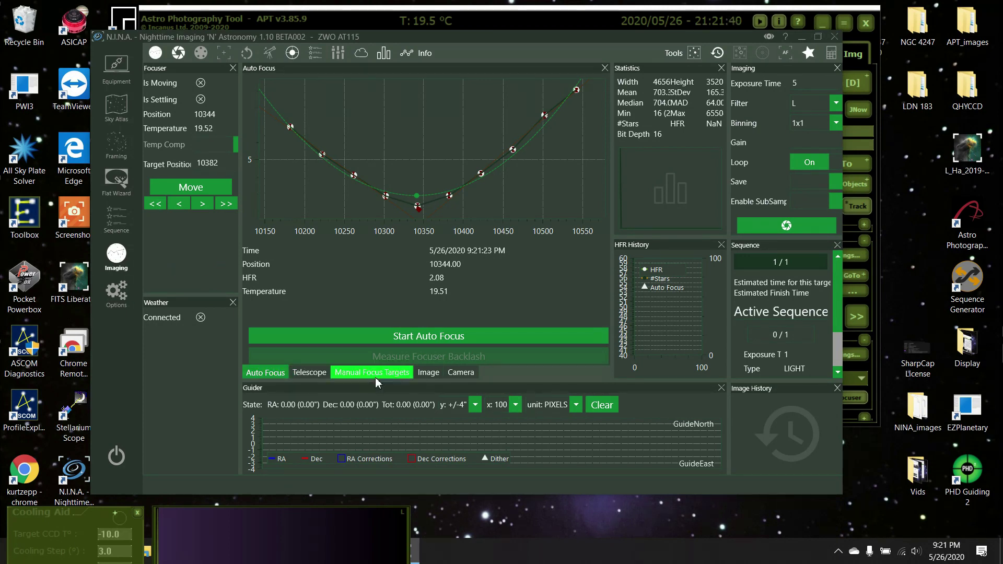
Restart the looping exposures and inspect the stars up close to check the new focus
click(426, 373)
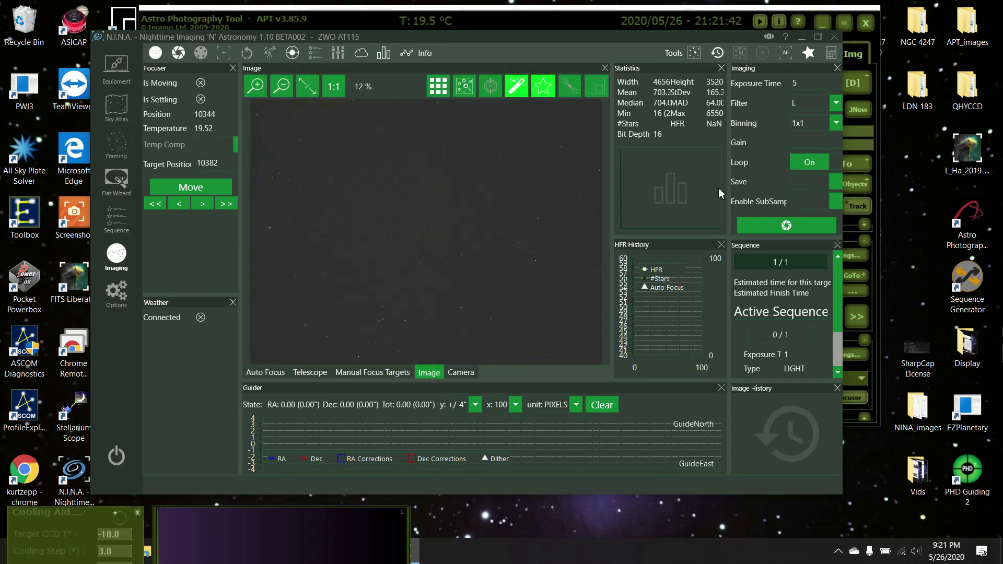
click(792, 231)
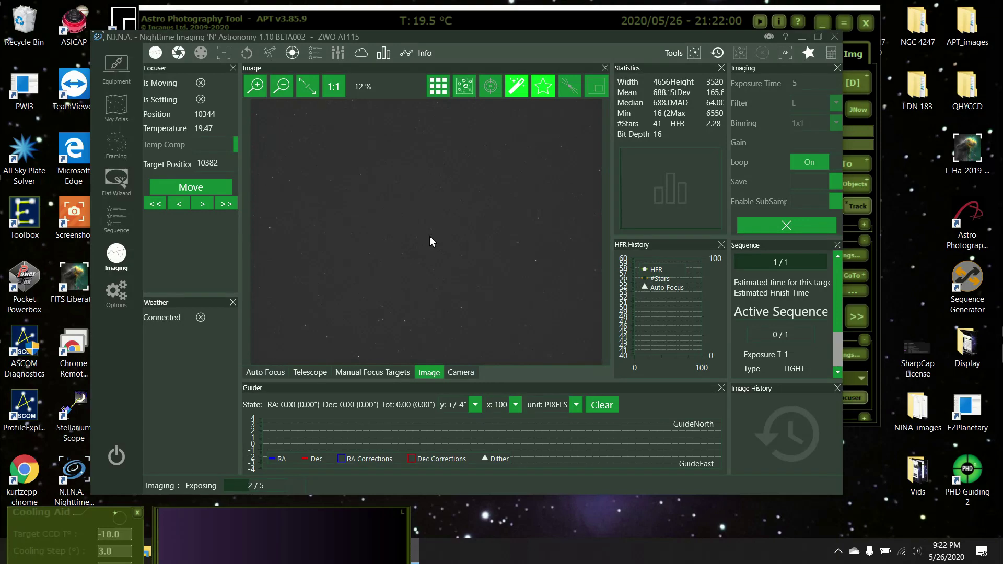
scroll(430, 241, up, 4)
scroll(431, 241, down, 4)
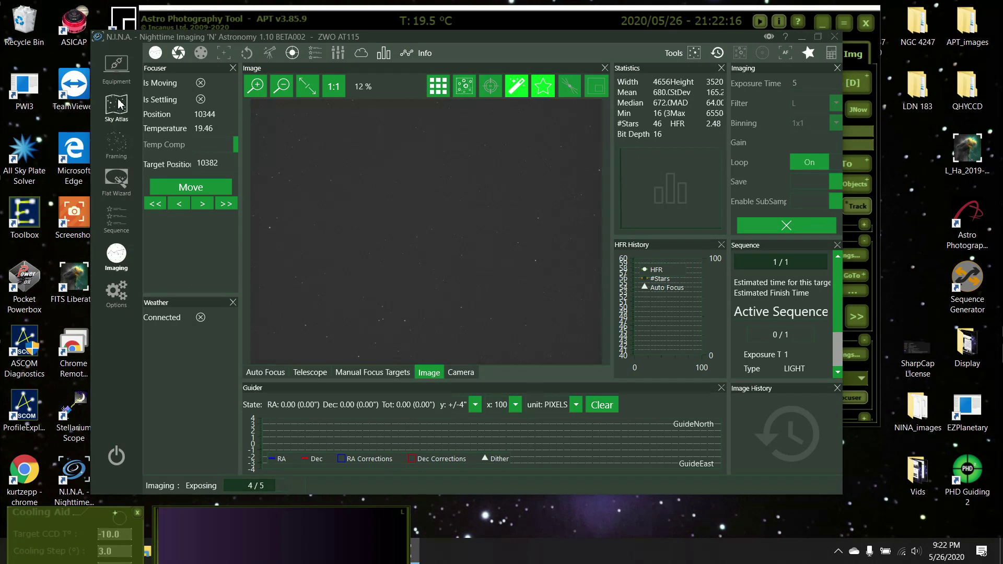
Disconnect the ZWO focuser from N.I.N.A. and confirm the disconnection
click(115, 66)
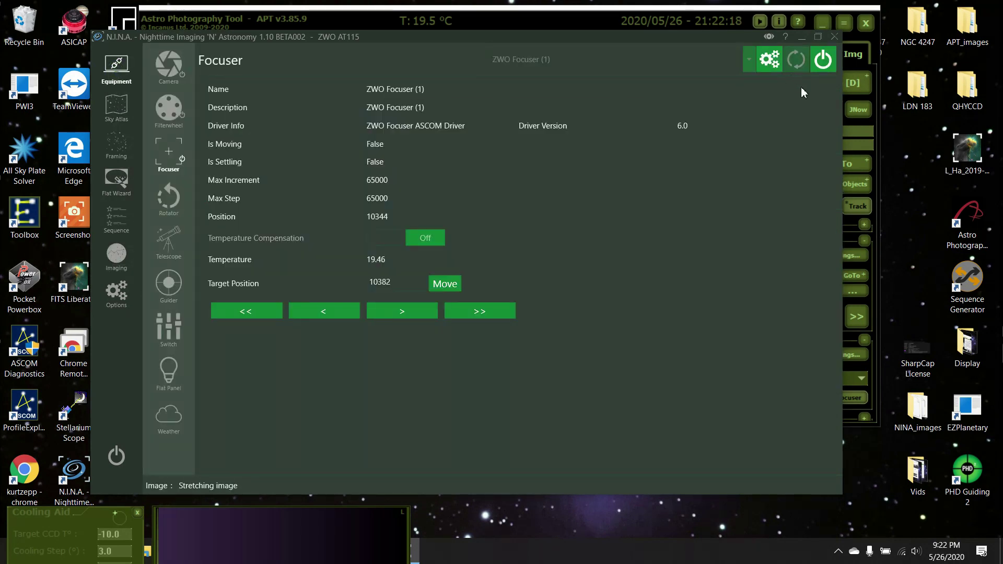
click(820, 66)
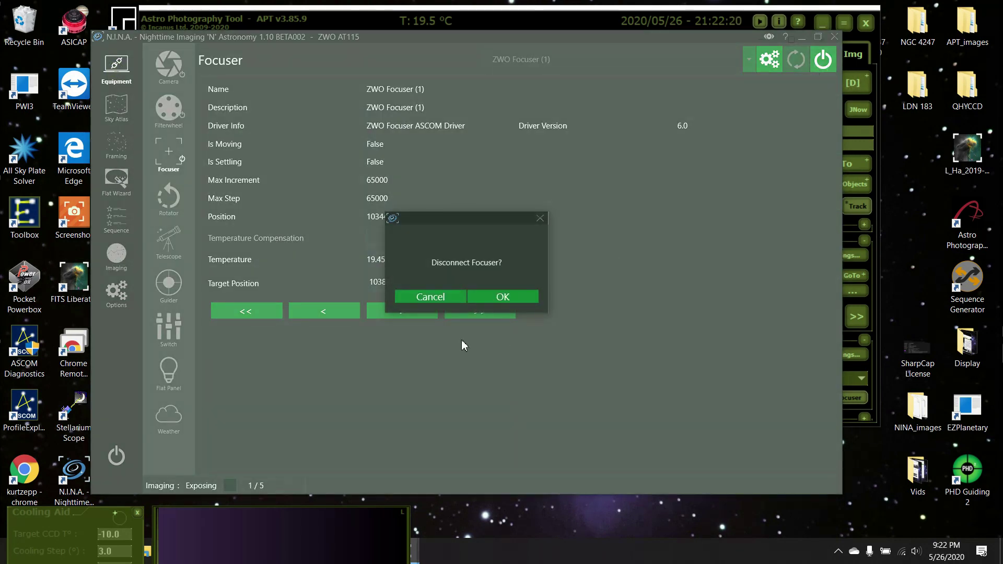
click(502, 297)
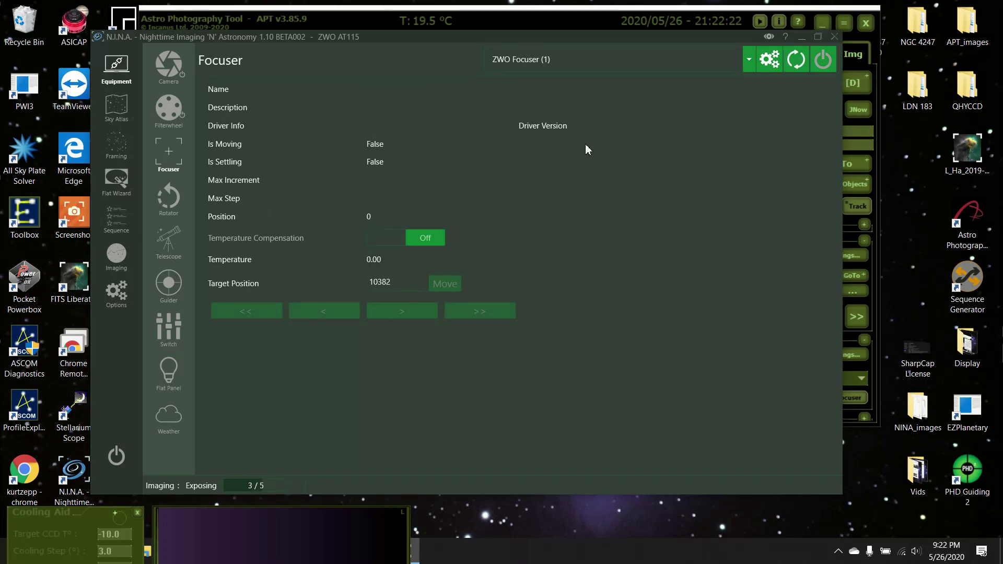
Disconnect the ZWO filter wheel and the ASI camera from N.I.N.A., confirming each disconnection
click(168, 108)
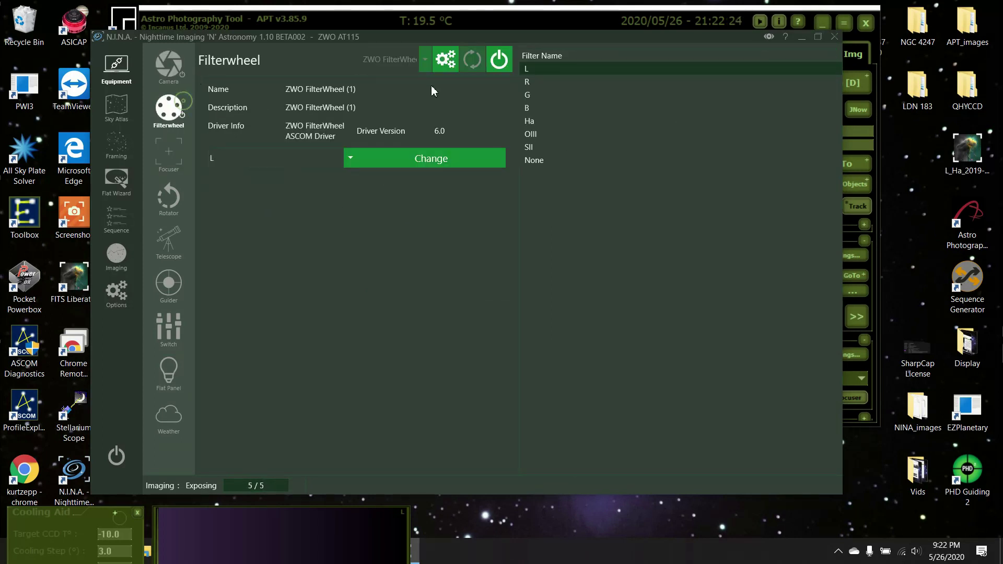
click(495, 67)
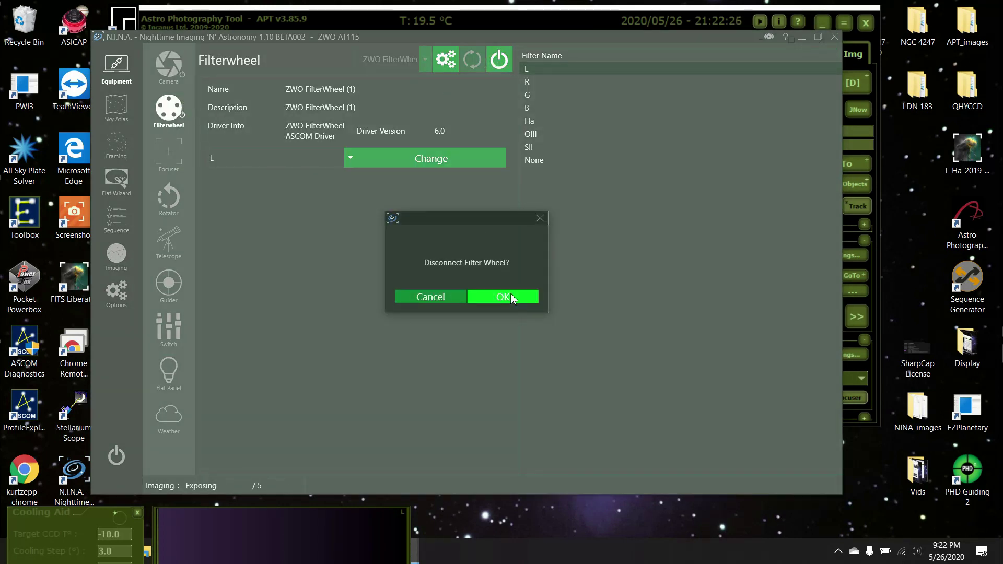
click(503, 295)
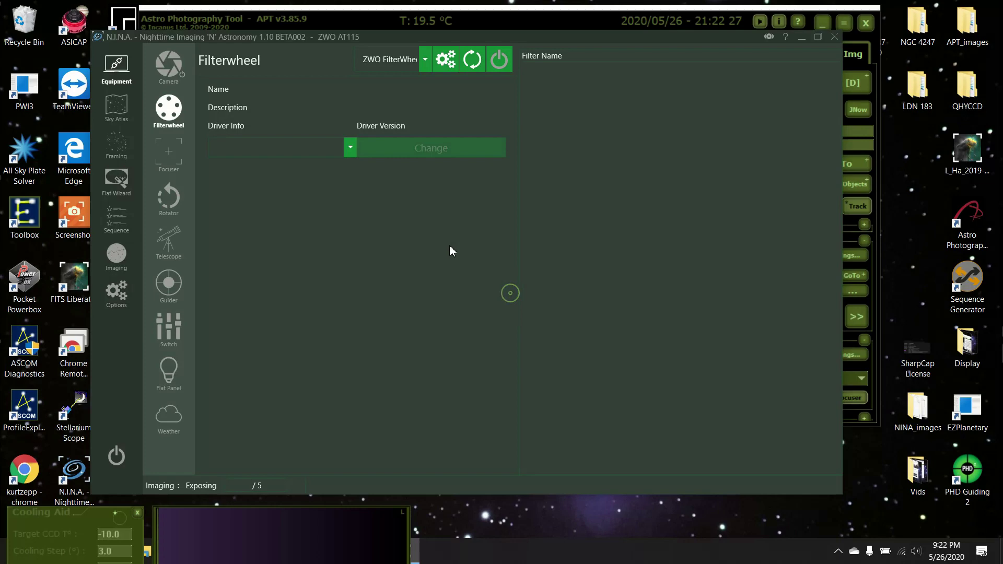
click(169, 65)
click(498, 64)
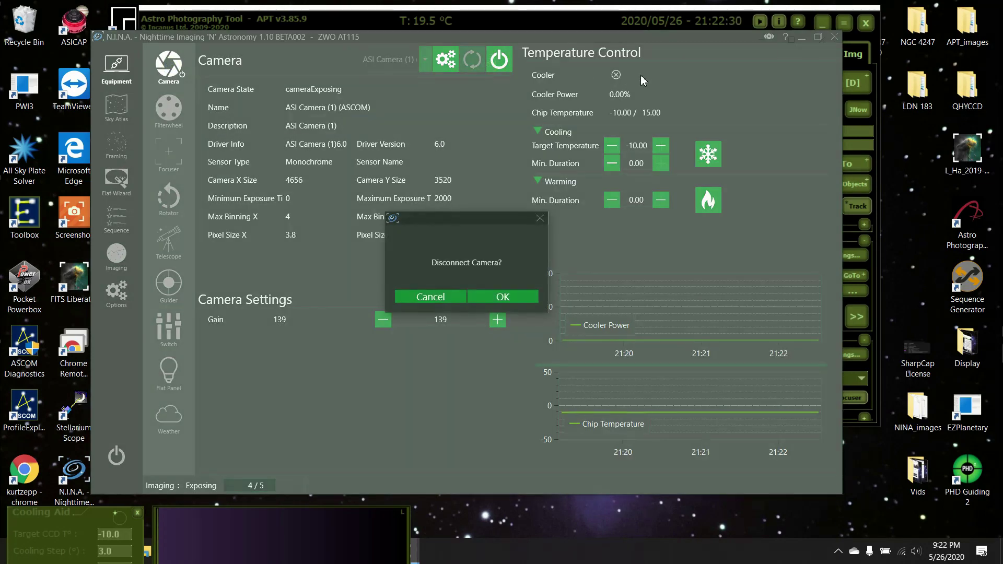
click(525, 301)
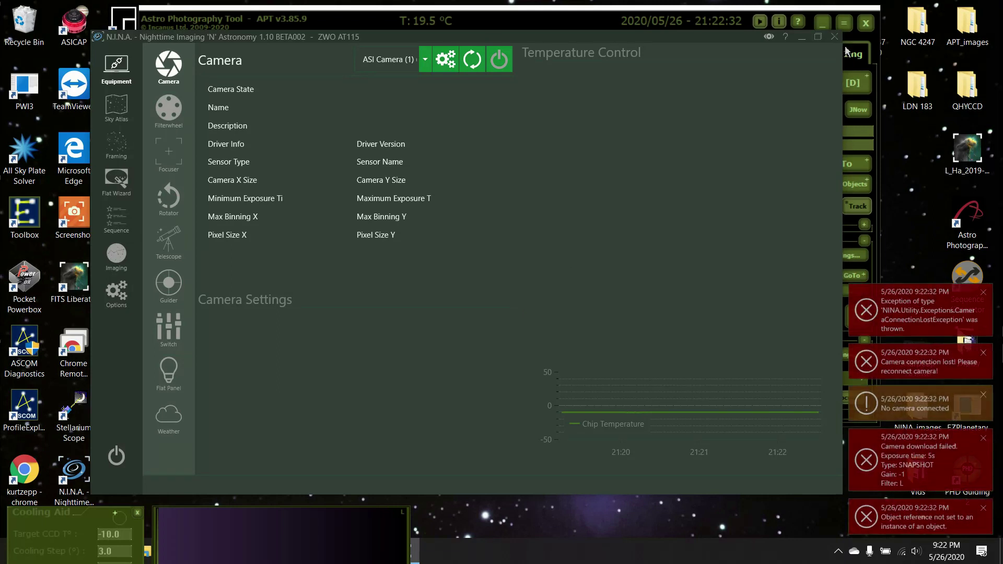
Dismiss all the error notifications and minimize N.I.N.A. to return to Astro Photography Tool
click(991, 291)
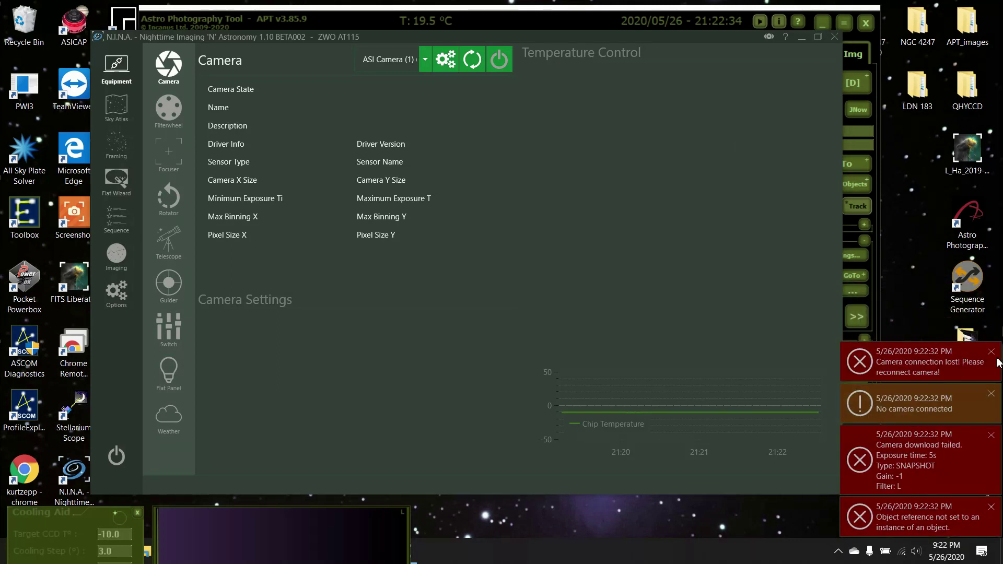
click(991, 351)
click(991, 394)
click(991, 434)
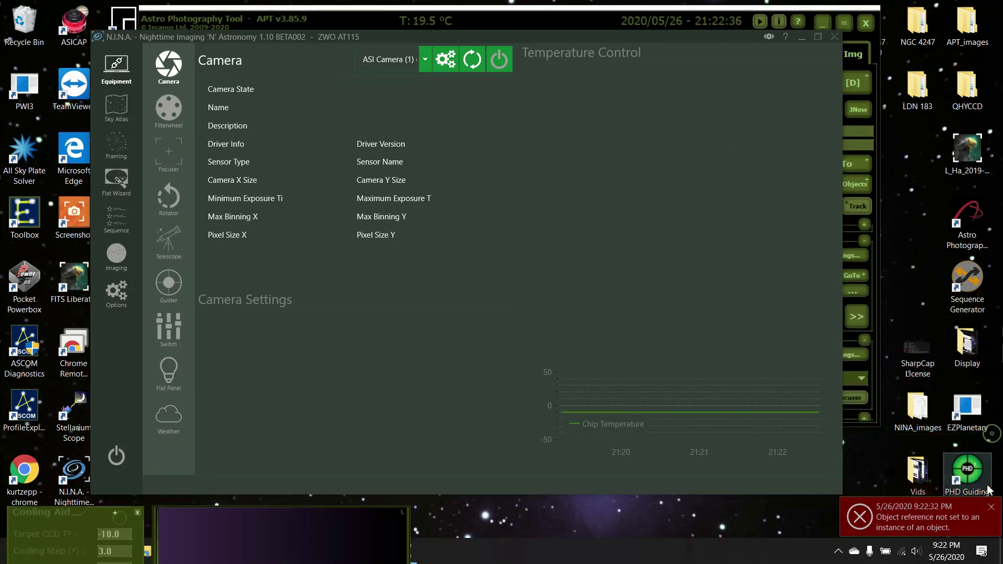
click(990, 507)
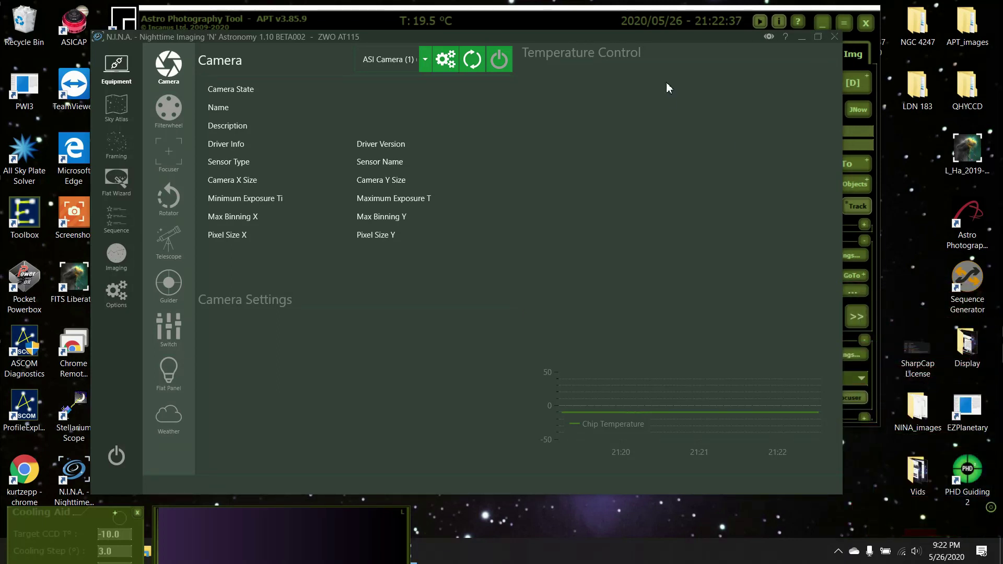
click(801, 38)
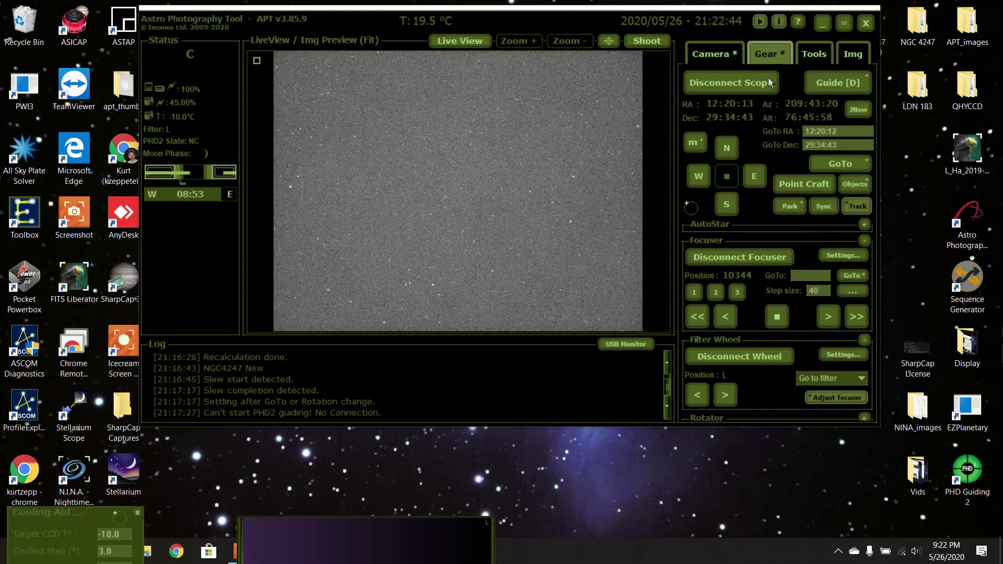
Plate-solve the current image in Point Craft using the NGC4247 New coordinates as approximate position, and try to sync the scope to the result
click(803, 187)
drag(580, 36, 134, 94)
click(186, 117)
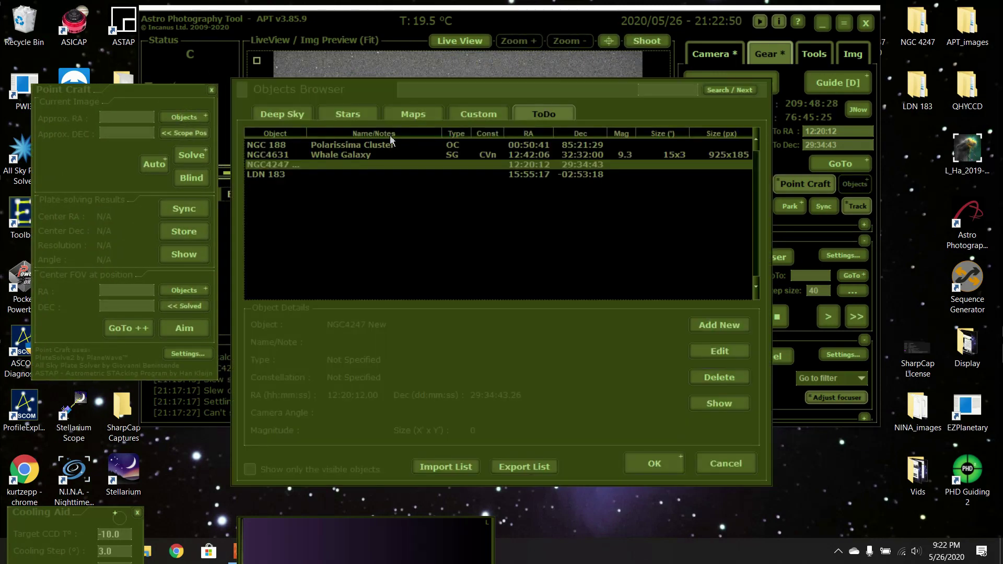
click(660, 462)
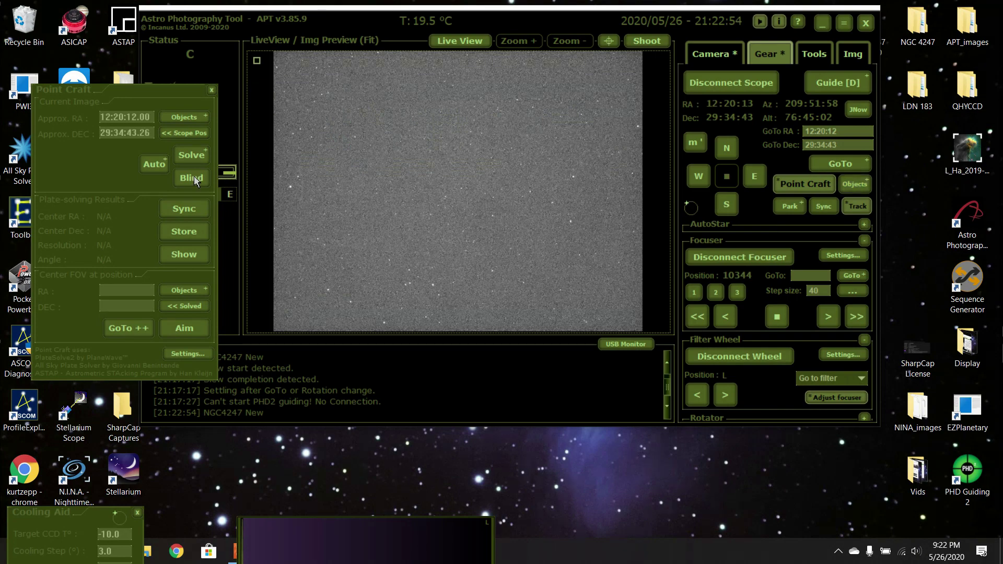
click(190, 157)
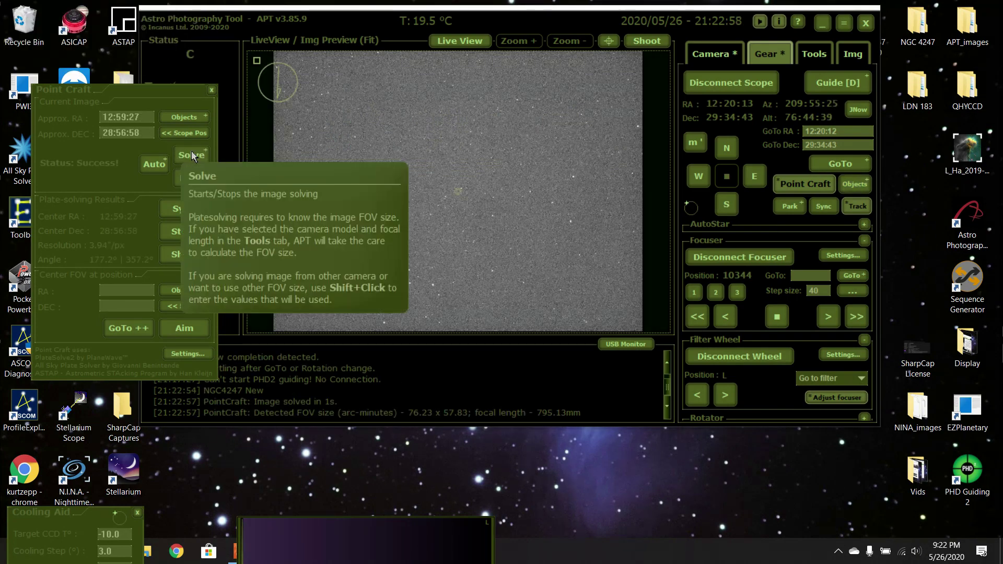
click(190, 207)
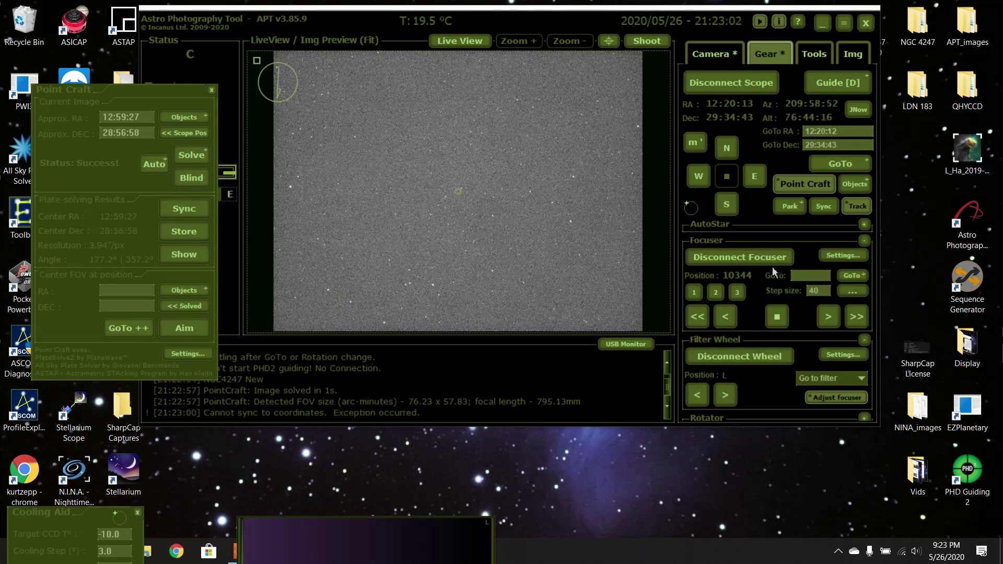
Center the field of view on the NGC4247 New coordinates with Point Craft's GoTo++, and reposition the Cooling Aid and Point Craft windows
click(175, 291)
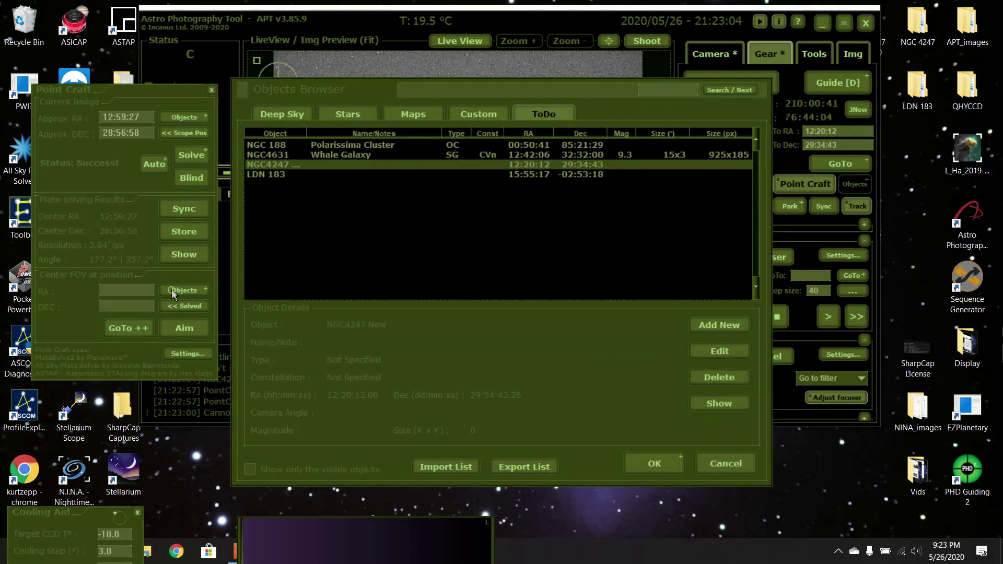
click(652, 466)
click(129, 330)
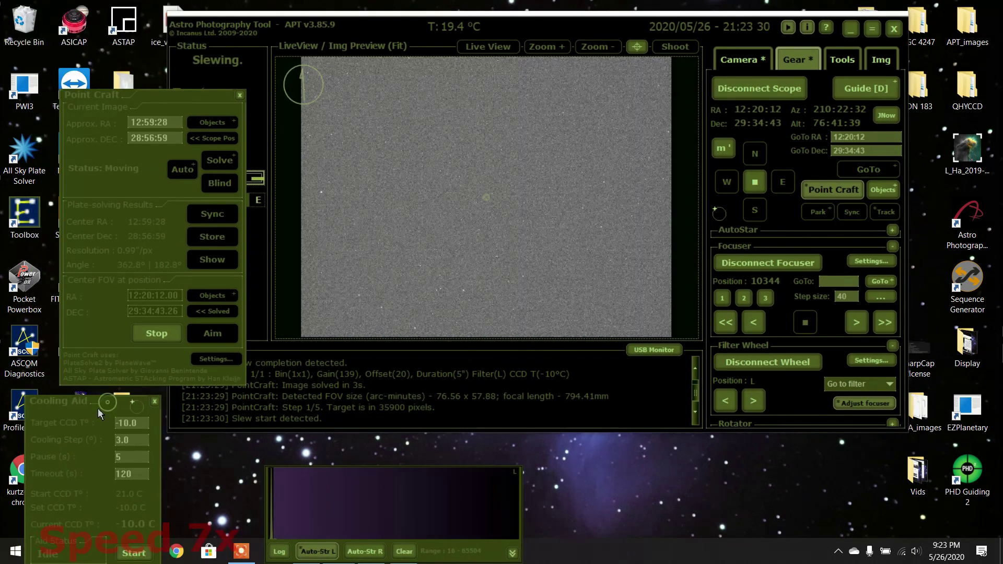
drag(99, 414, 96, 414)
drag(163, 96, 117, 91)
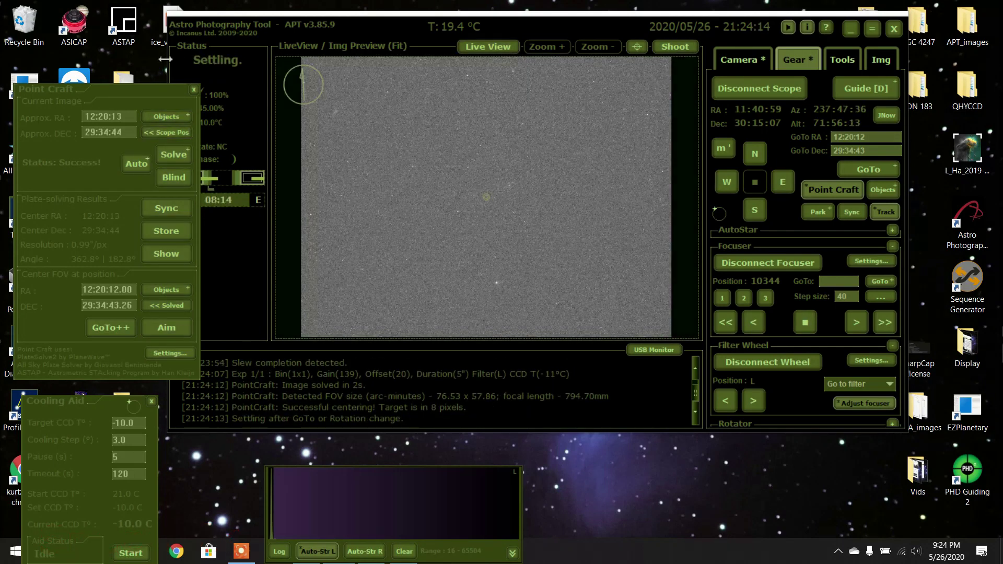
Sync the mount to the target's GoTo coordinates and close Point Craft
click(851, 211)
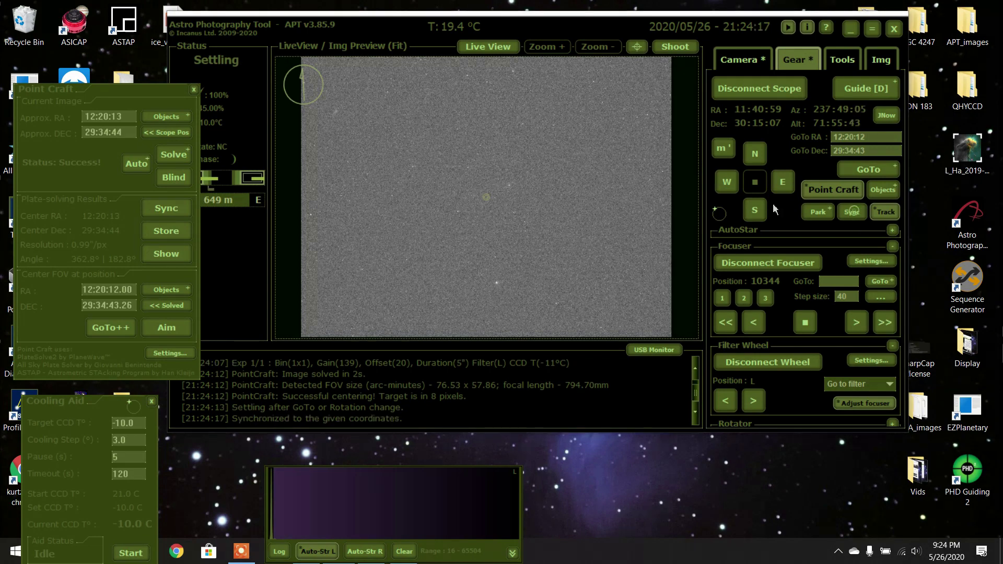
click(193, 90)
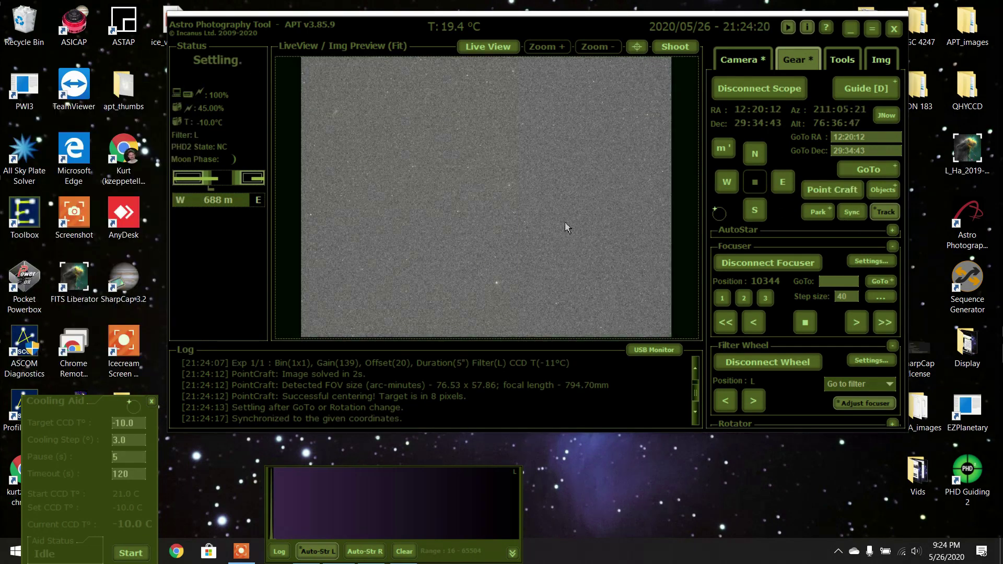
Select the NGC 4274 LRGB light plan for the camera
click(748, 55)
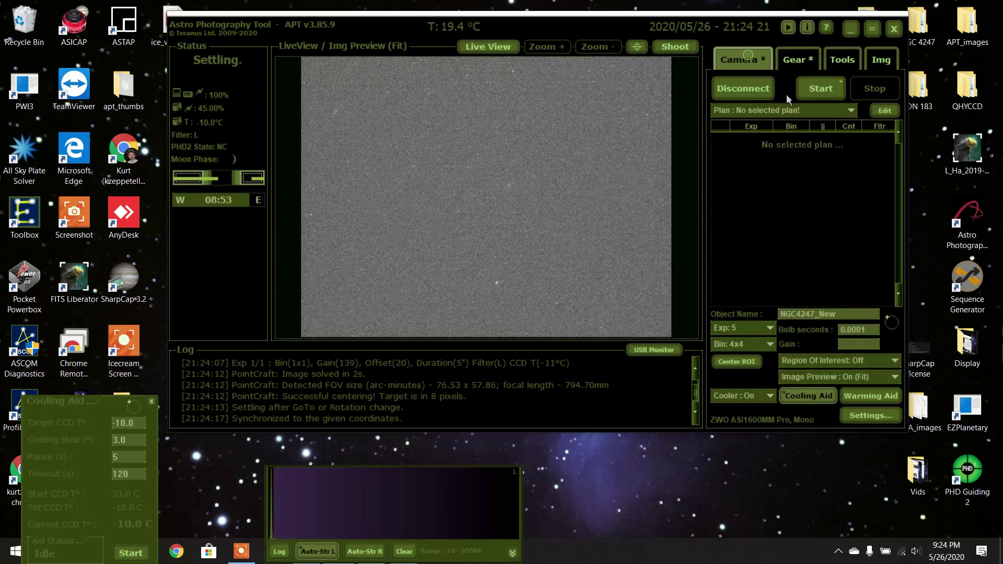
click(851, 111)
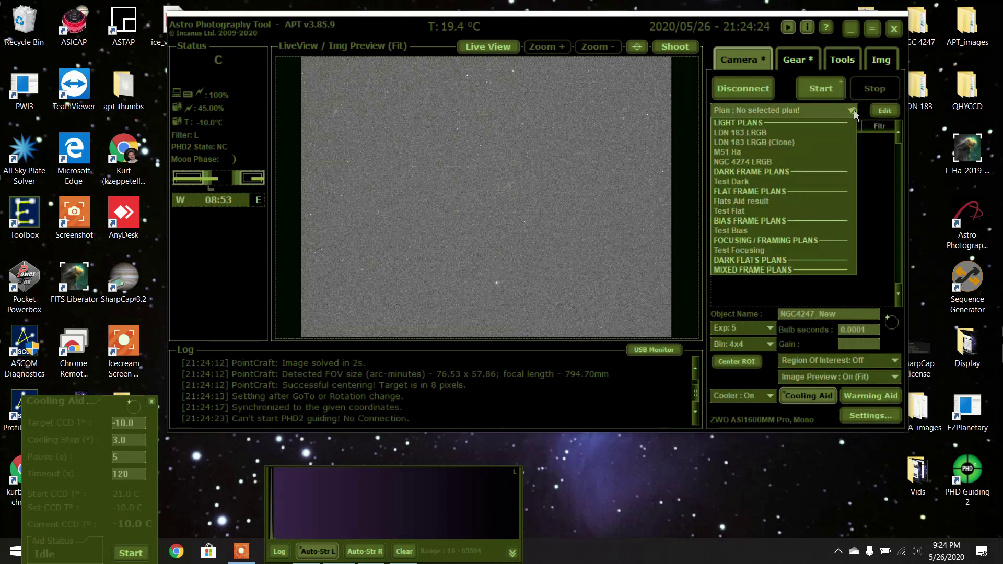
click(751, 163)
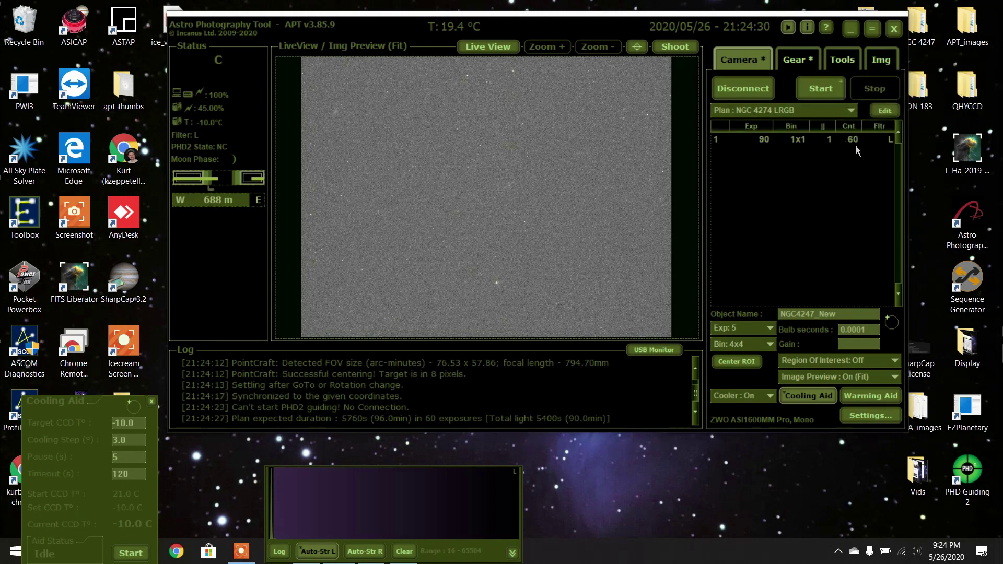
Edit the selected plan so its 90-second L exposure has a count of 40, and save it
click(883, 111)
double_click(647, 248)
text(40)
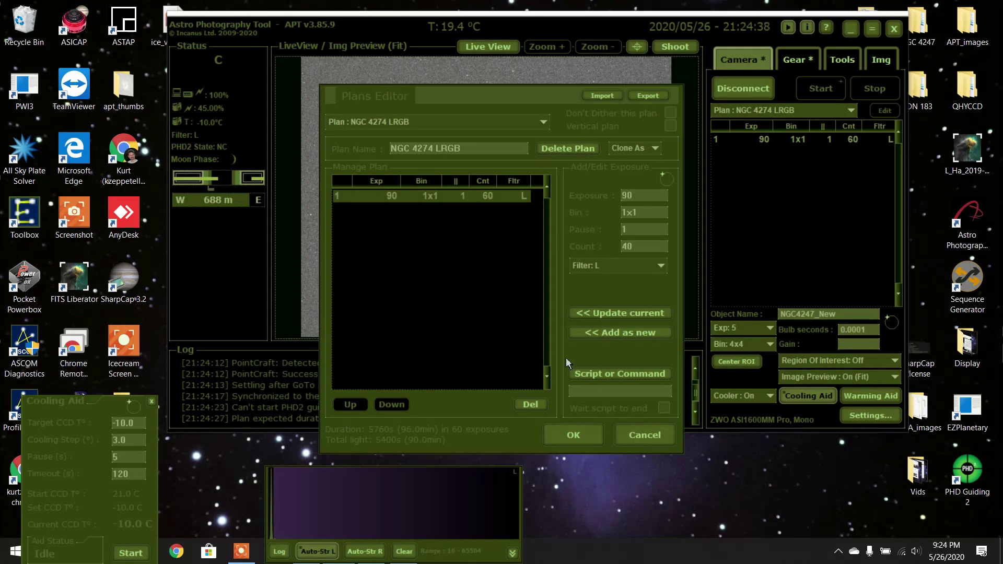
click(569, 437)
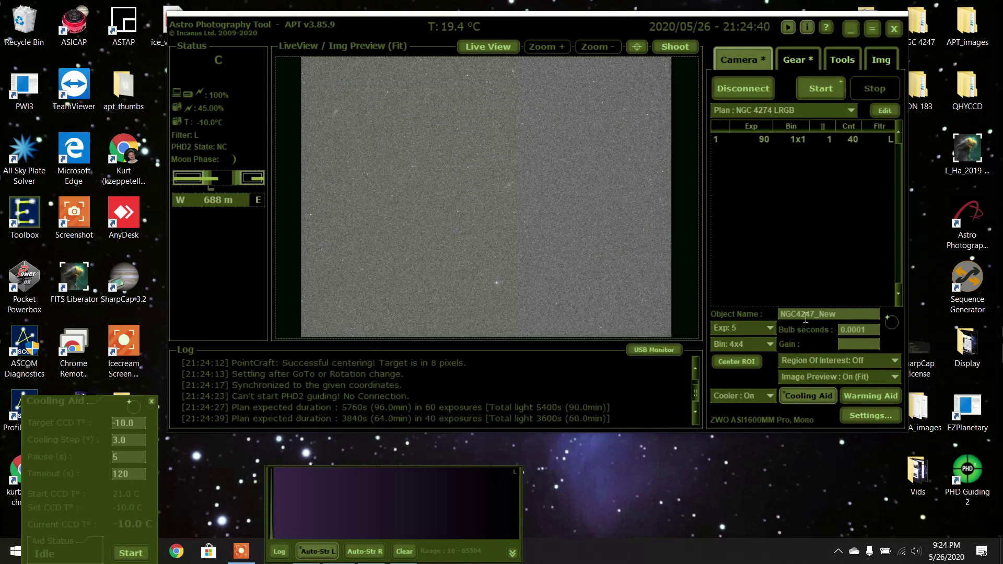
Launch PHD2 Guiding and connect all of its equipment, the ASI guide camera and the EQMOD mount
click(964, 481)
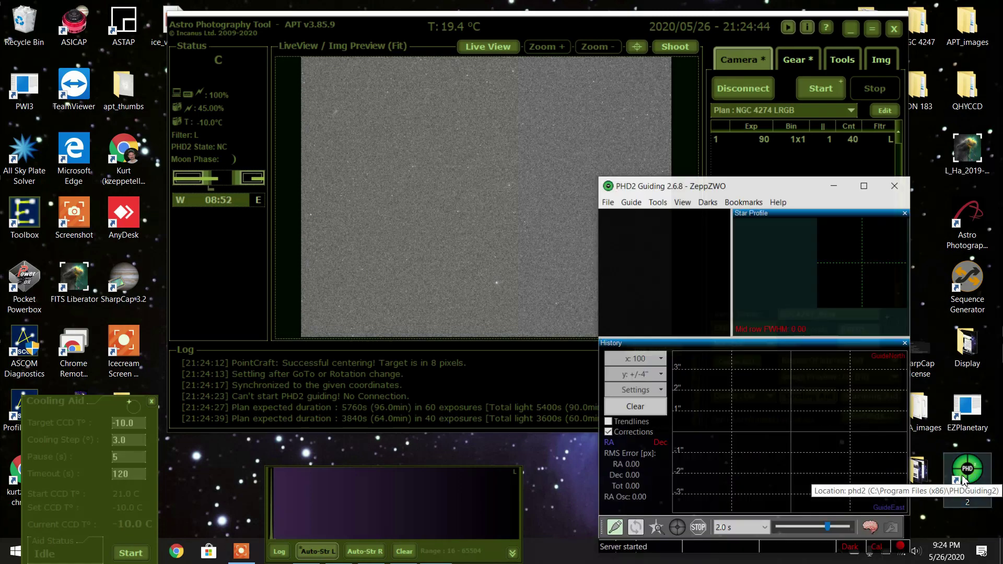
click(615, 528)
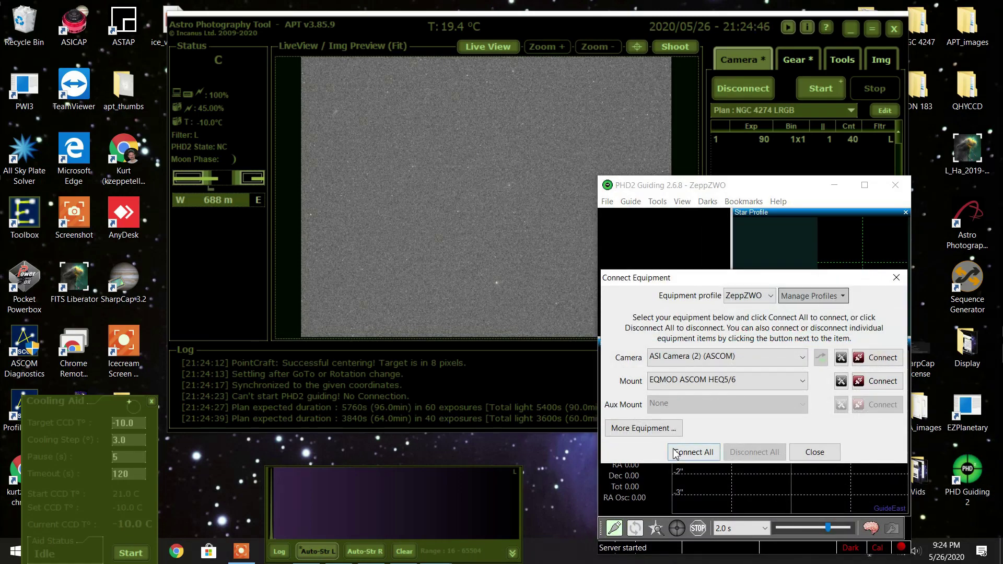
click(680, 454)
Auto-select a guide star in PHD2 and move the guiding window lower on the desktop
click(657, 201)
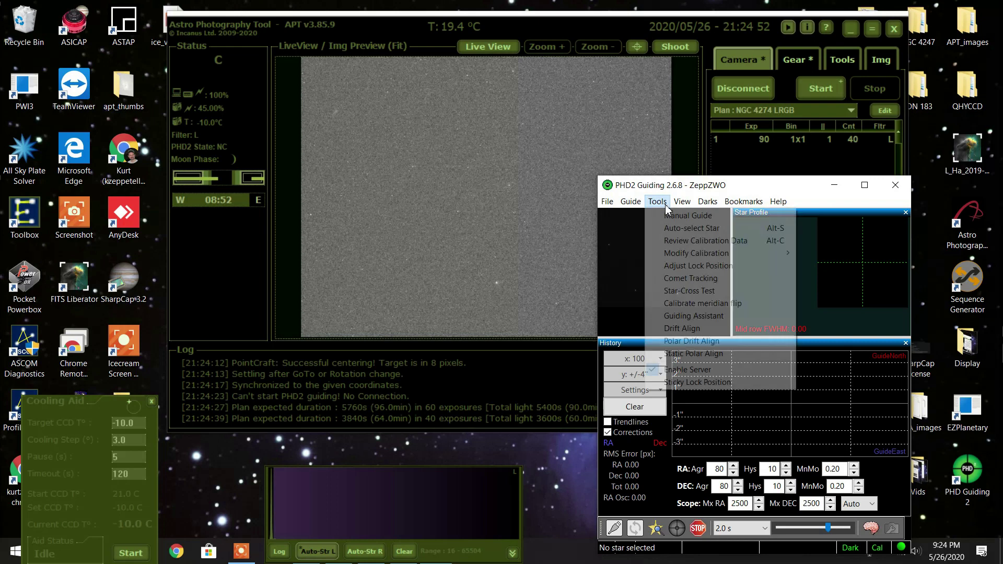
click(682, 232)
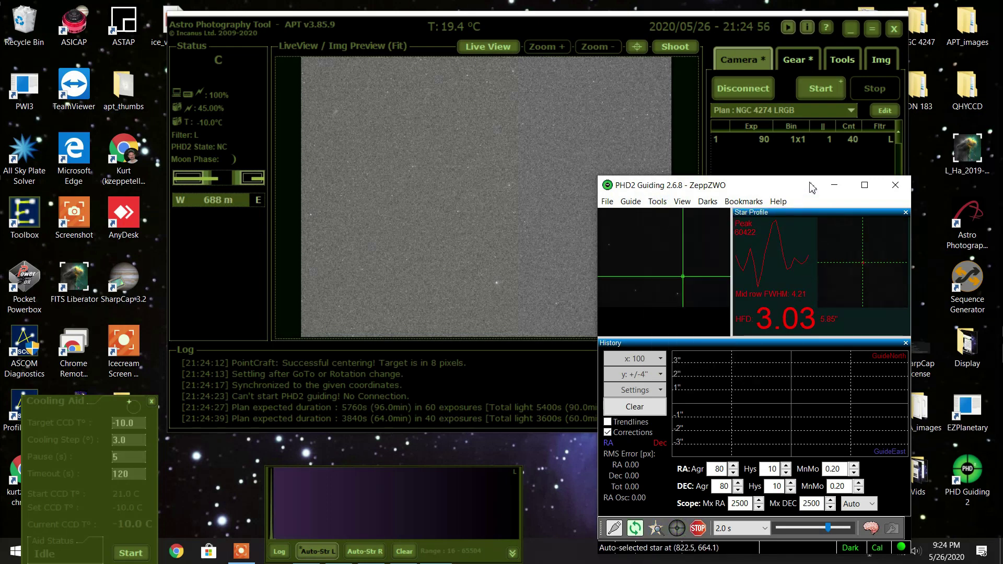
drag(807, 191, 781, 217)
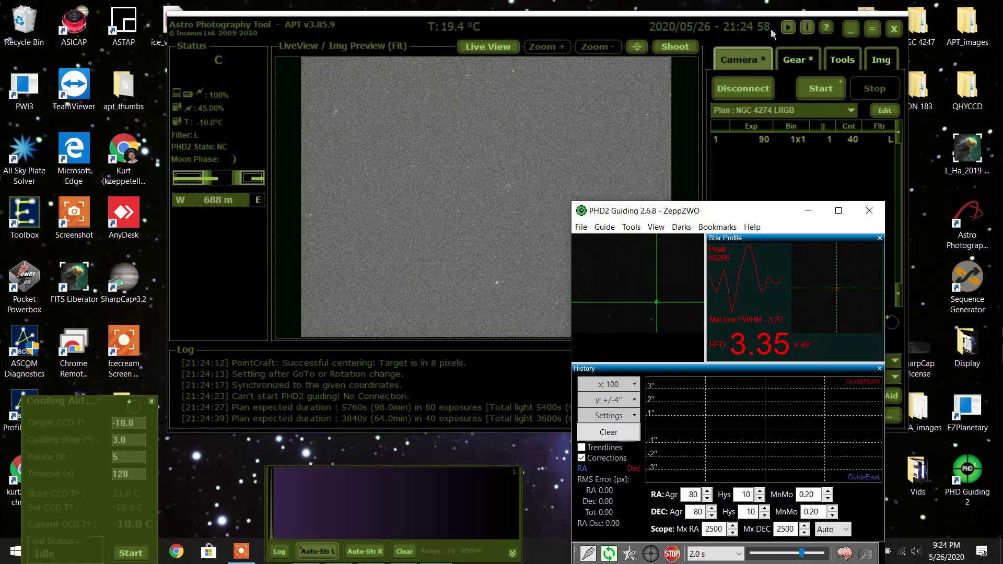
Switch back to Astro Photography Tool, start the NGC 4274 LRGB plan and shift the Cooling Aid window slightly
click(809, 142)
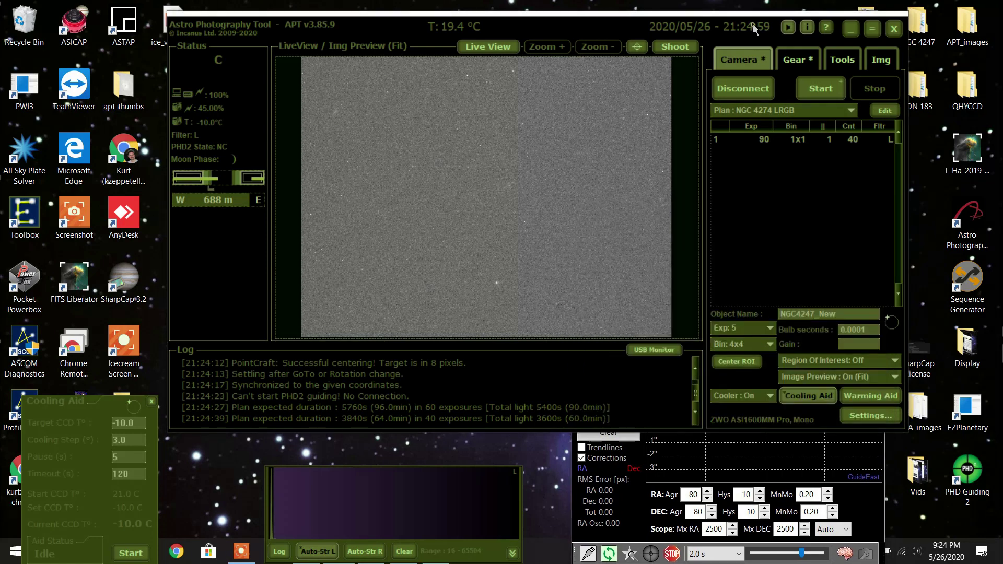
click(820, 89)
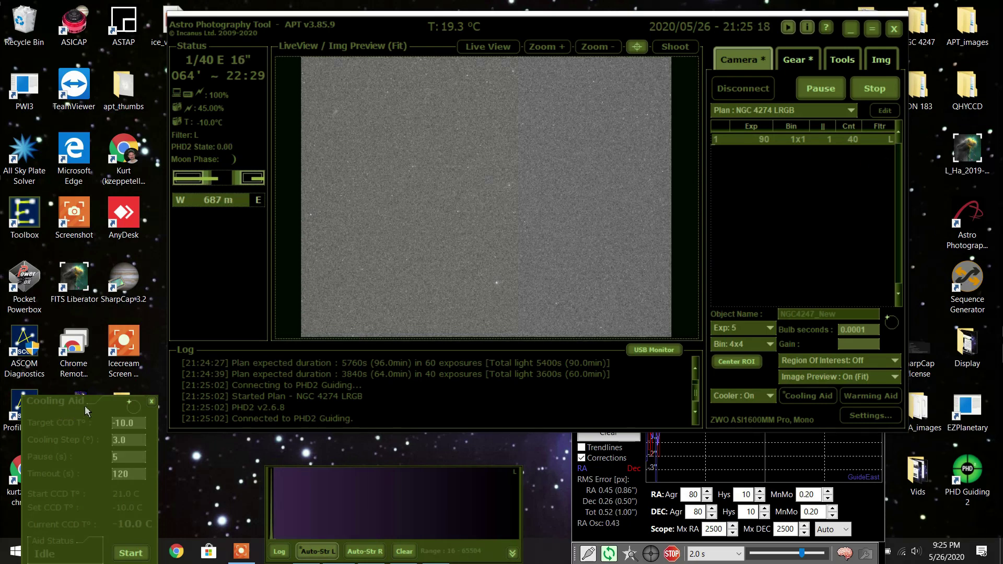
drag(88, 411, 77, 415)
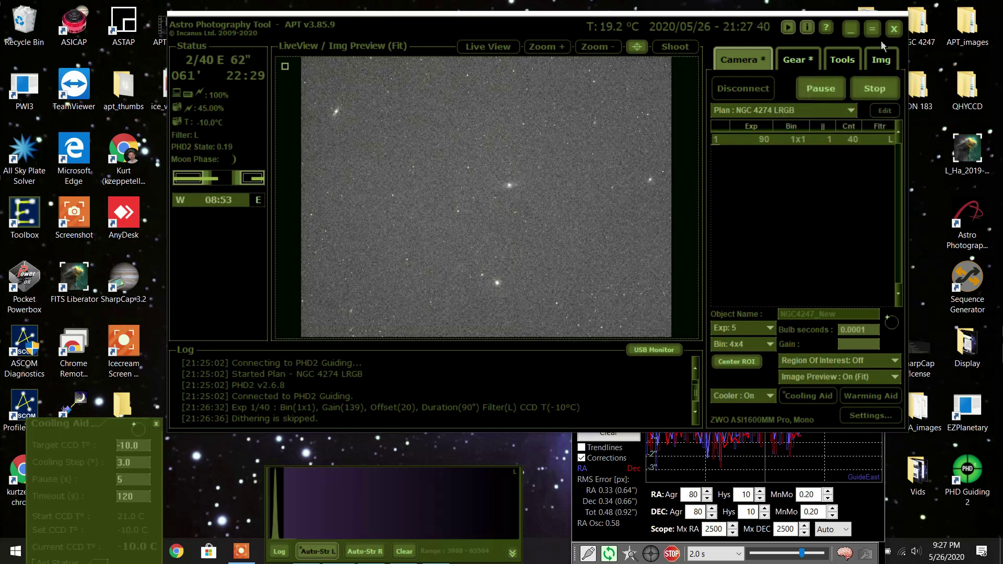
Maximize the APT window and set the image preview to On (1:1) Scroll
click(871, 30)
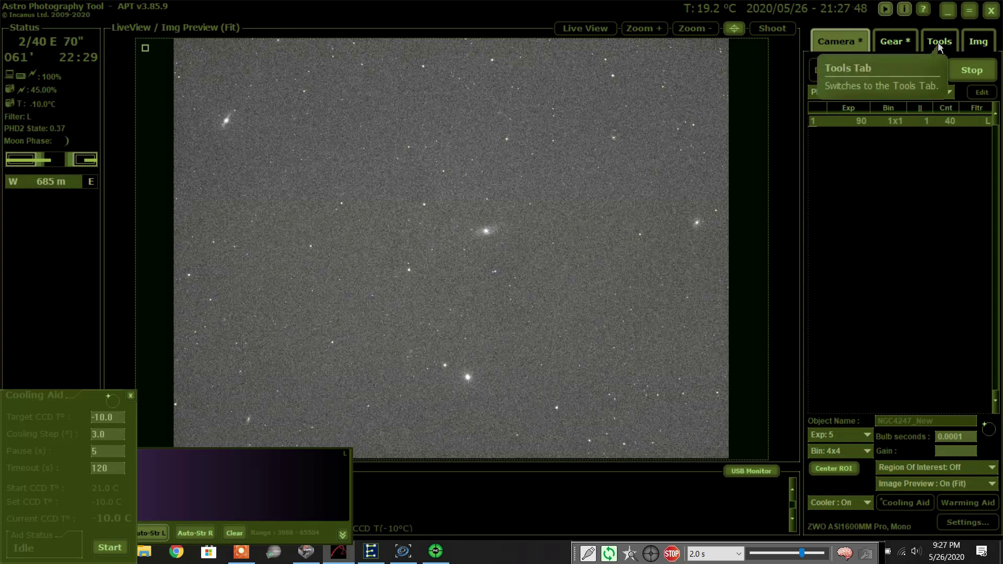
click(915, 488)
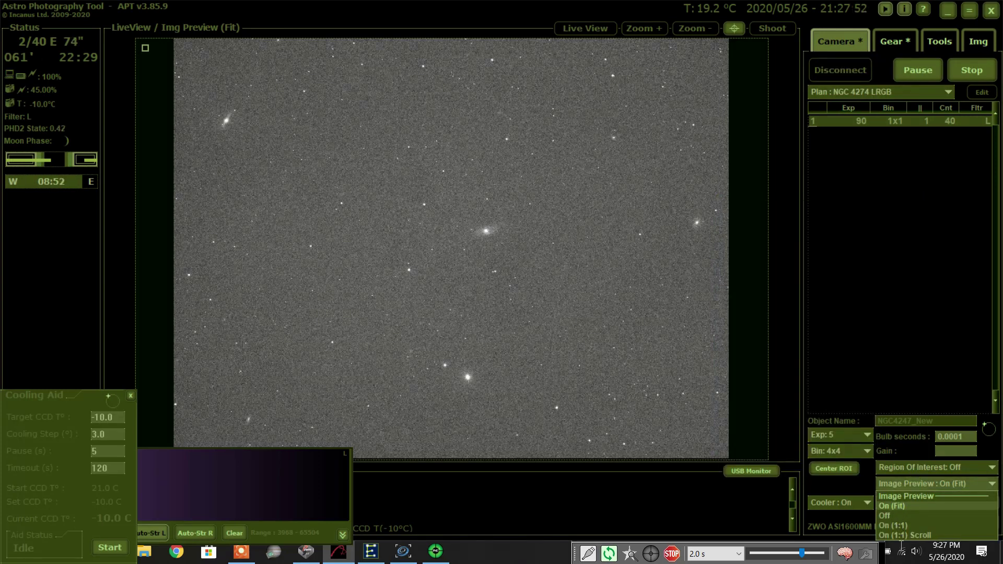
click(899, 536)
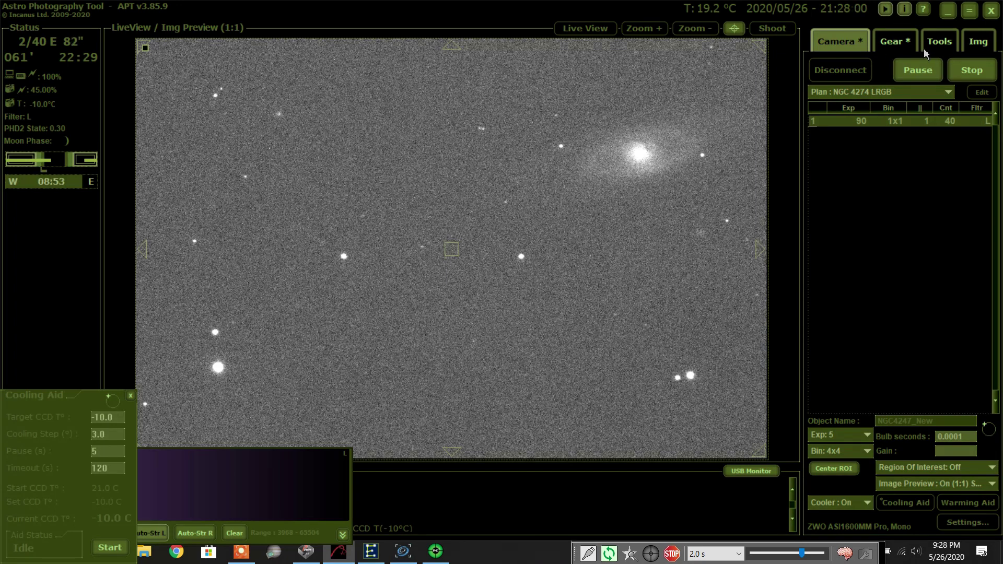
Check the focus of several stars near the image centre with the Focus Aid, and move the Cooling Aid clear of the APT window
click(938, 44)
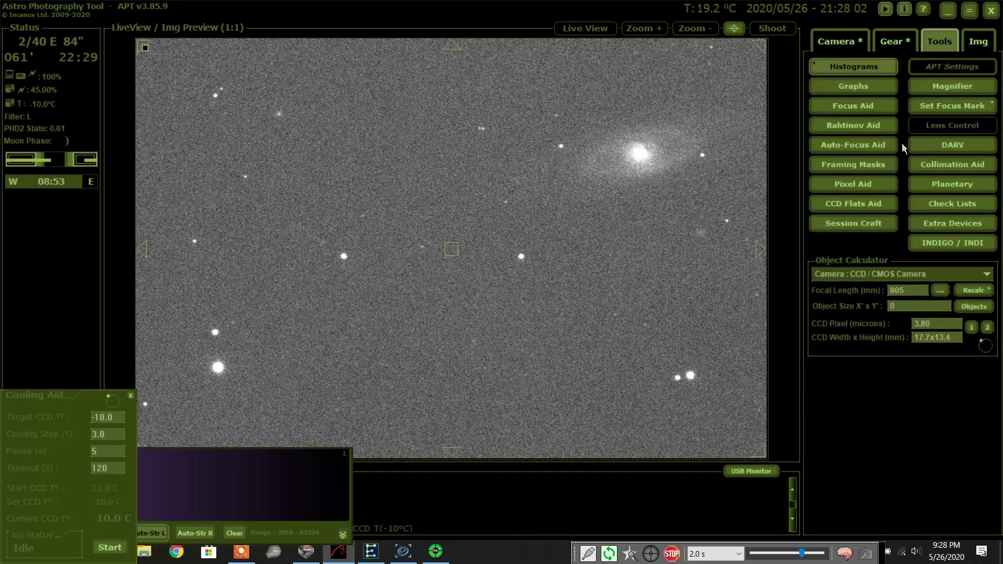
click(864, 109)
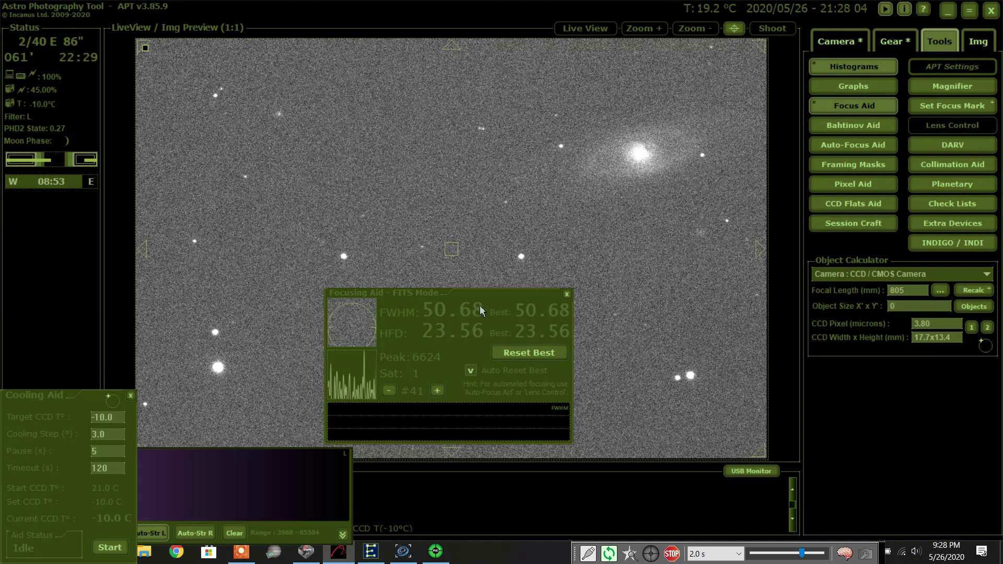
drag(512, 302, 497, 246)
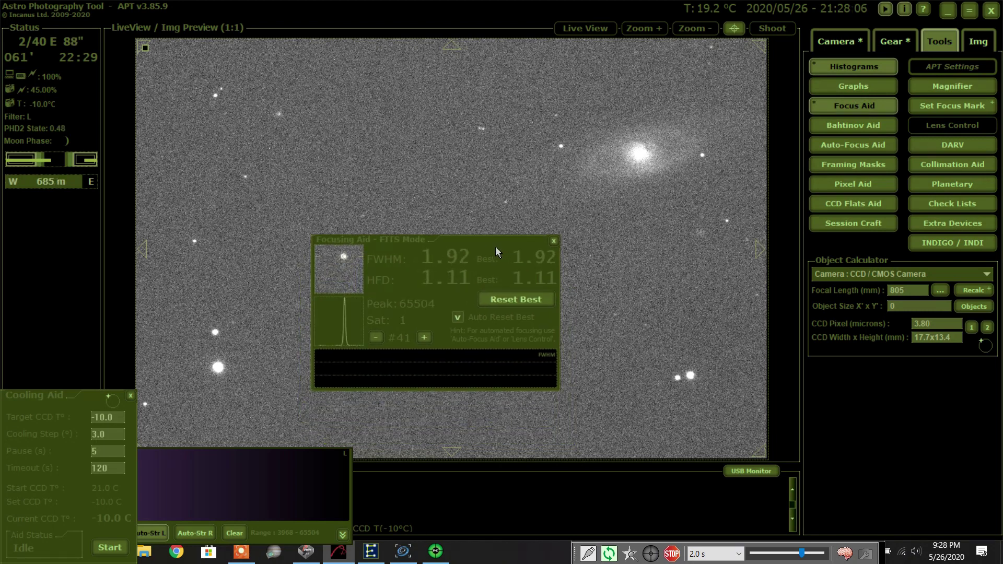
drag(493, 245, 669, 242)
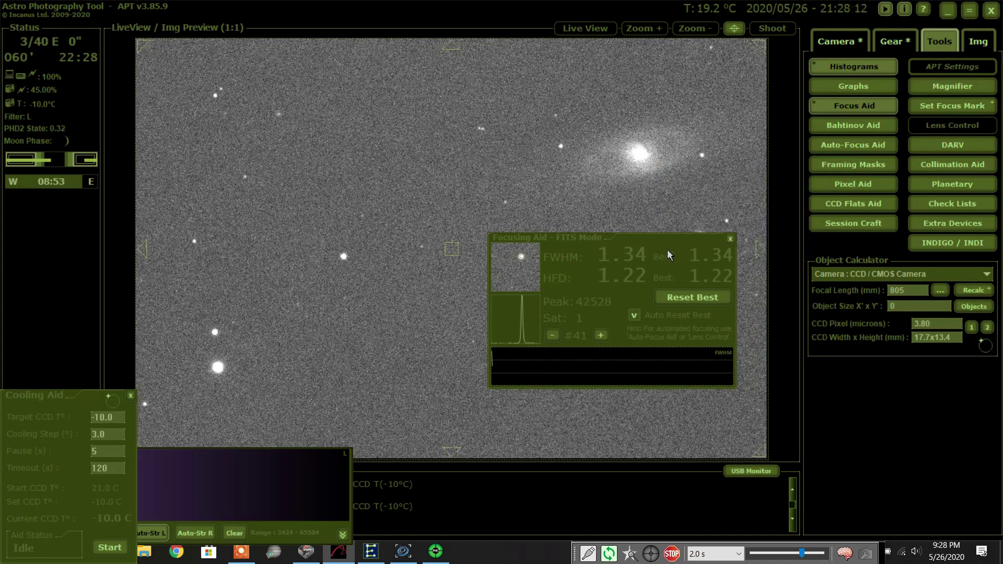
mouse_move(666, 249)
mouse_down()
mouse_move(493, 248)
mouse_move(691, 246)
mouse_move(669, 246)
mouse_up()
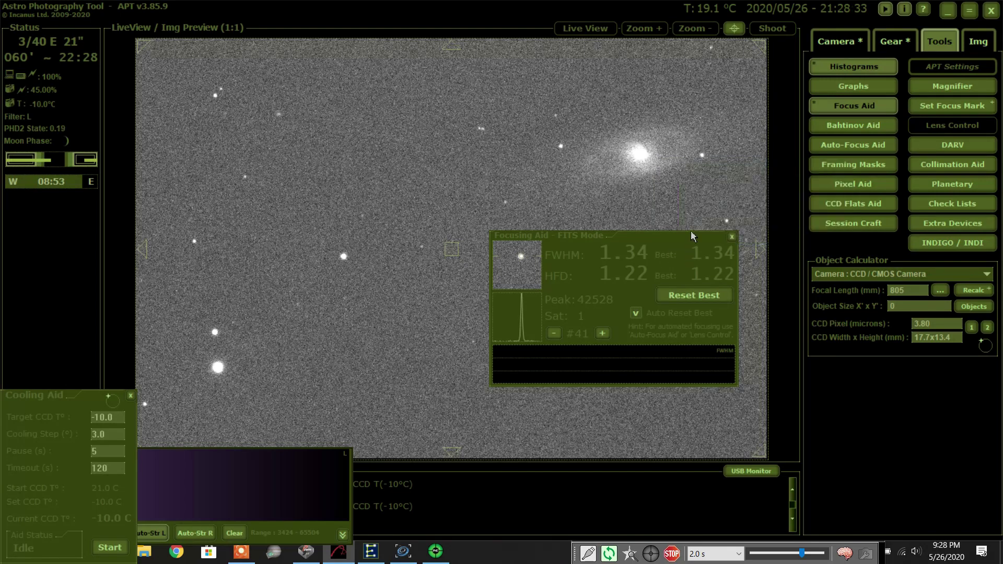
drag(666, 247, 499, 240)
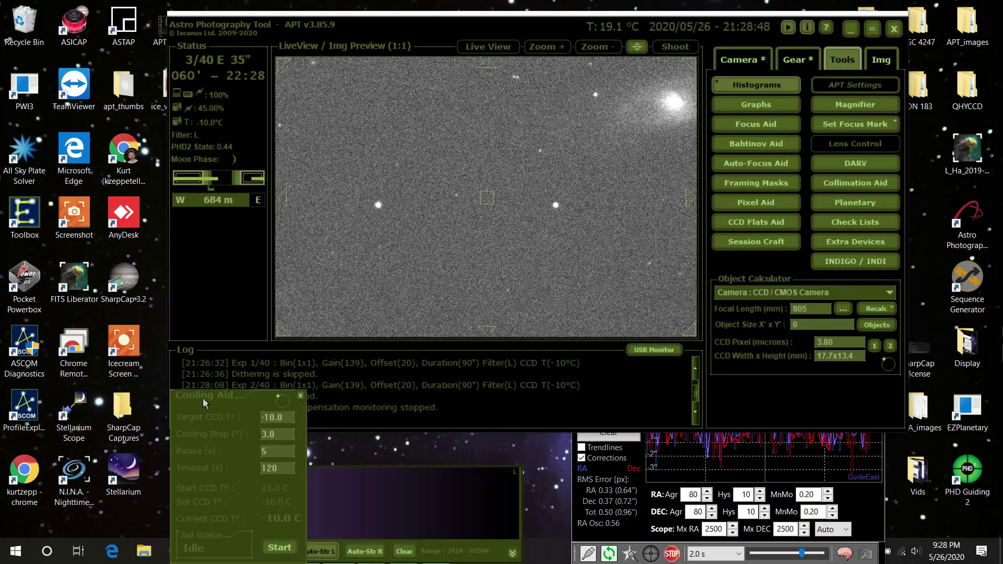
drag(204, 401, 55, 411)
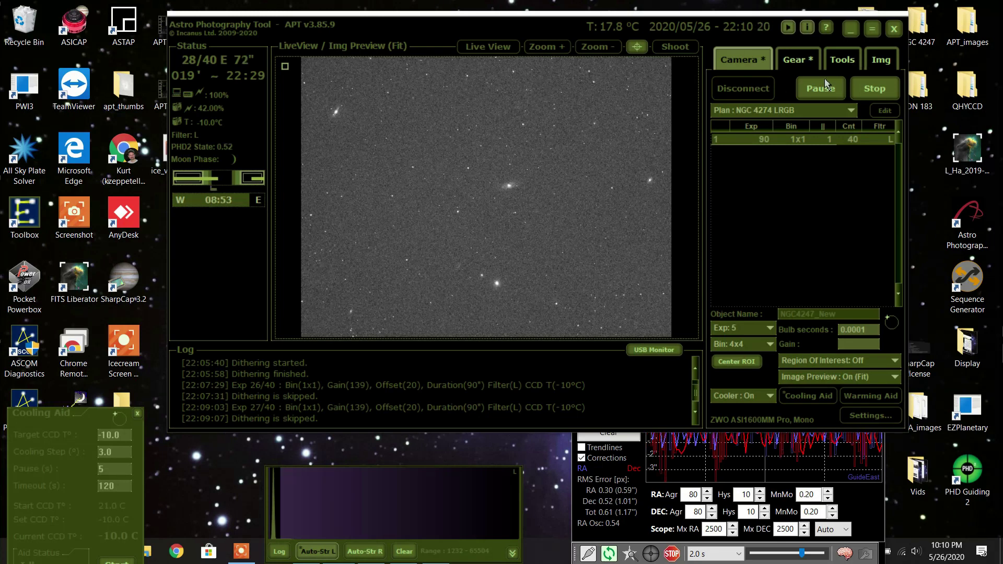
Maximize APT, set the image preview to On (1:1), and check a star right of the image centre with the Focus Aid
click(871, 29)
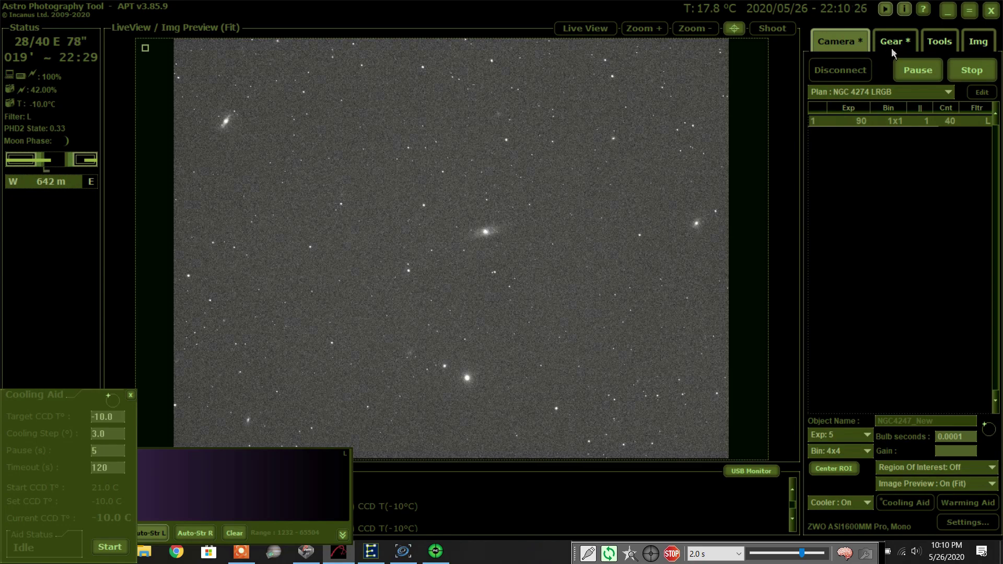
click(914, 483)
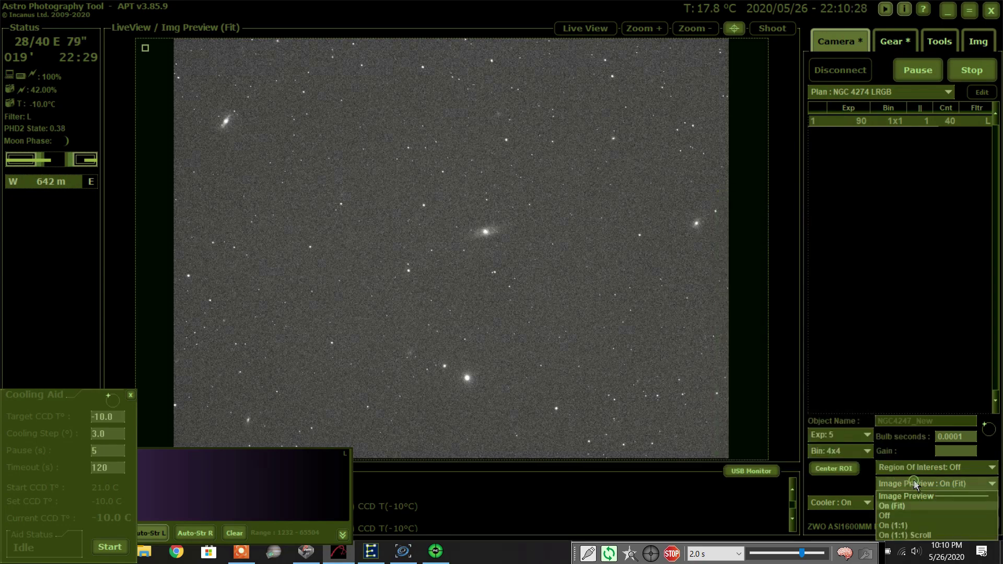
click(888, 517)
click(939, 42)
click(848, 107)
drag(499, 302, 674, 256)
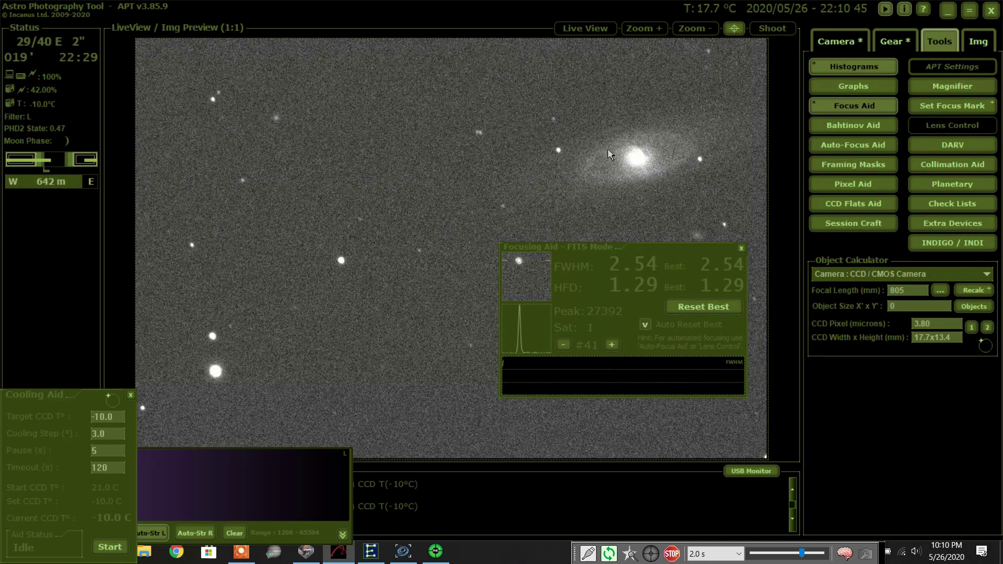
click(741, 248)
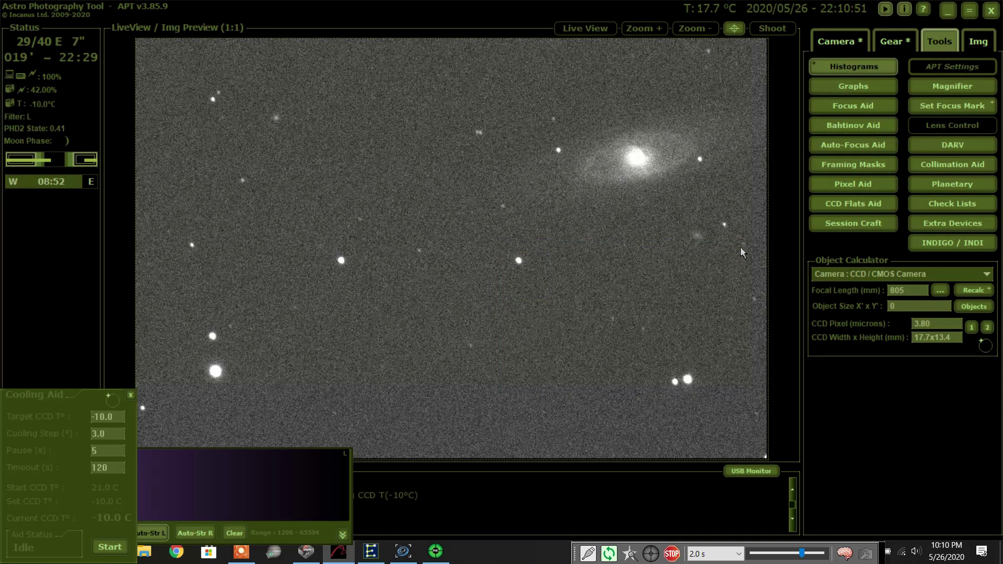
Restore the APT window to its smaller size and set the image preview to On (Fit)
click(968, 15)
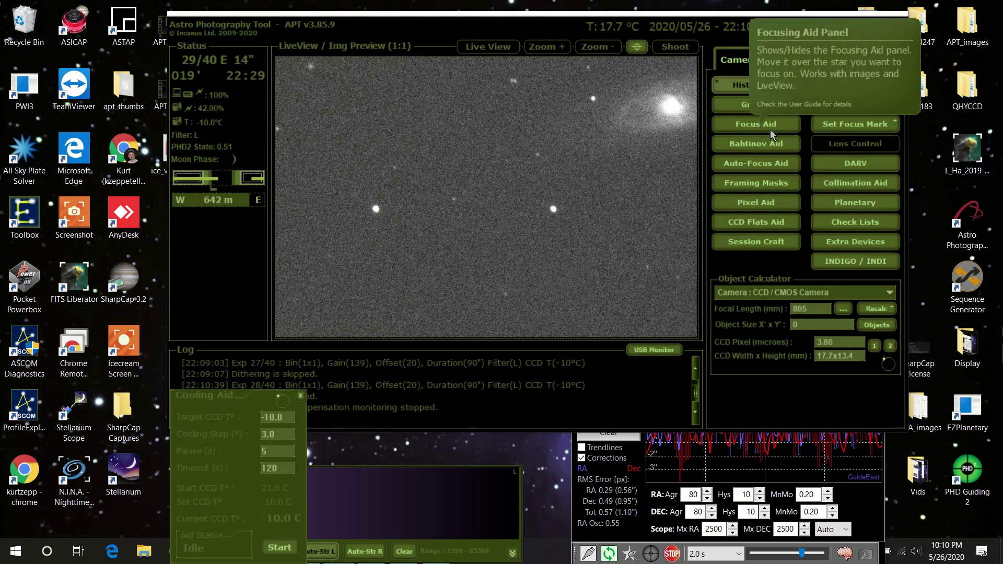
click(738, 59)
click(835, 376)
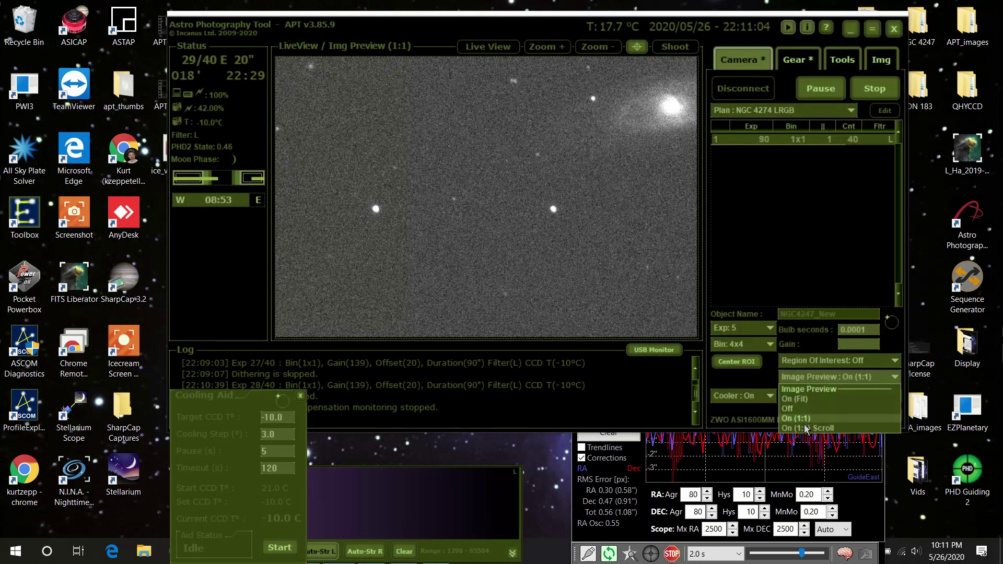
click(812, 399)
Stop the running NGC 4274 LRGB plan and switch the filter wheel to the R filter
click(864, 94)
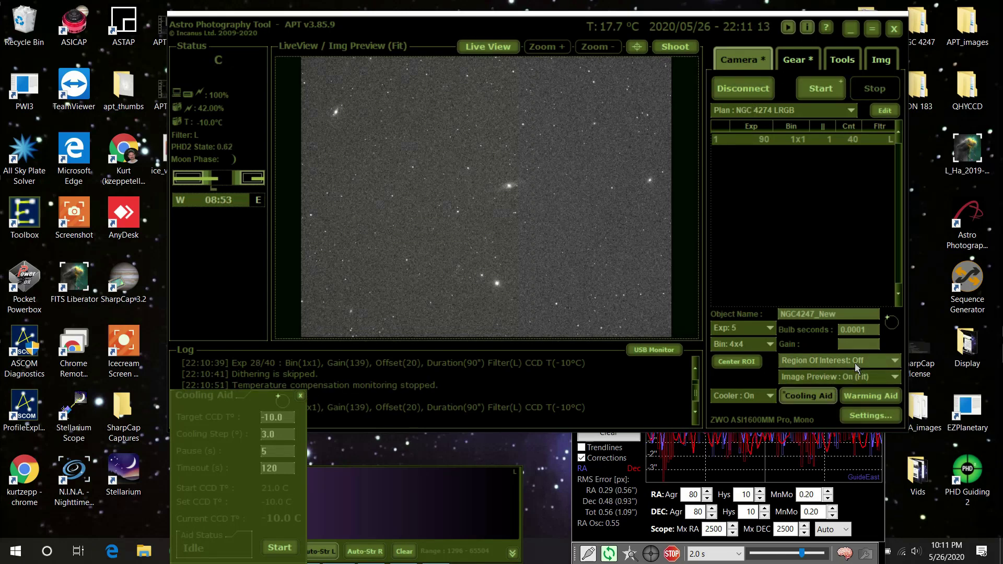
click(801, 66)
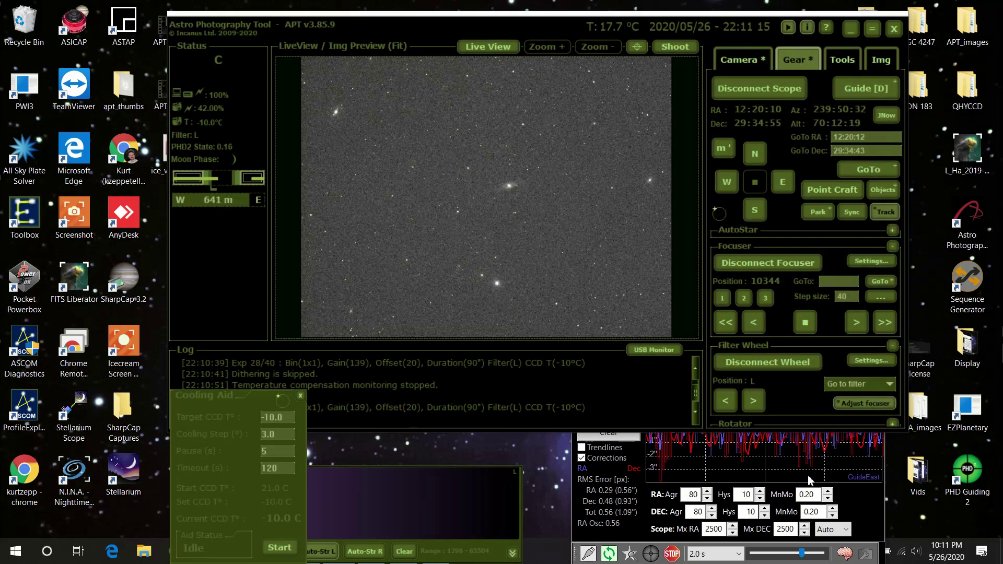
click(889, 387)
click(840, 416)
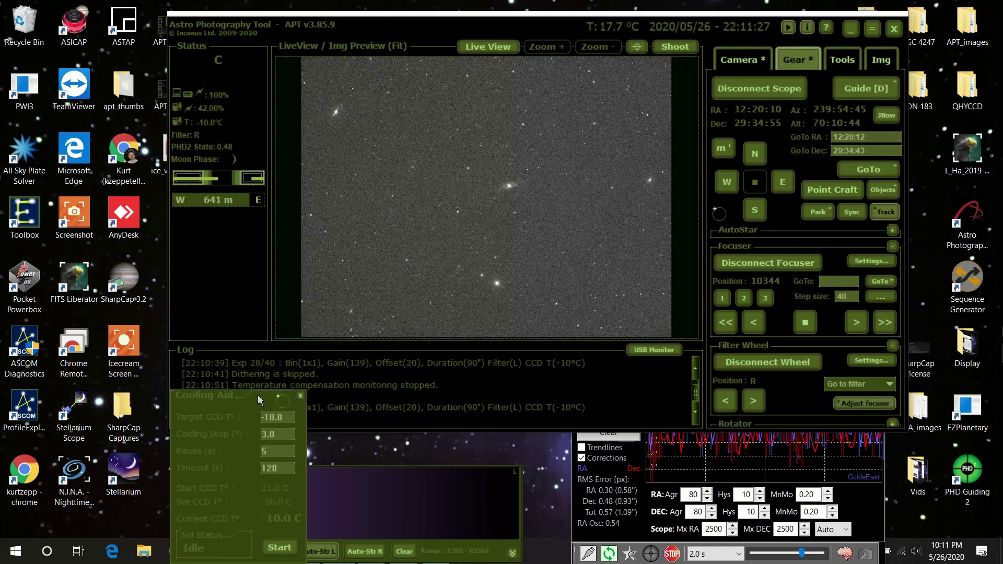
Move the Cooling Aid away from the APT window and shift the histogram panel slightly up and across the desktop
drag(246, 397, 99, 421)
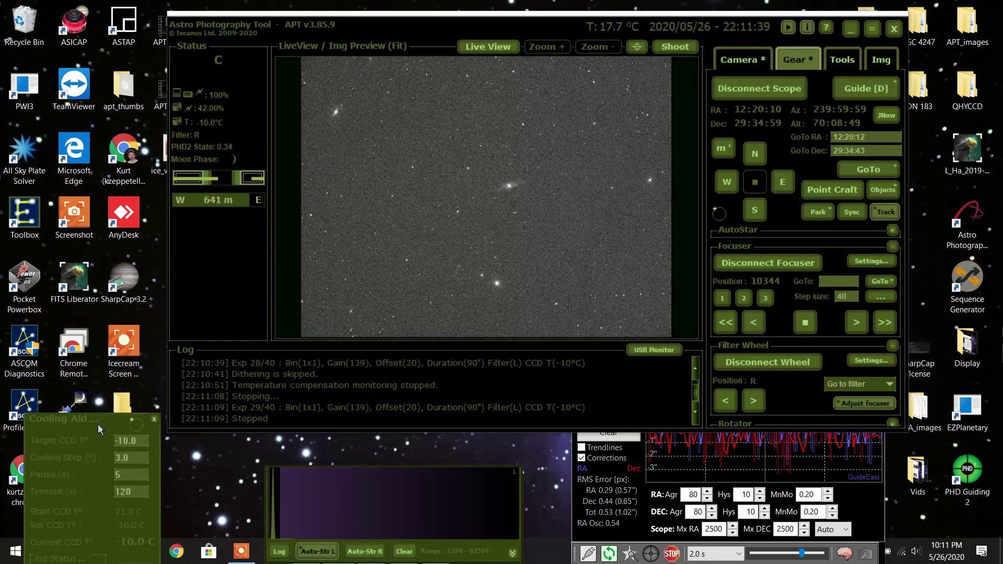
drag(362, 479, 439, 446)
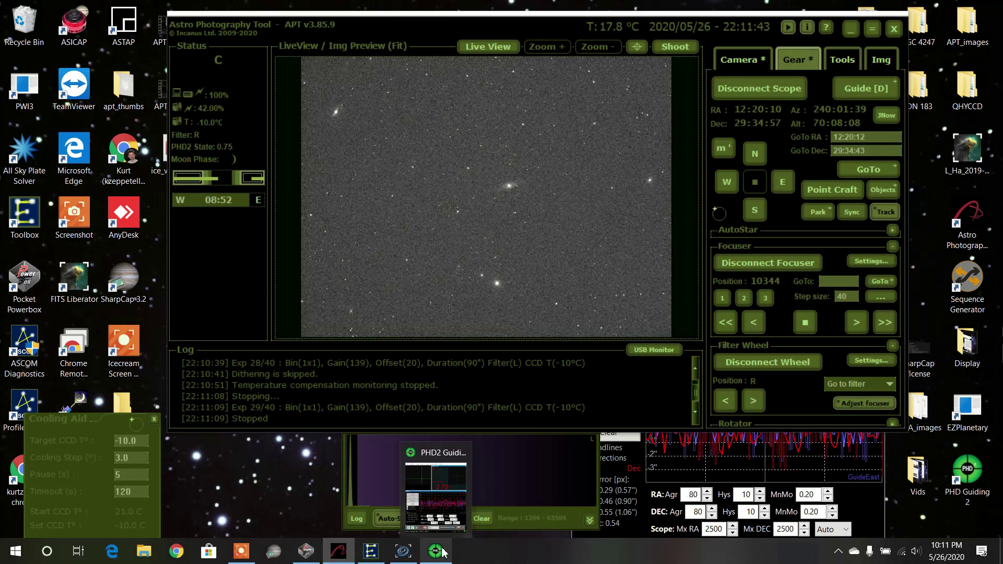
Switch to N.I.N.A. and connect the ASI camera, the ZWO filter wheel and the ZWO focuser
click(403, 557)
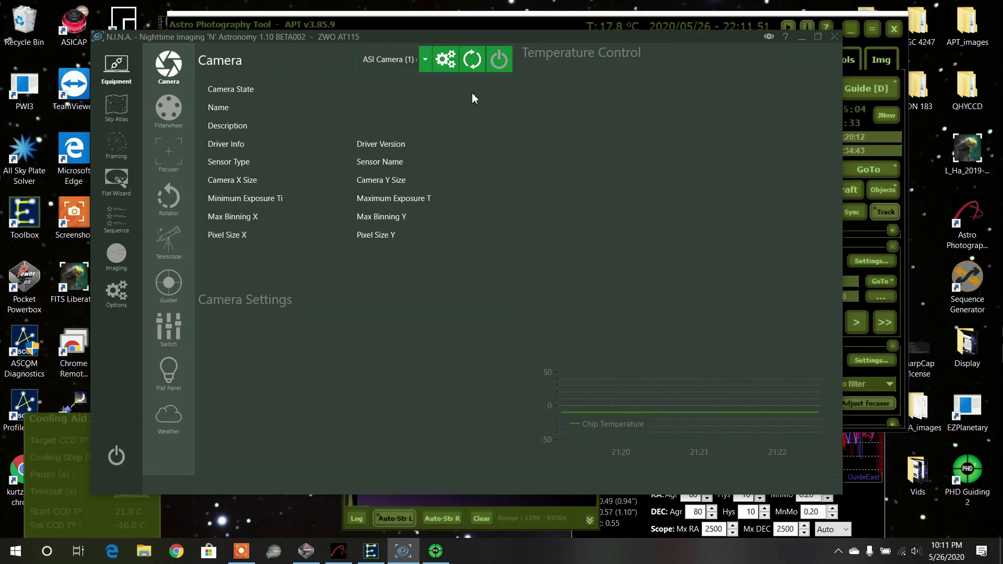
click(499, 61)
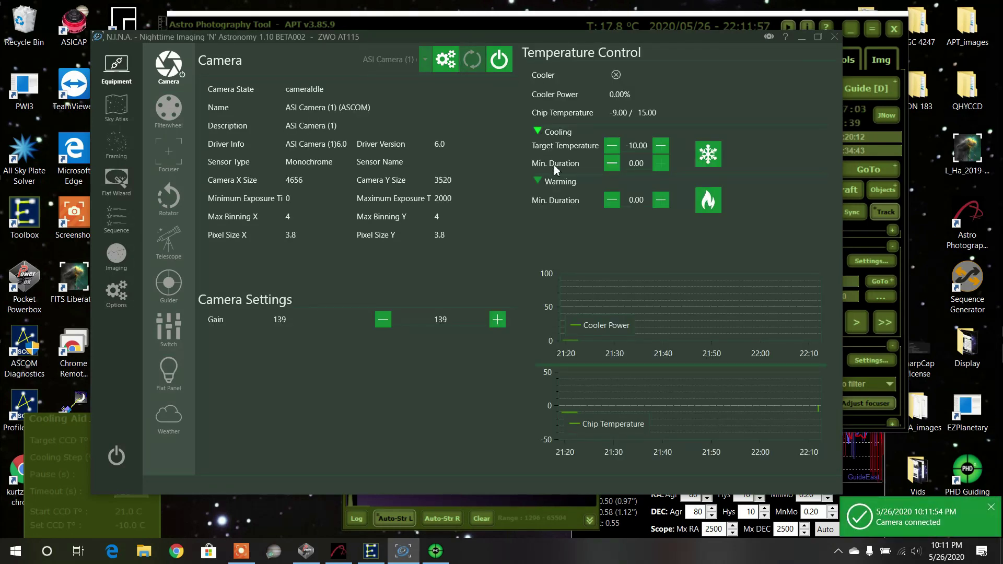
click(168, 125)
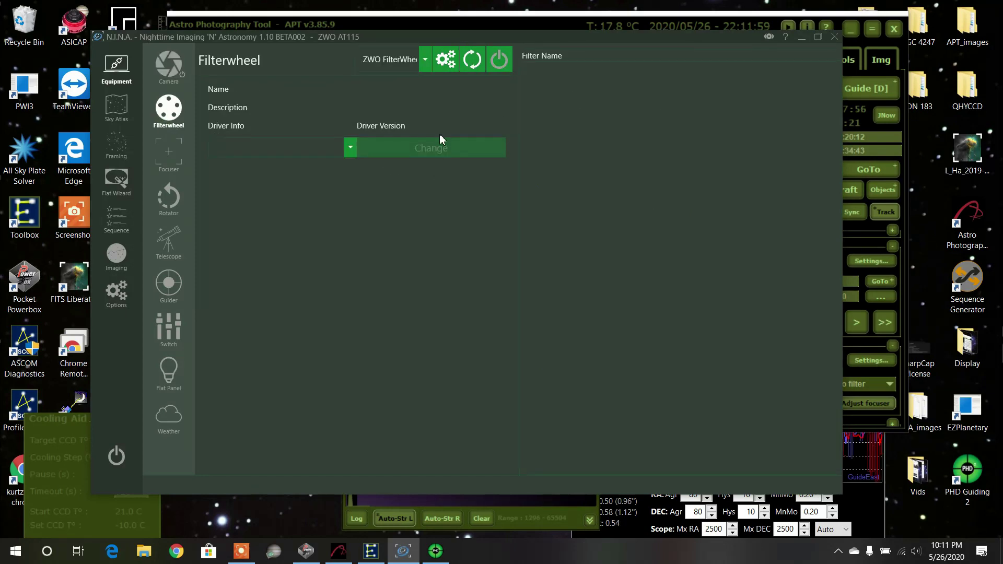
click(499, 61)
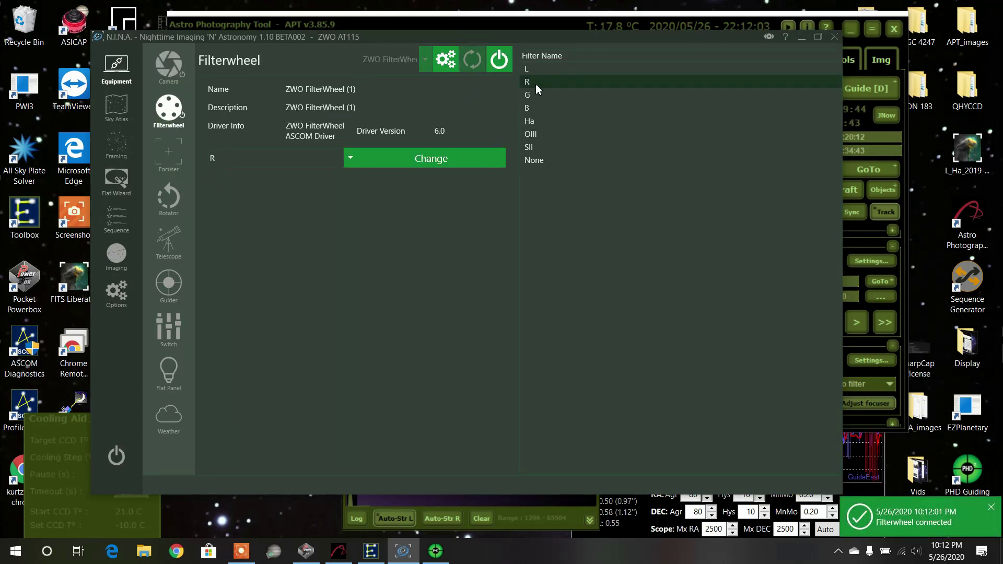
click(172, 161)
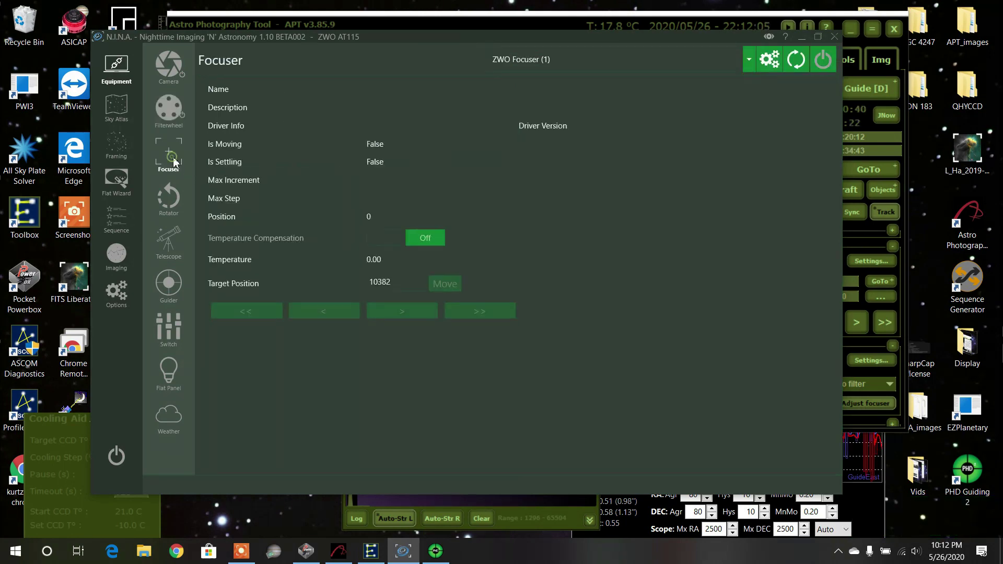
click(831, 60)
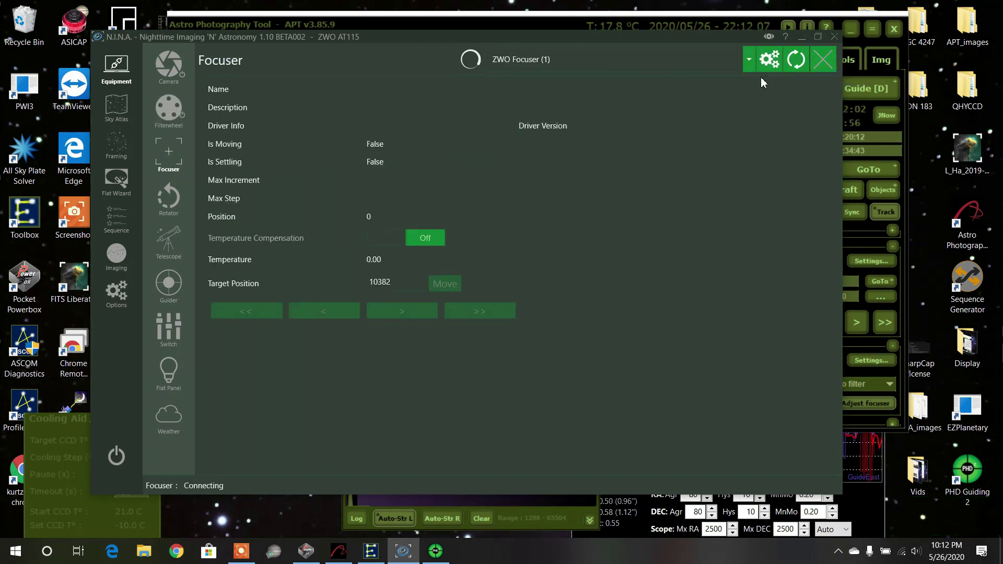
Set the imaging filter to R and start looping 5-second exposures
click(168, 65)
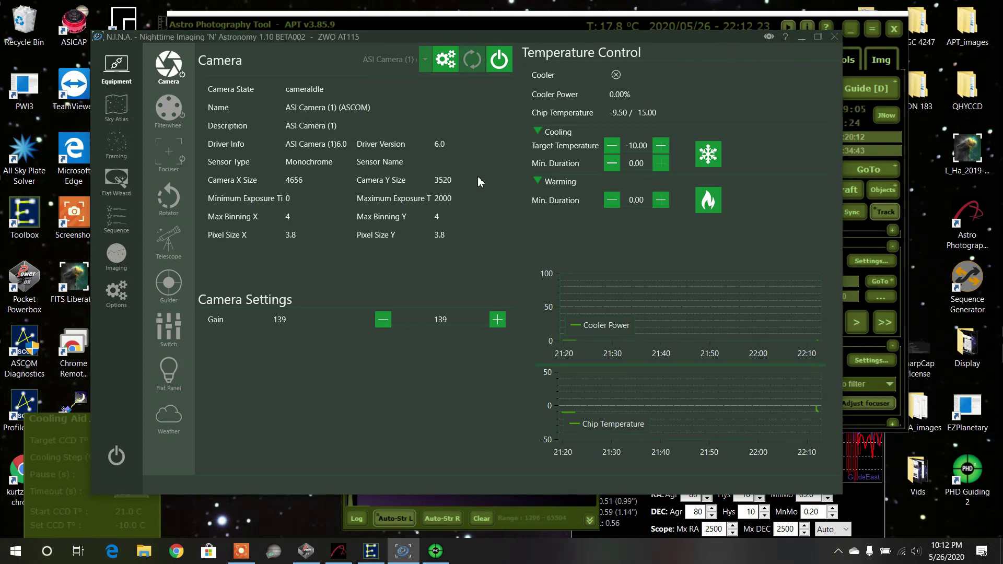
click(115, 256)
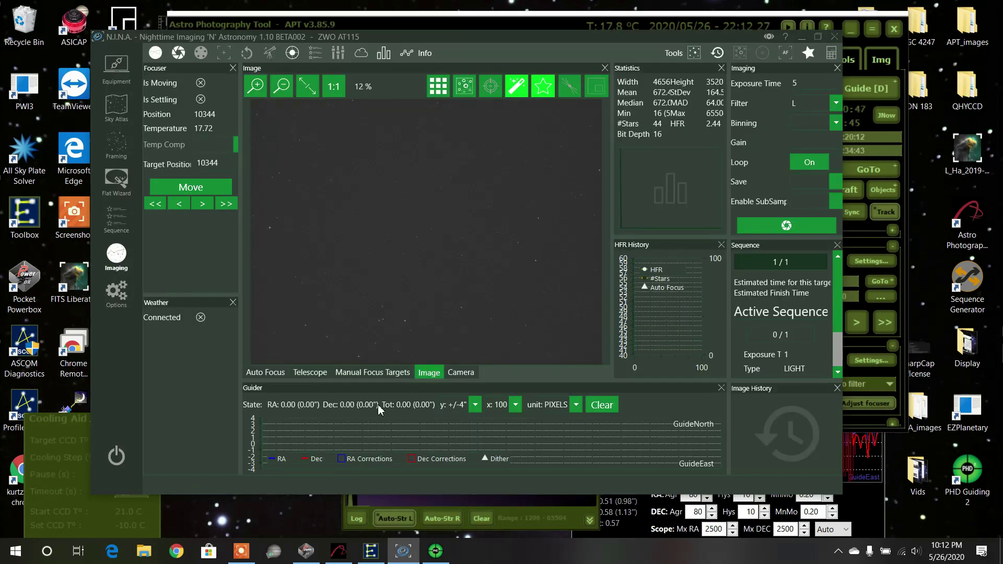
click(836, 104)
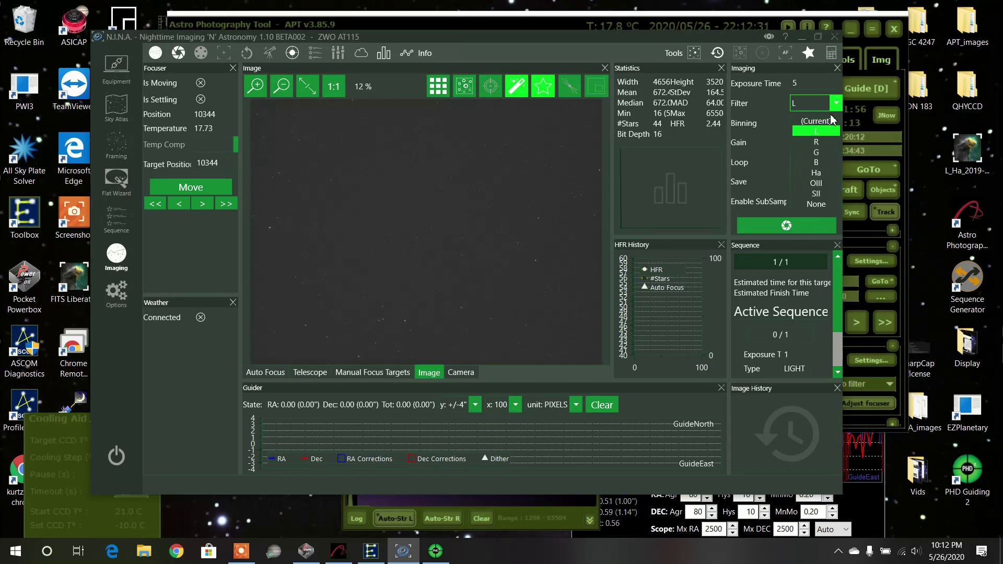
click(832, 146)
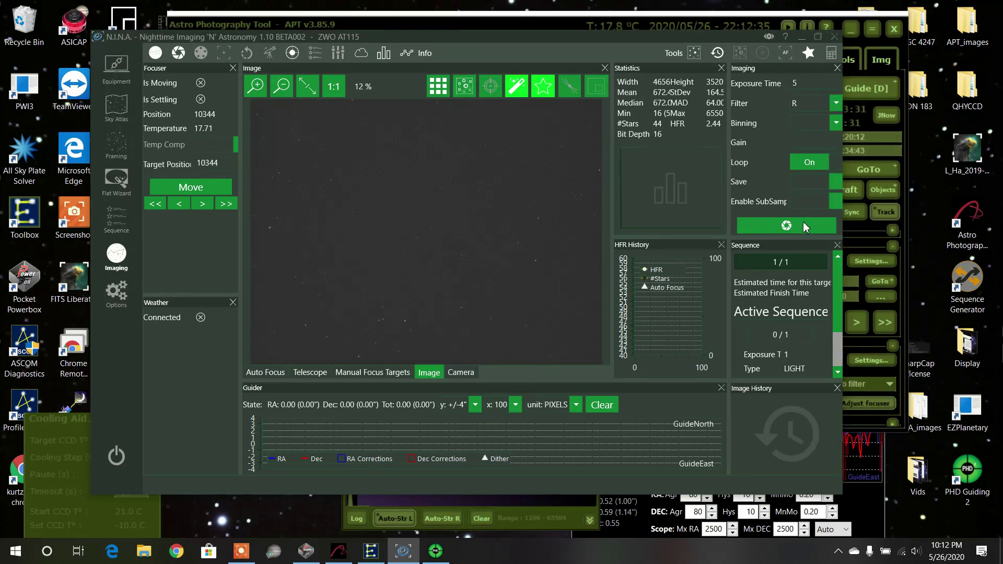
click(802, 228)
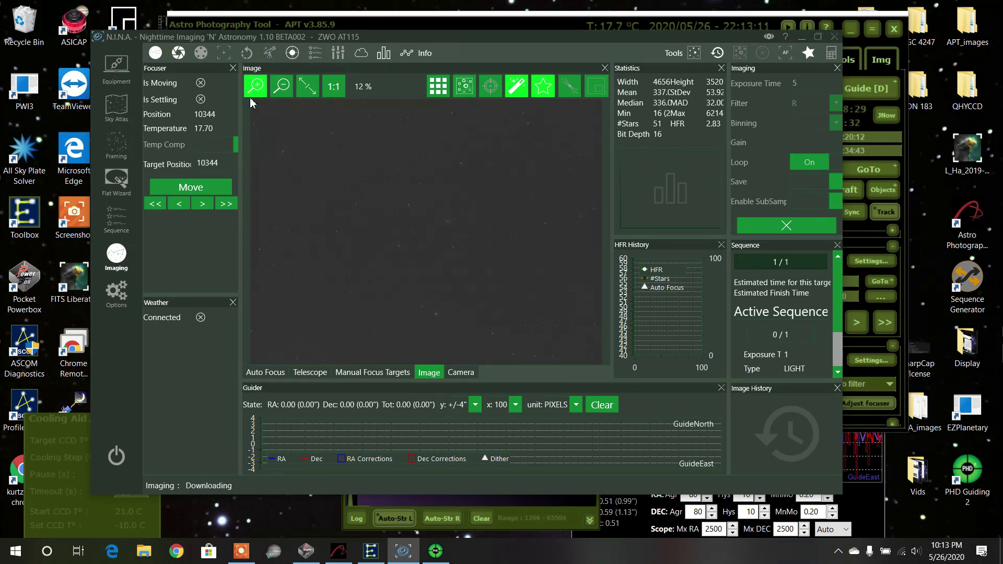
Stop the exposure loop and run an auto focus with the R filter
click(265, 372)
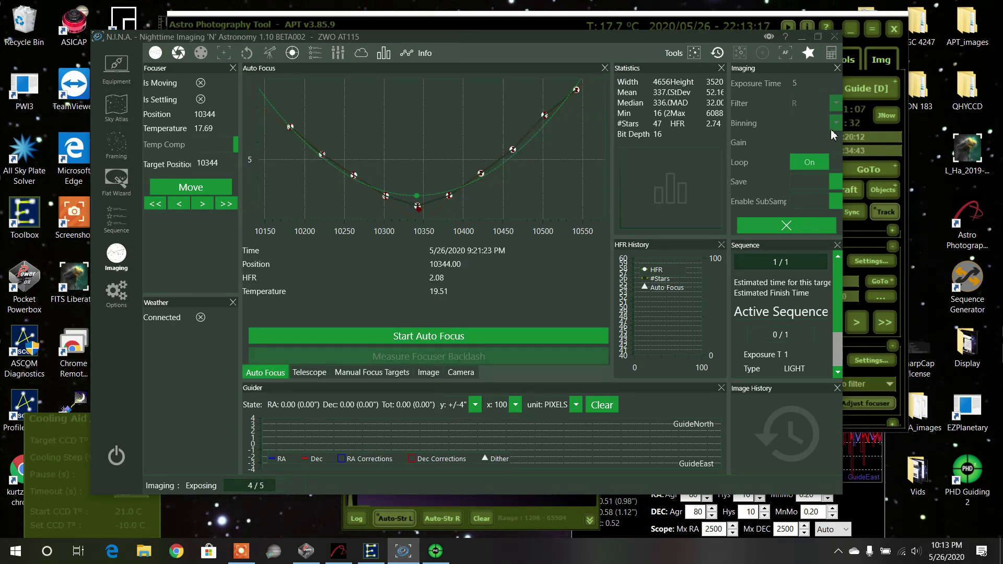
click(807, 226)
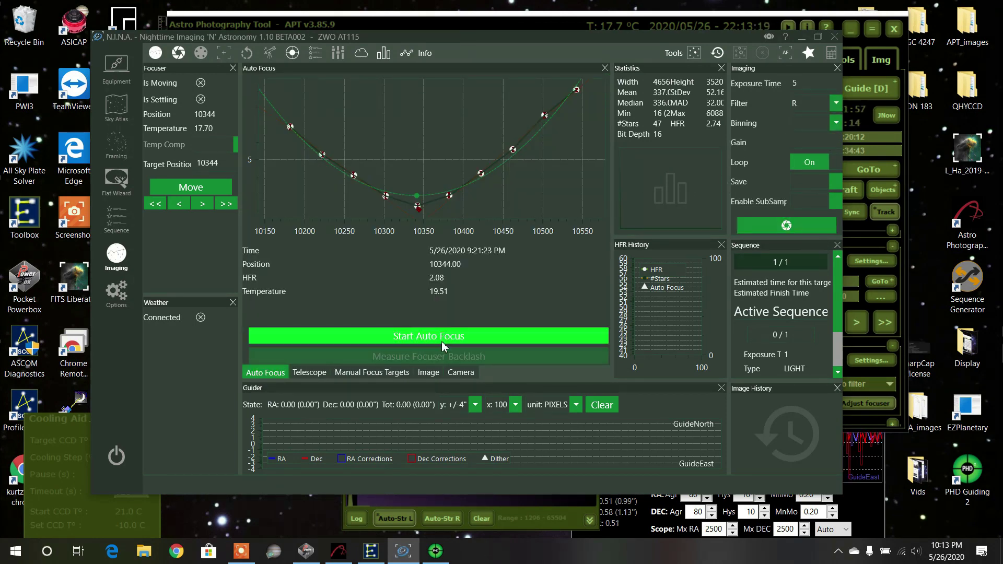
click(462, 336)
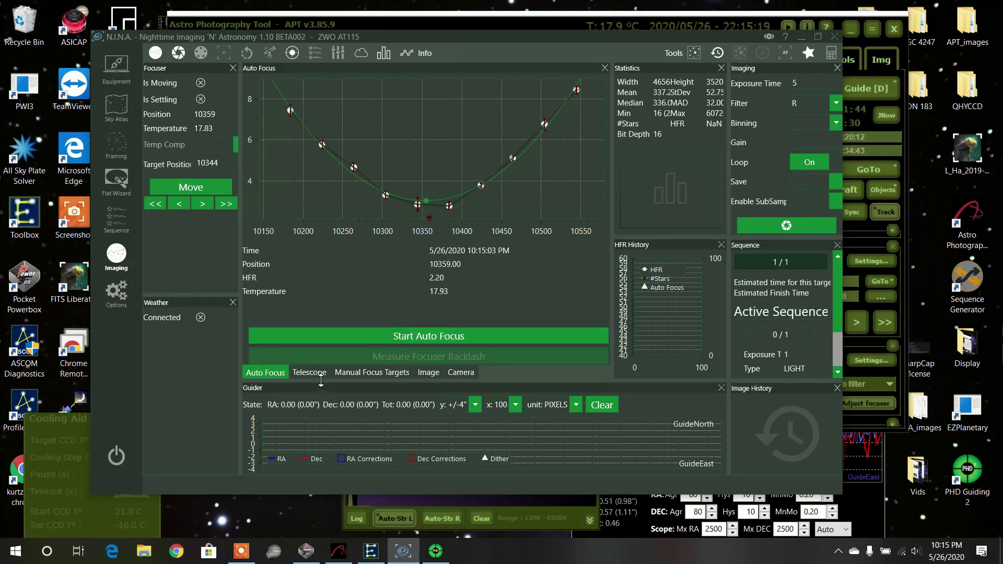
Display the captured image and loop 5-second R exposures to check the stars after the auto focus
click(422, 372)
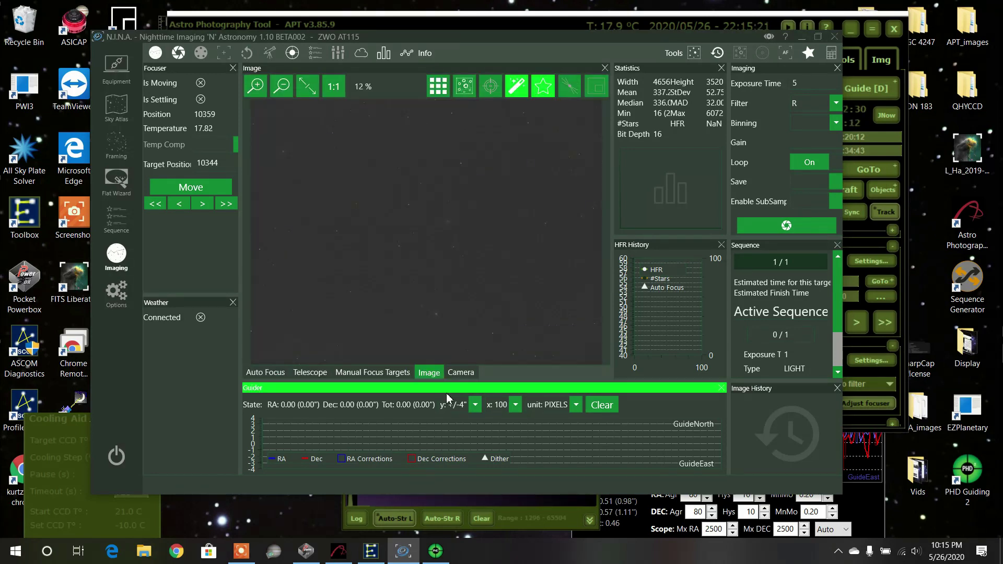
click(782, 230)
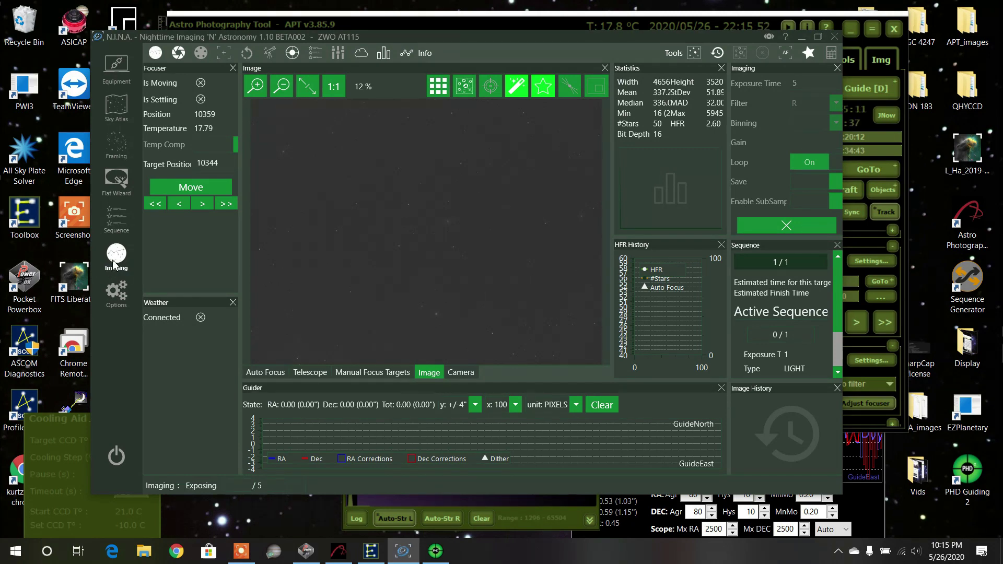
Disconnect the ASI camera, the ZWO filter wheel and the ZWO focuser from N.I.N.A
click(178, 53)
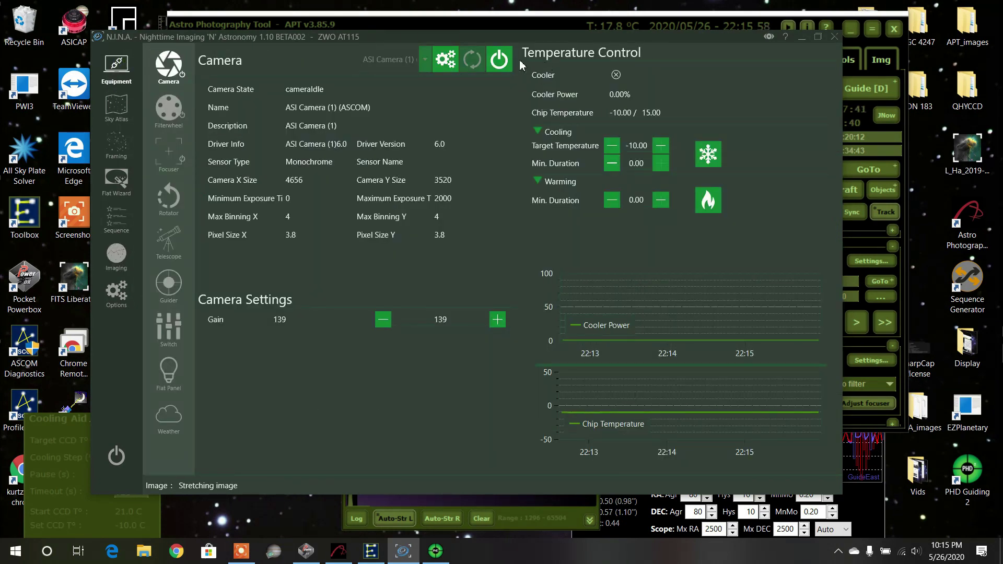
click(499, 59)
click(483, 297)
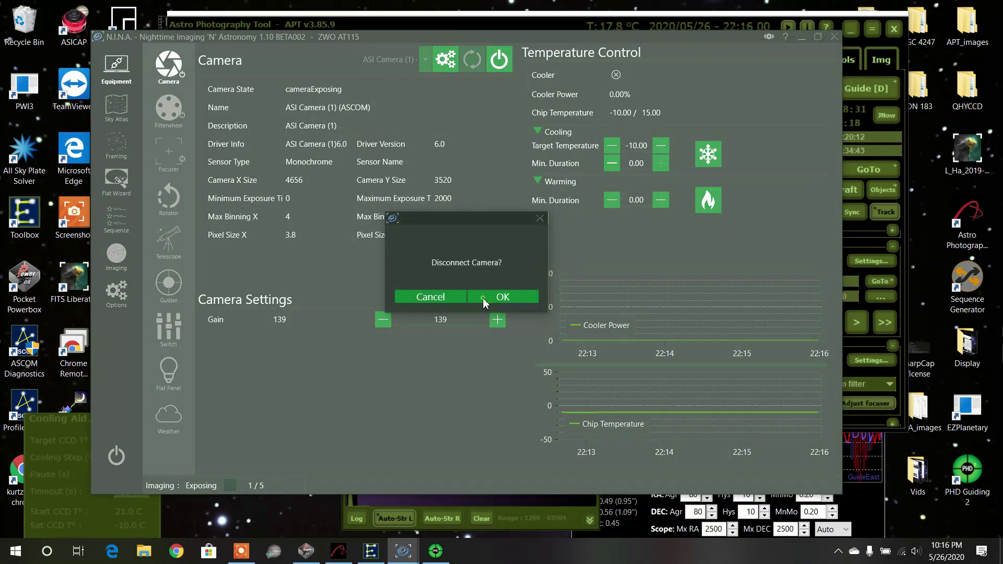
click(163, 110)
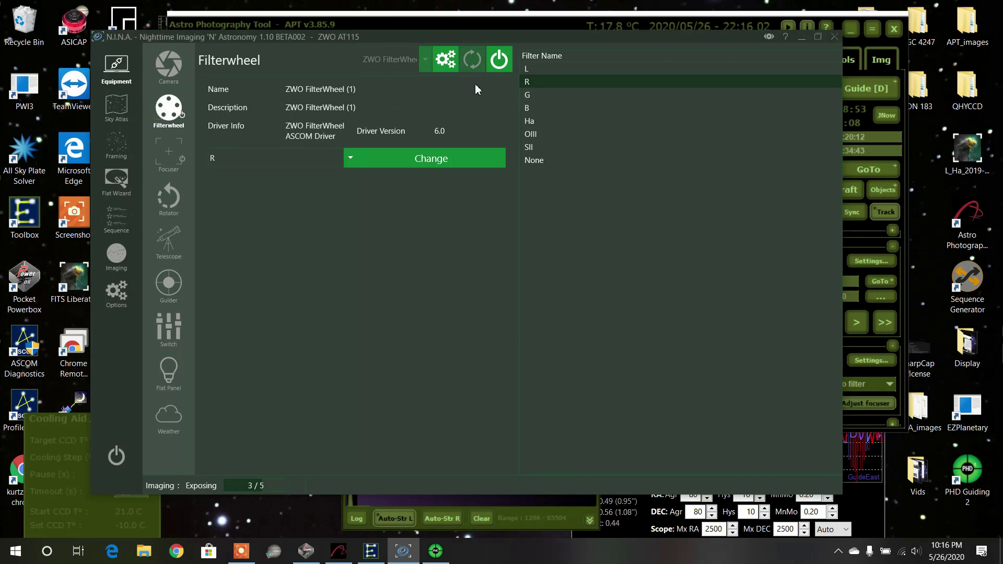
click(501, 58)
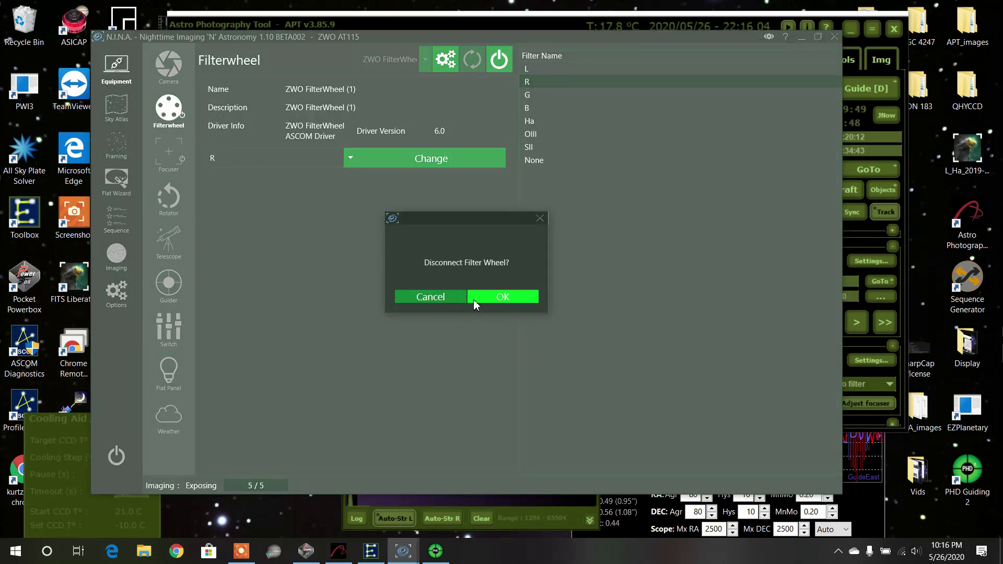
click(473, 297)
click(180, 158)
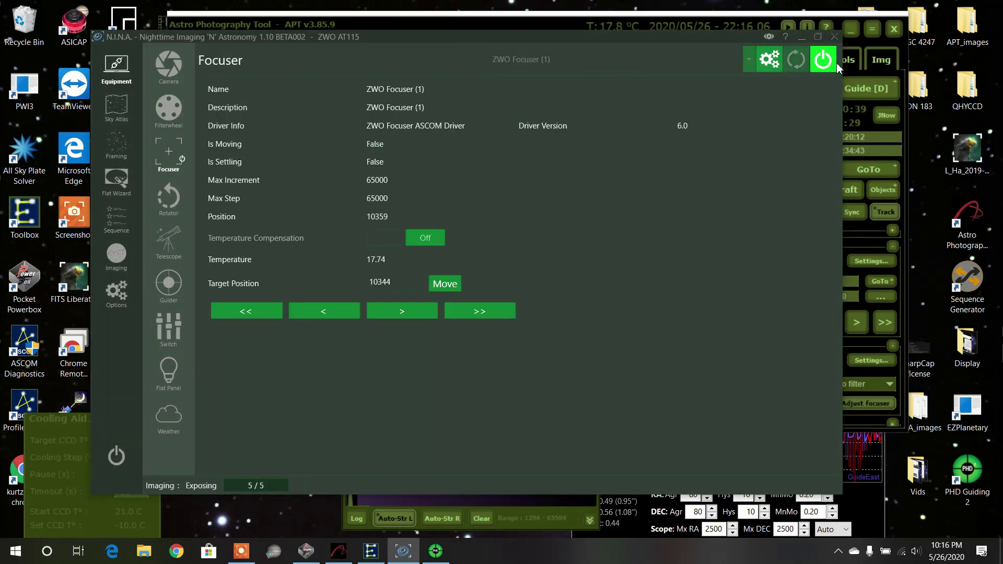
click(821, 65)
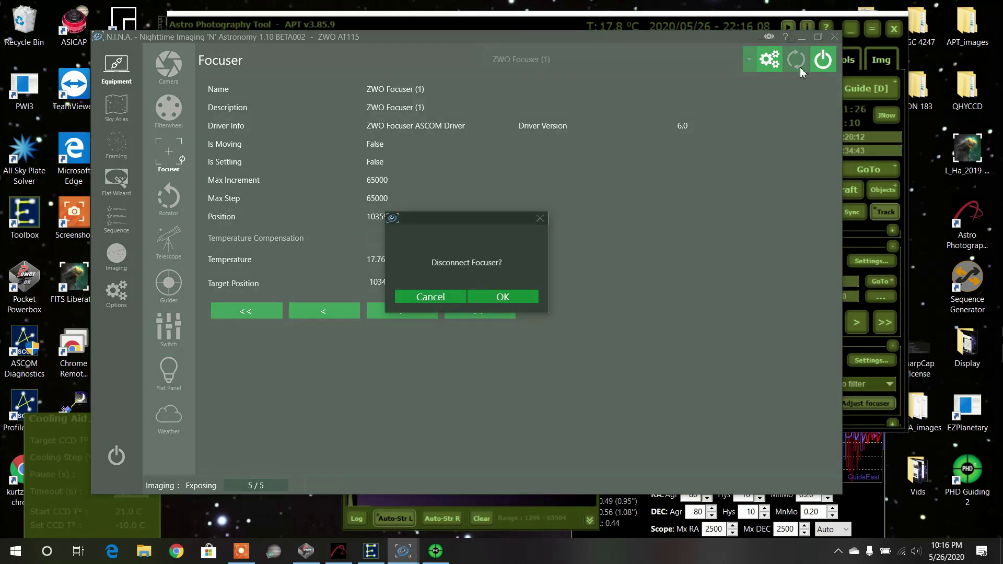
click(526, 296)
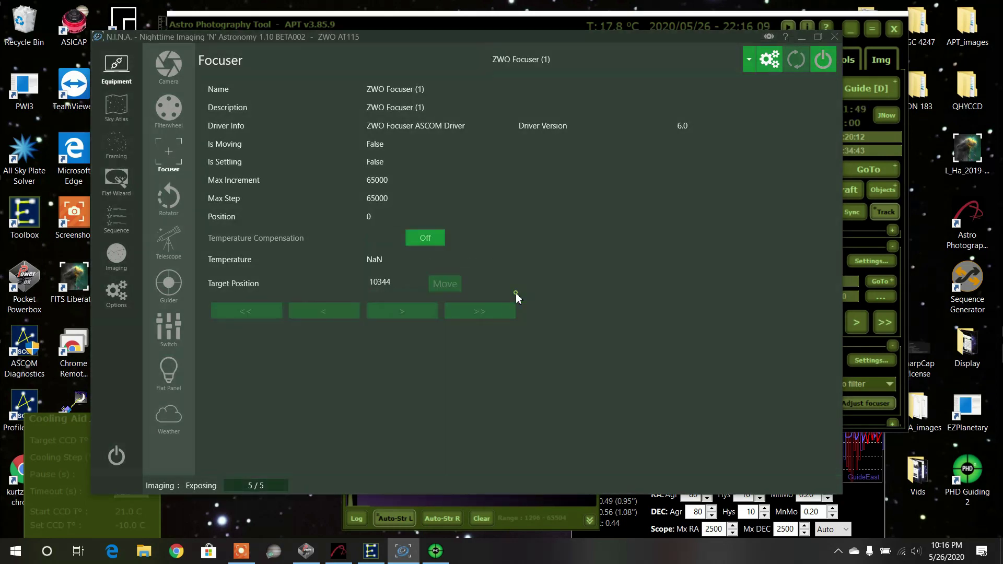
Minimize N.I.N.A., return to the camera controls in APT and dismiss all the camera error notifications
click(801, 40)
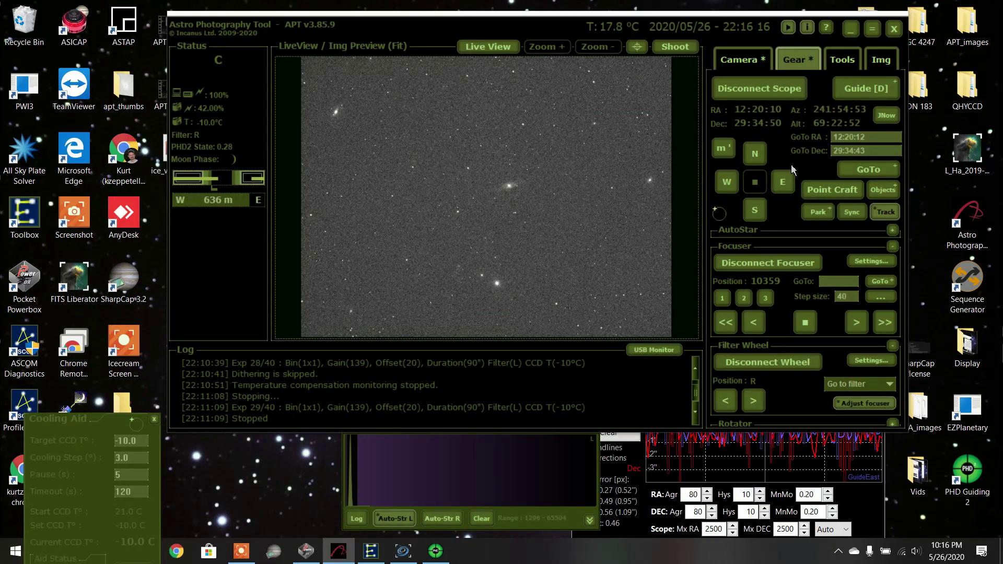
click(744, 60)
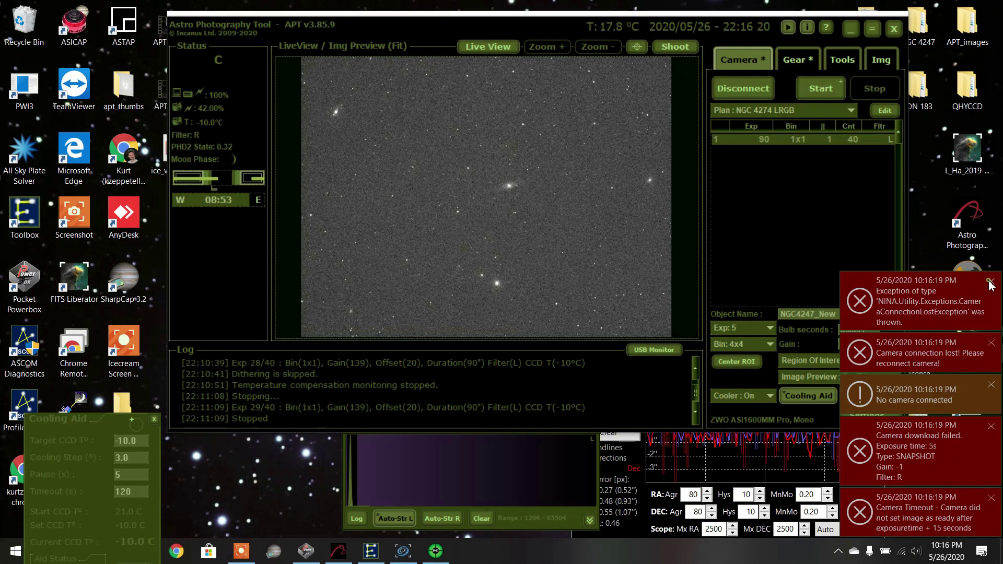
click(991, 281)
click(991, 343)
click(991, 385)
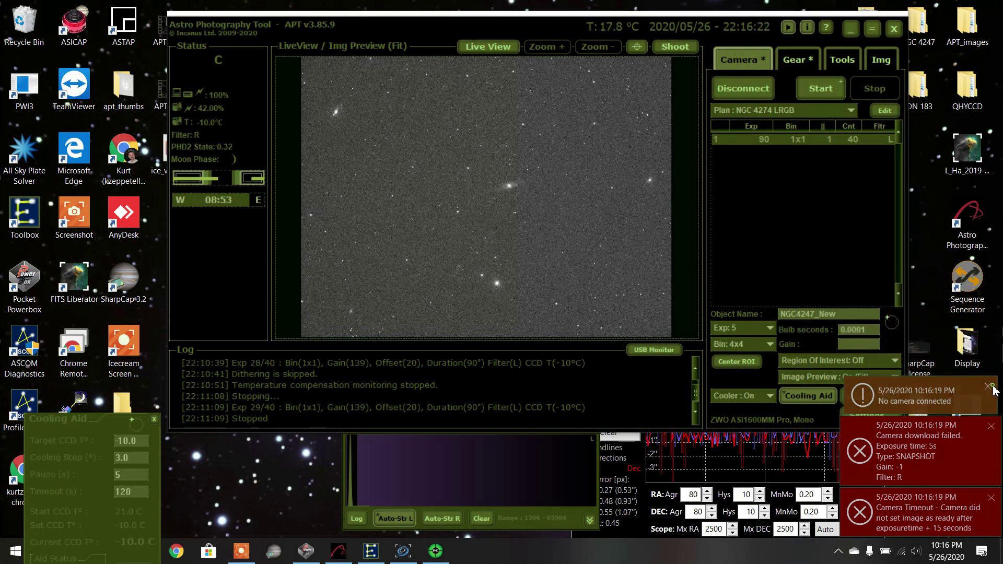
click(990, 427)
click(990, 498)
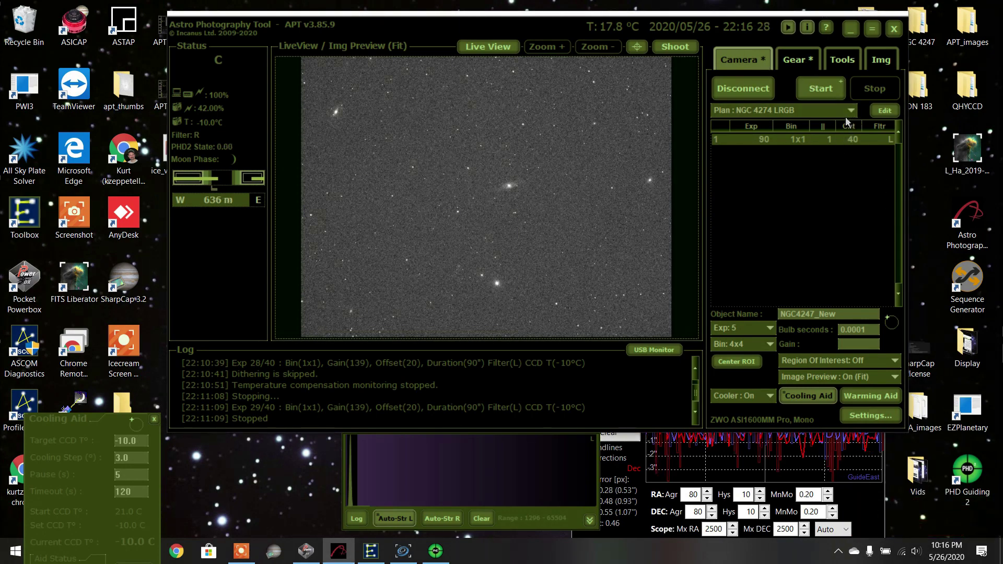
Change the NGC 4274 LRGB plan's exposure entry to filter R with a count of 15, save it and start the plan
click(884, 110)
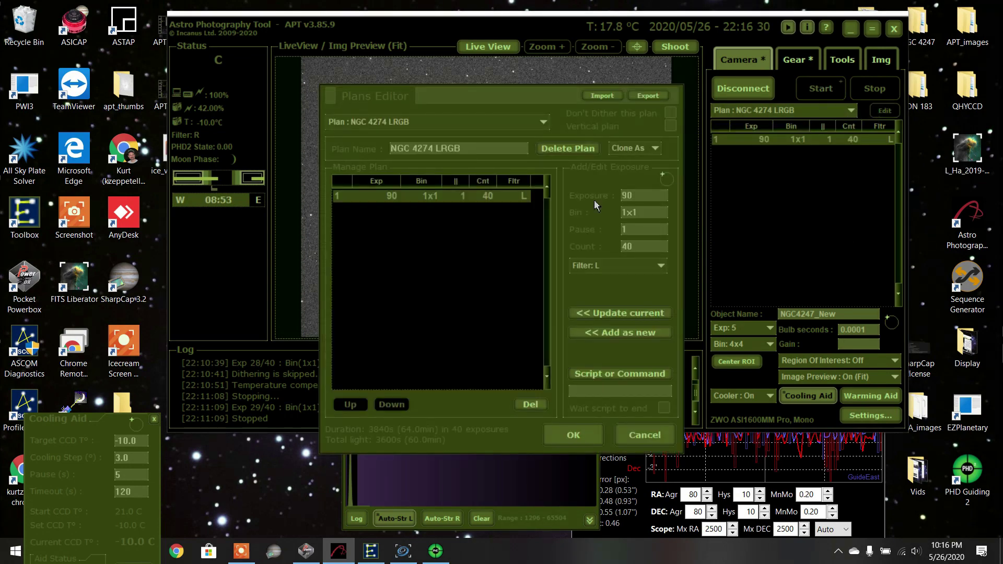
click(656, 267)
click(589, 309)
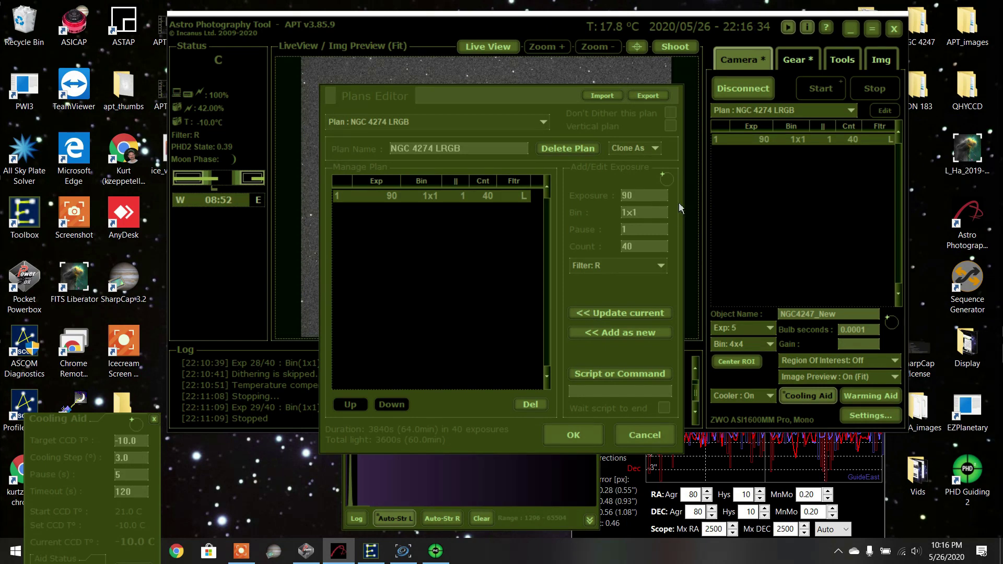
double_click(627, 246)
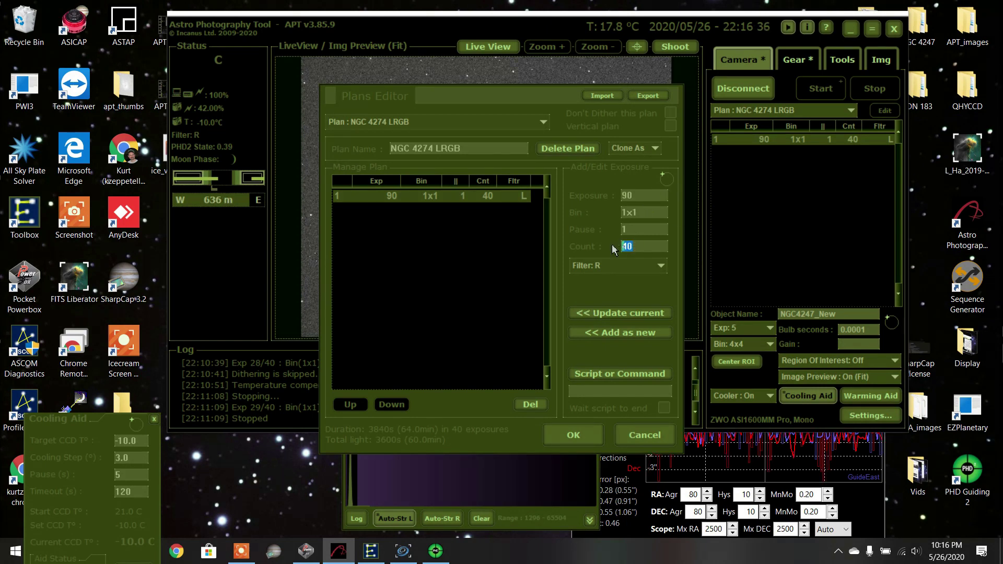
text(5)
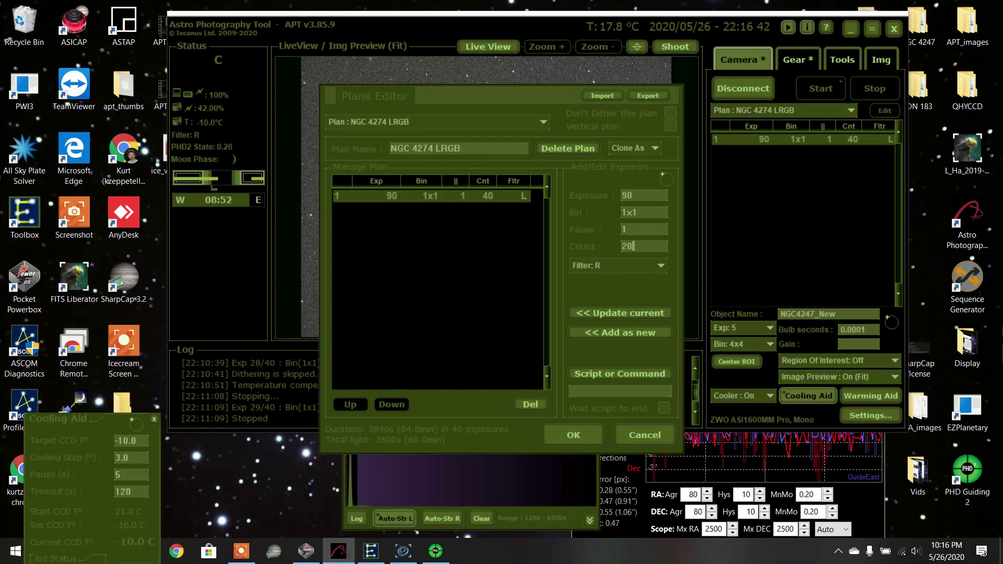
double_click(646, 246)
text(15)
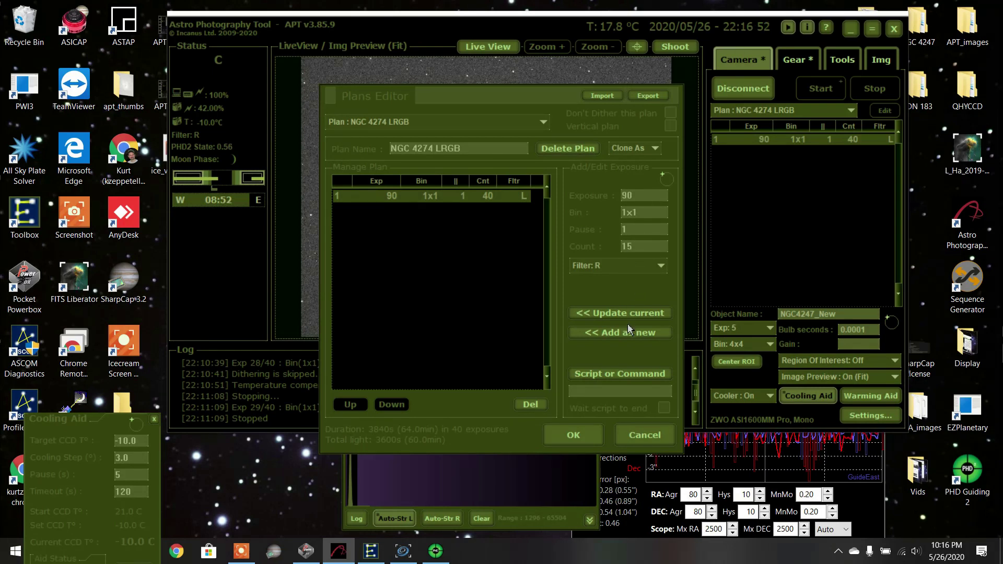
click(574, 435)
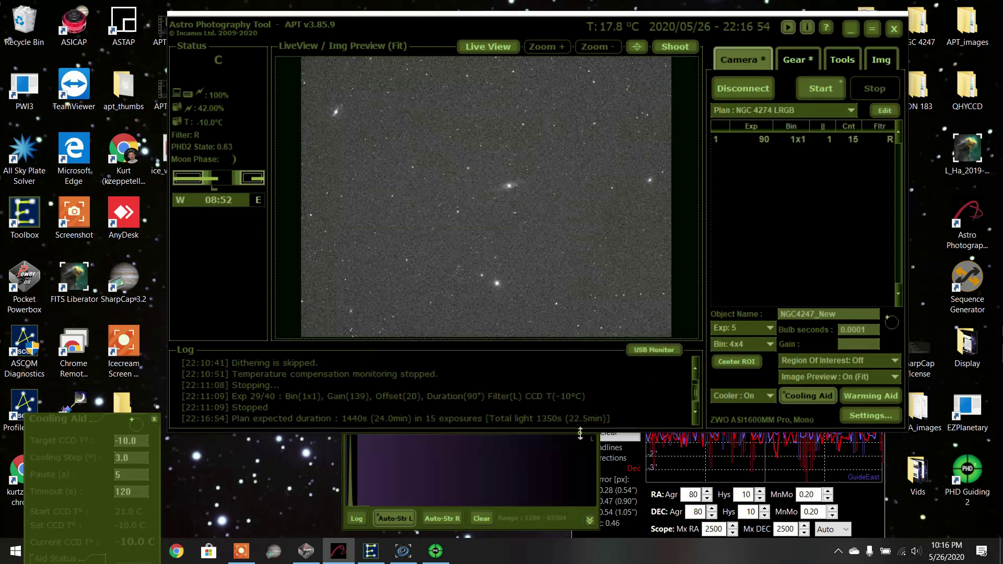
click(832, 93)
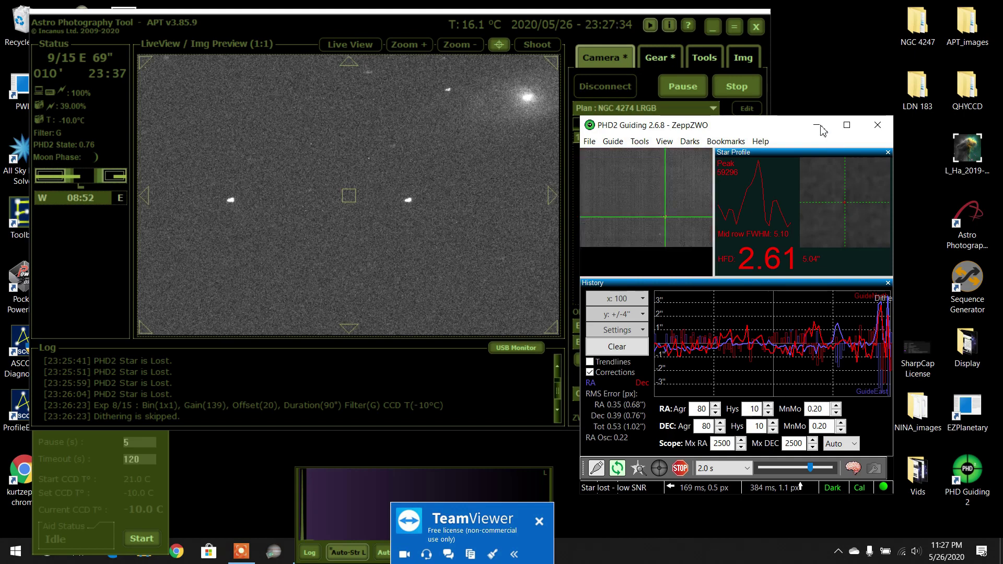
Stop looping and guiding in PHD2 and move its window lower, clear of the APT plan controls
drag(765, 121, 778, 123)
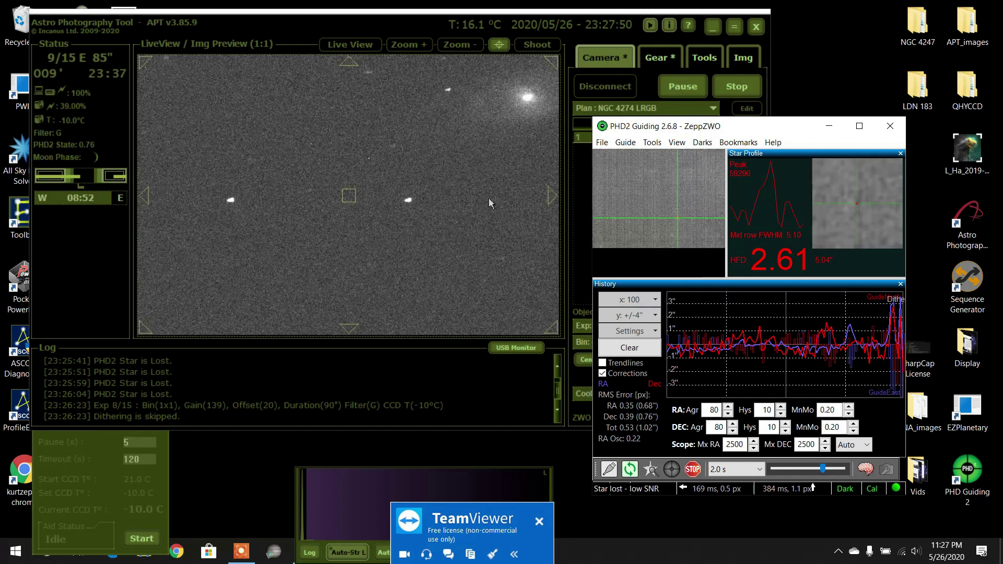
click(692, 470)
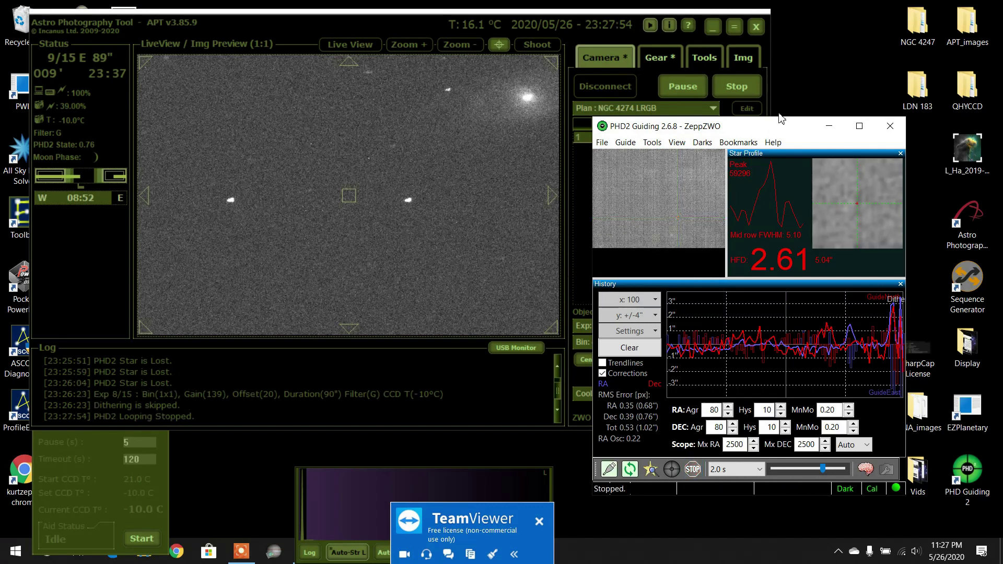
drag(779, 128, 782, 201)
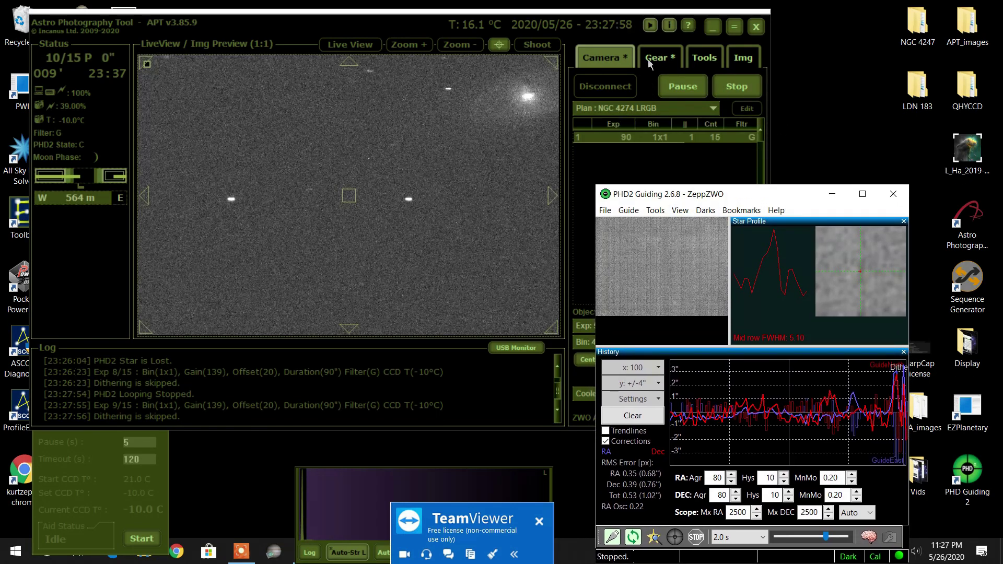
Stop the running G-filter plan in APT and reposition the APT window and the Cooling Aid on the desktop
click(729, 89)
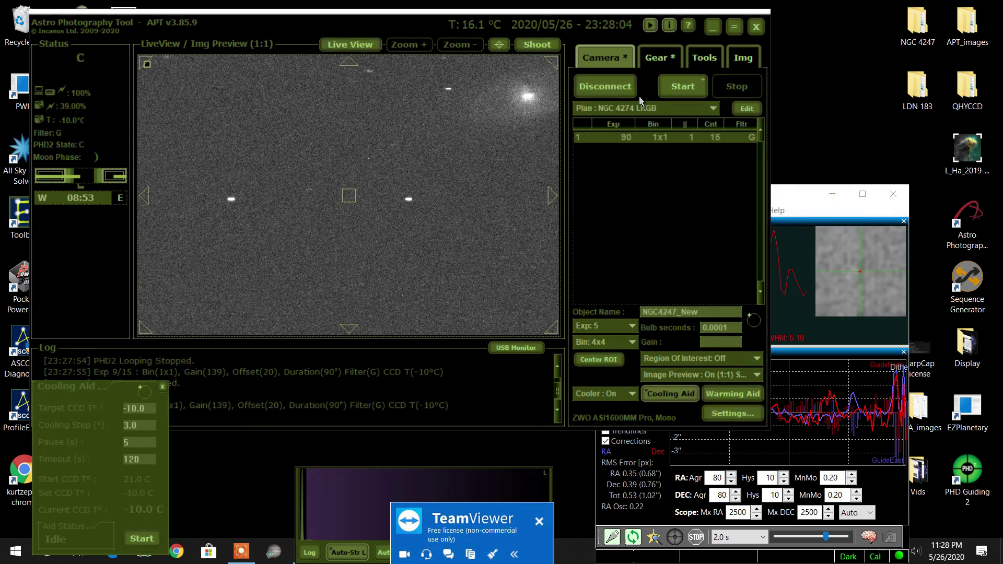
drag(579, 23, 593, 26)
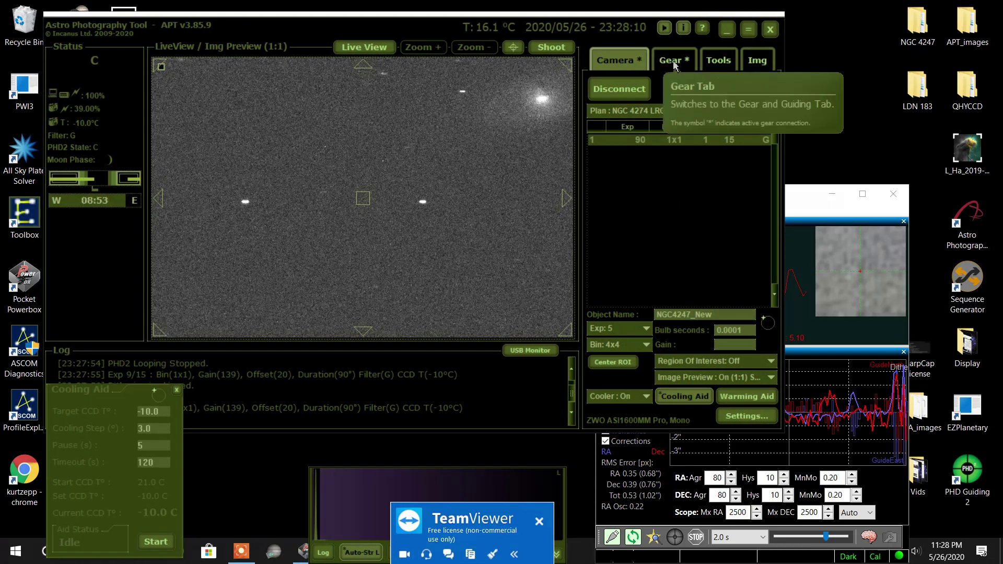
drag(107, 392, 63, 416)
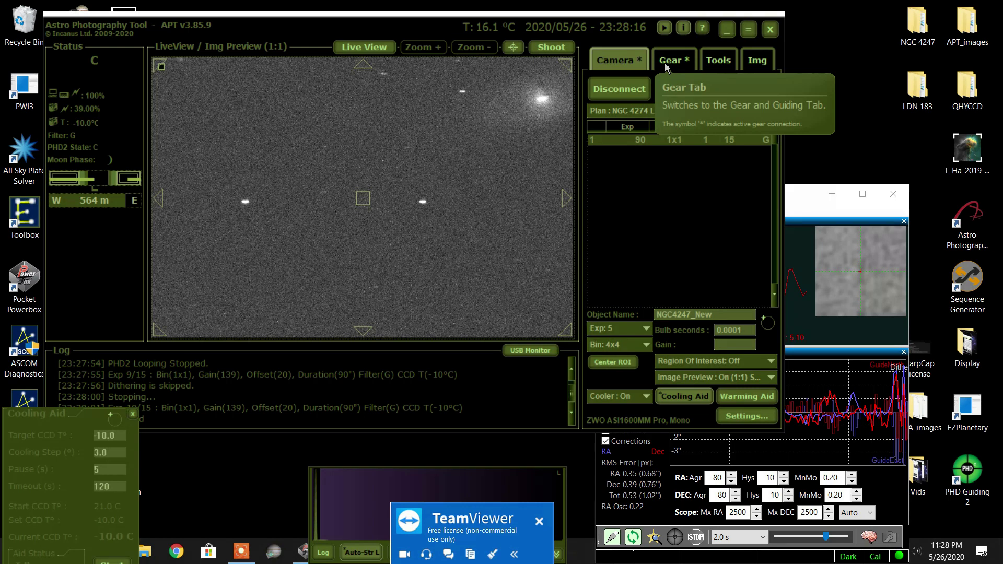
Choose LDN 183 from the ToDo objects list and slew the scope to its coordinates
click(689, 68)
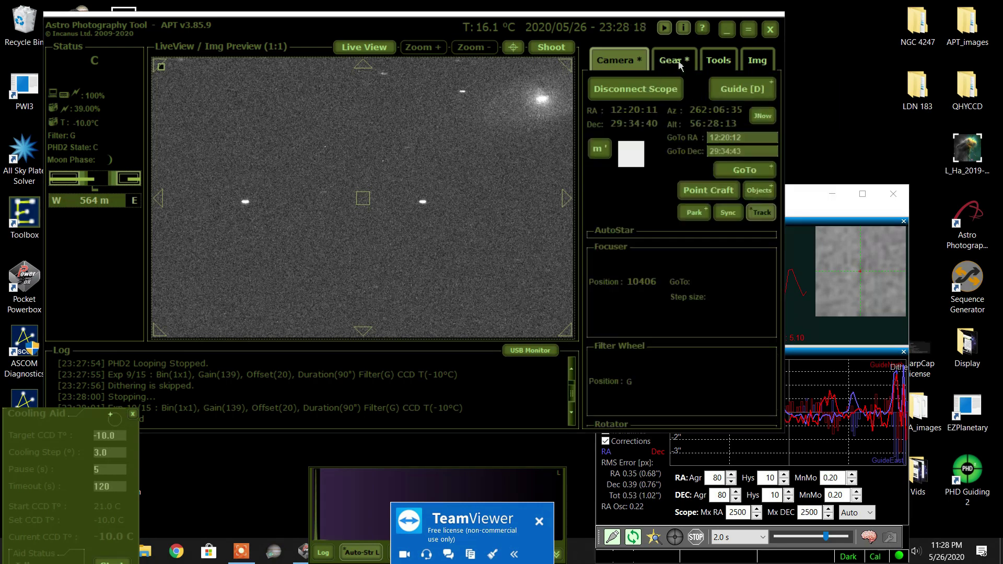
click(737, 172)
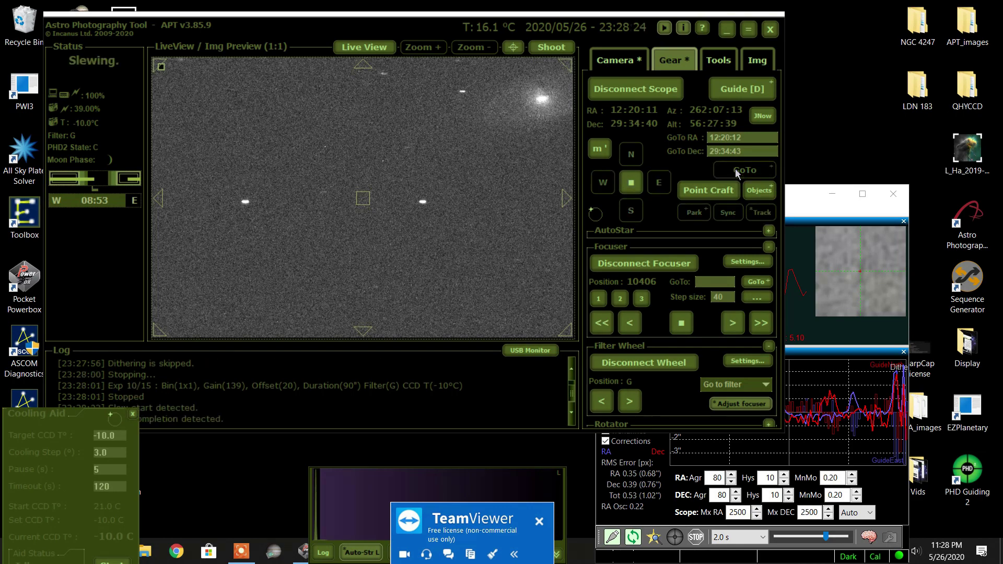
click(758, 190)
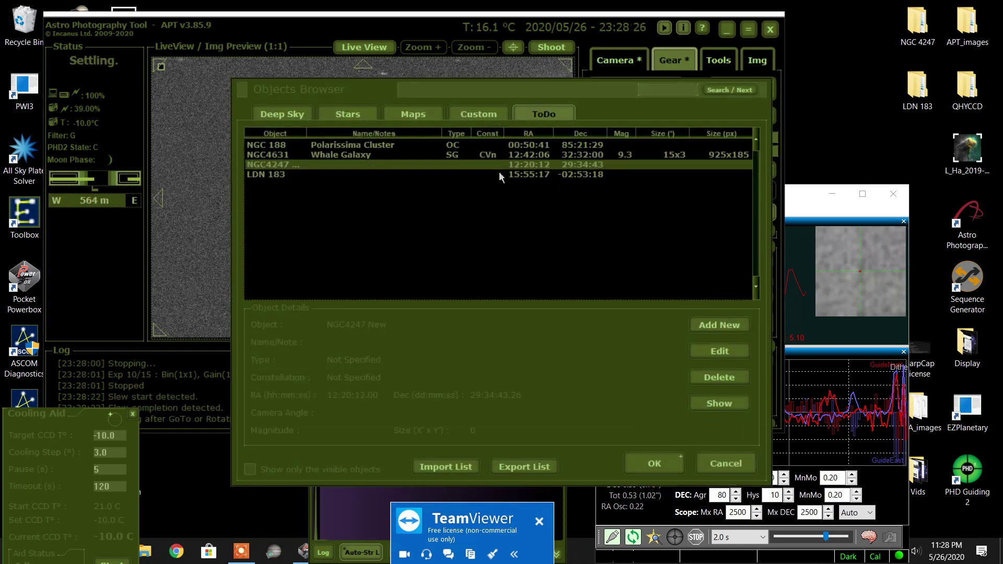
click(277, 177)
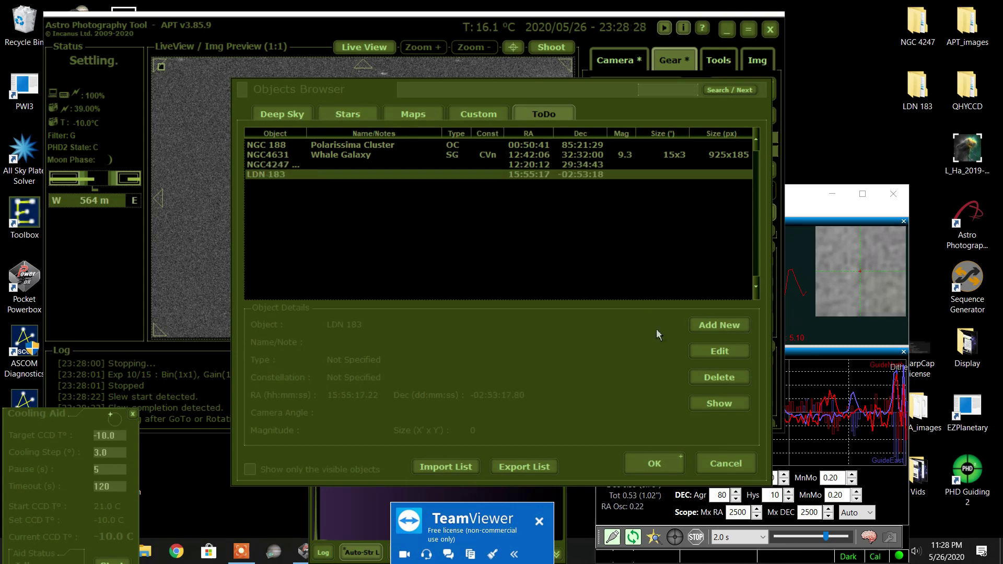
click(654, 463)
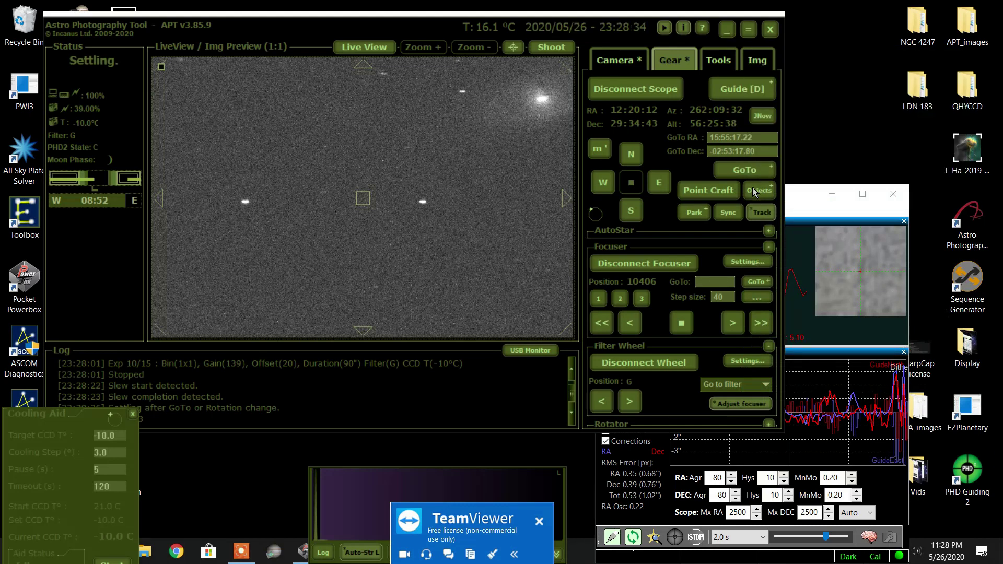
click(757, 191)
click(654, 464)
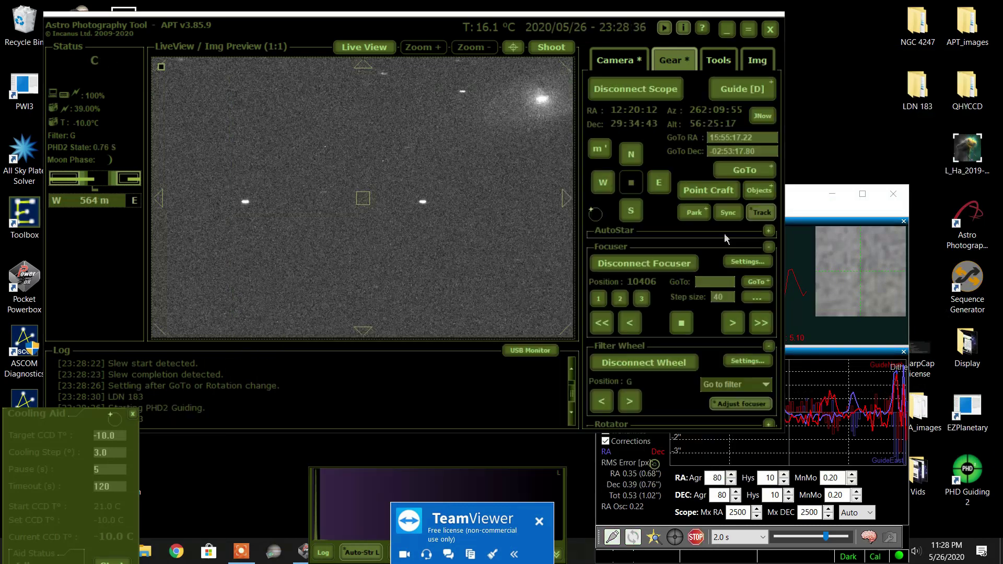
click(742, 171)
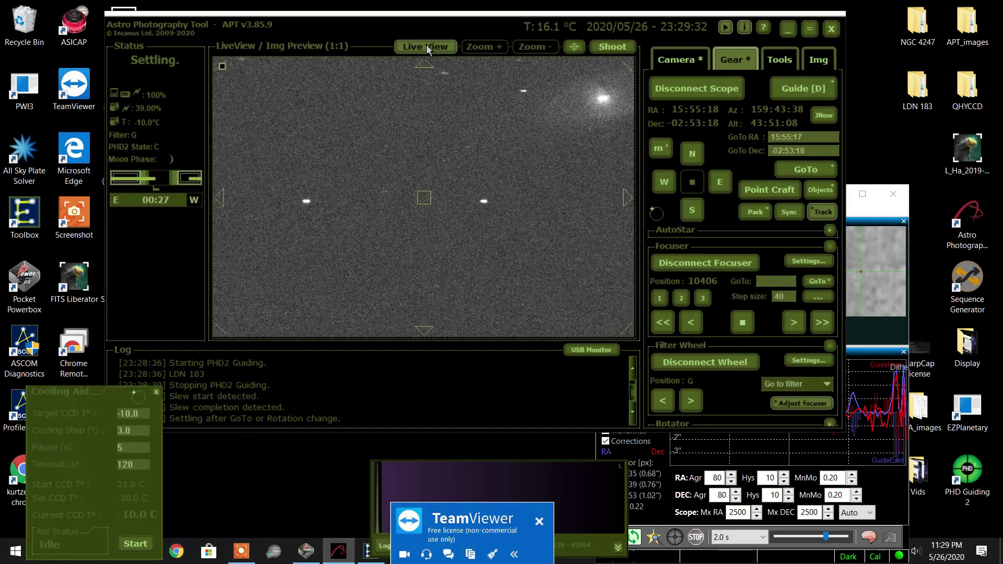
Run live view on the LDN 183 field, move the LV Settings window below the preview and bring PHD2 forward
drag(562, 68, 257, 505)
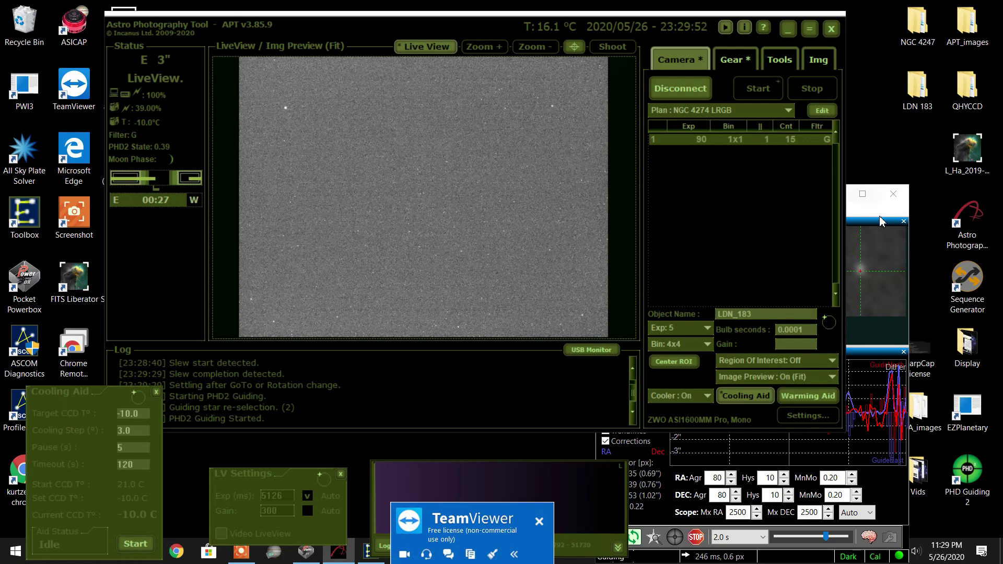
click(870, 212)
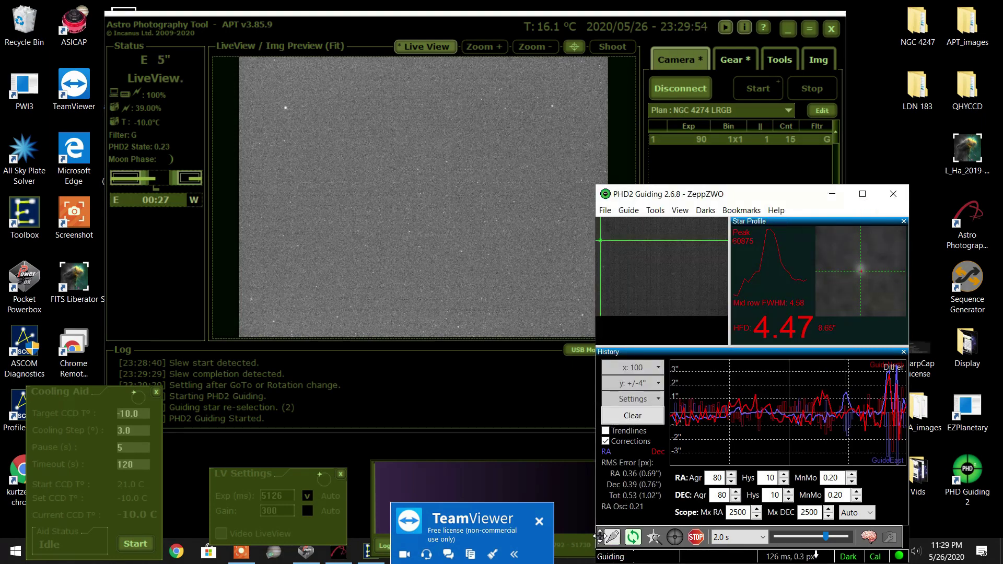
Stop PHD2 guiding, switch to APT and open Point Craft, placing it clear of the live view preview
click(696, 537)
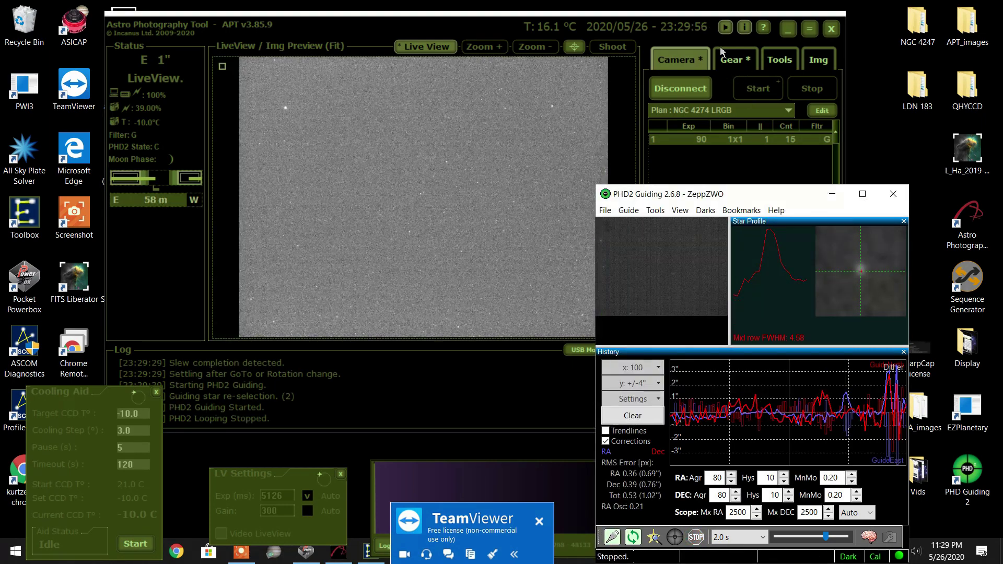
click(709, 32)
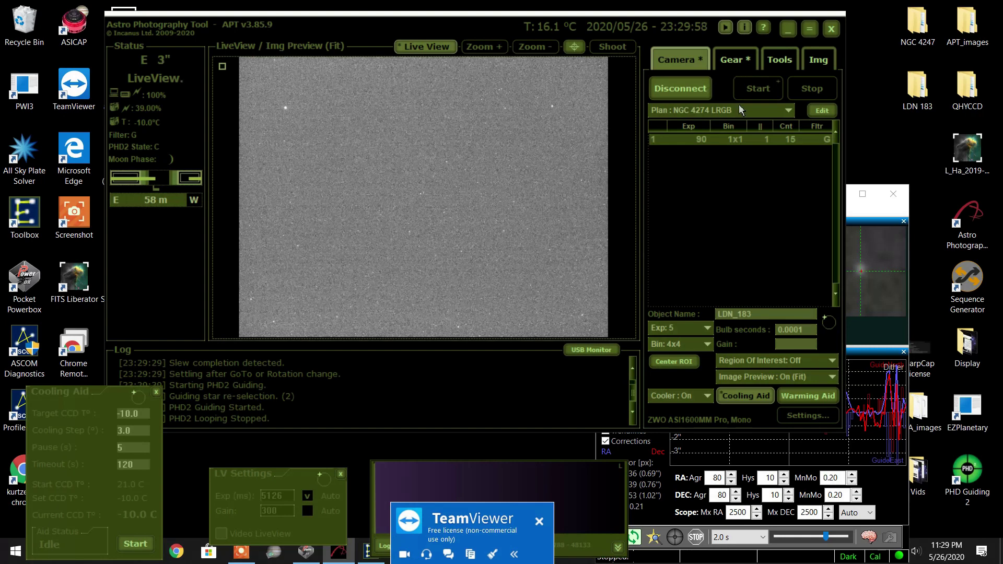
click(734, 60)
click(770, 189)
drag(538, 52, 144, 99)
Load LDN 183 from the ToDo objects as the approximate coordinates and try to plate-solve the live view frame
click(204, 118)
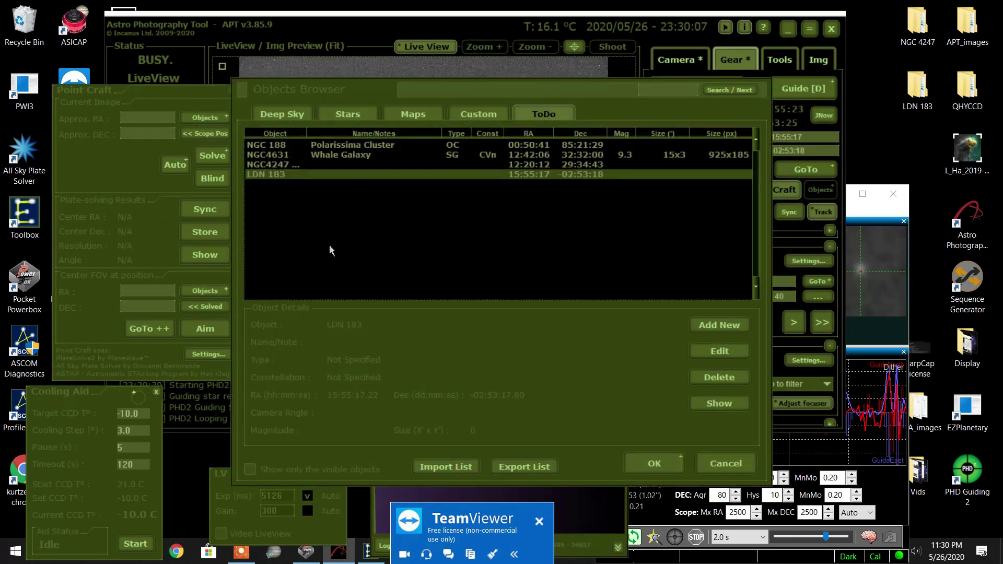
key(Return)
click(212, 155)
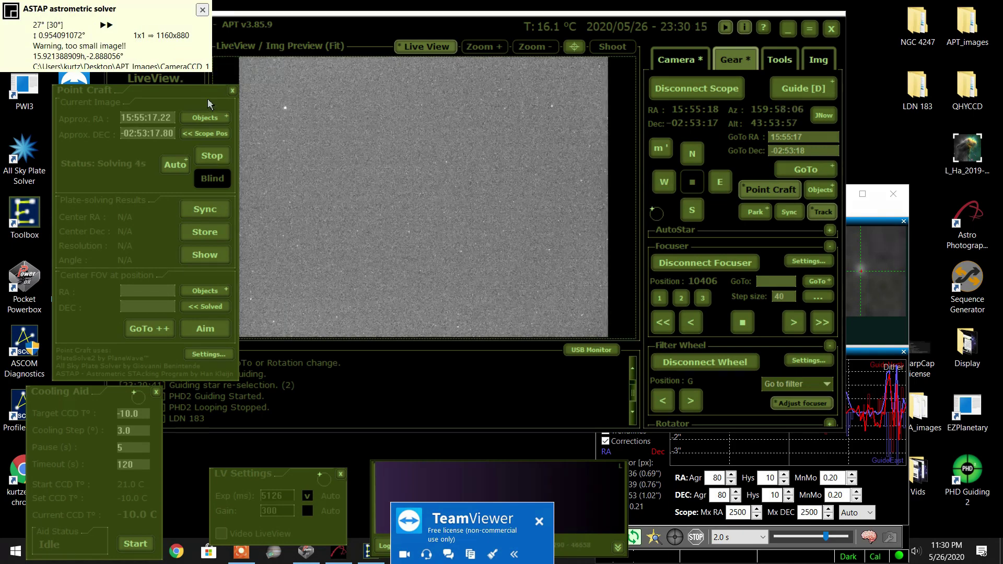
click(211, 212)
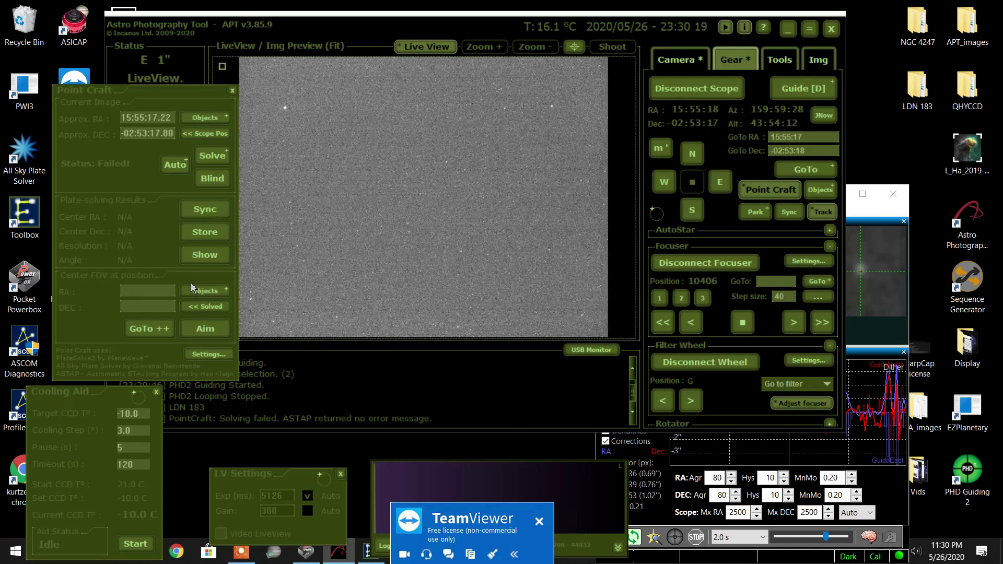
Centre the scope on LDN 183 with Point Craft's GoTo++, shift the histogram window aside and close Point Craft
drag(168, 98, 155, 90)
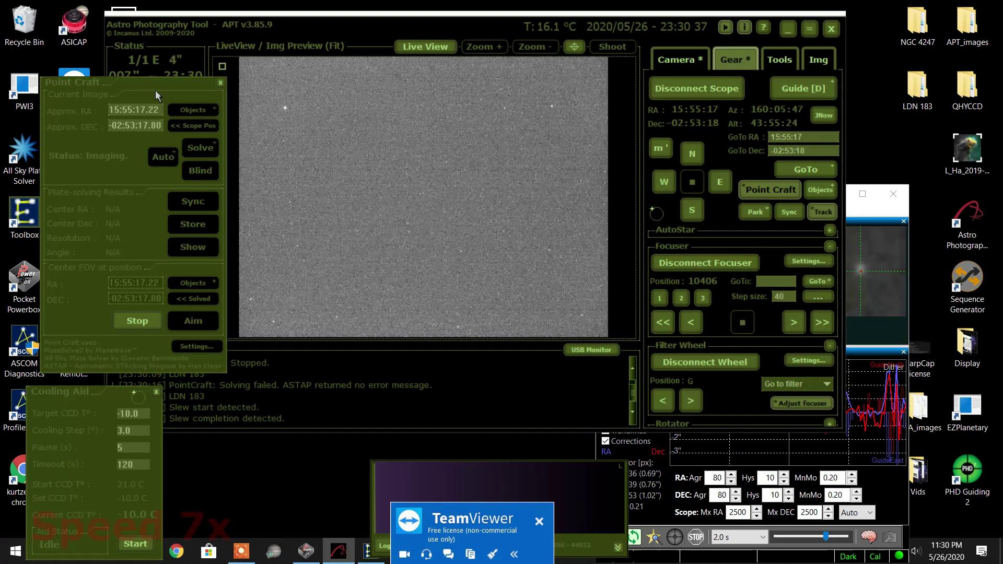
drag(447, 470, 345, 458)
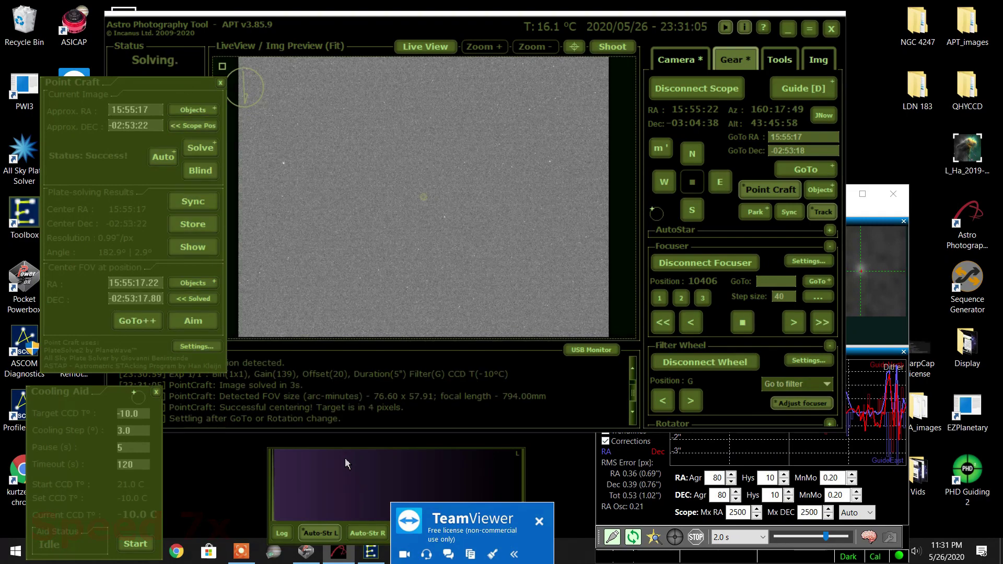
click(220, 82)
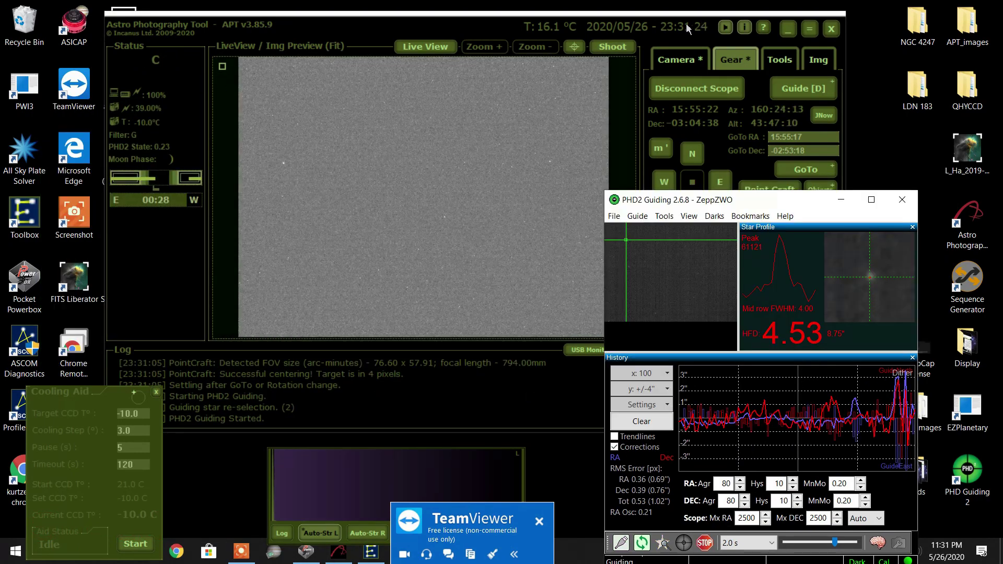
Stop guiding in PHD2, resume looping, auto-select a guide star and start guiding on it
click(705, 543)
click(642, 543)
click(665, 218)
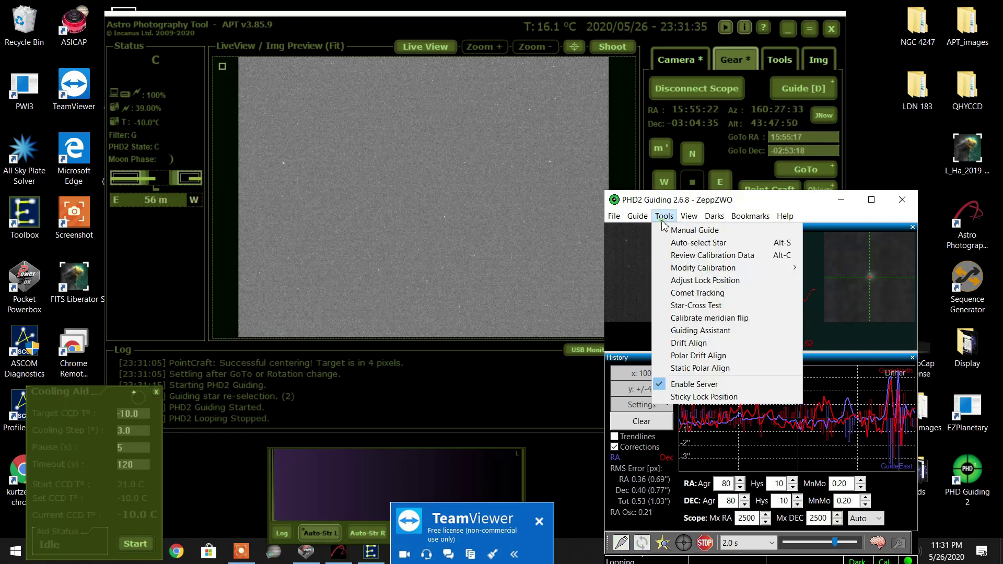
click(678, 243)
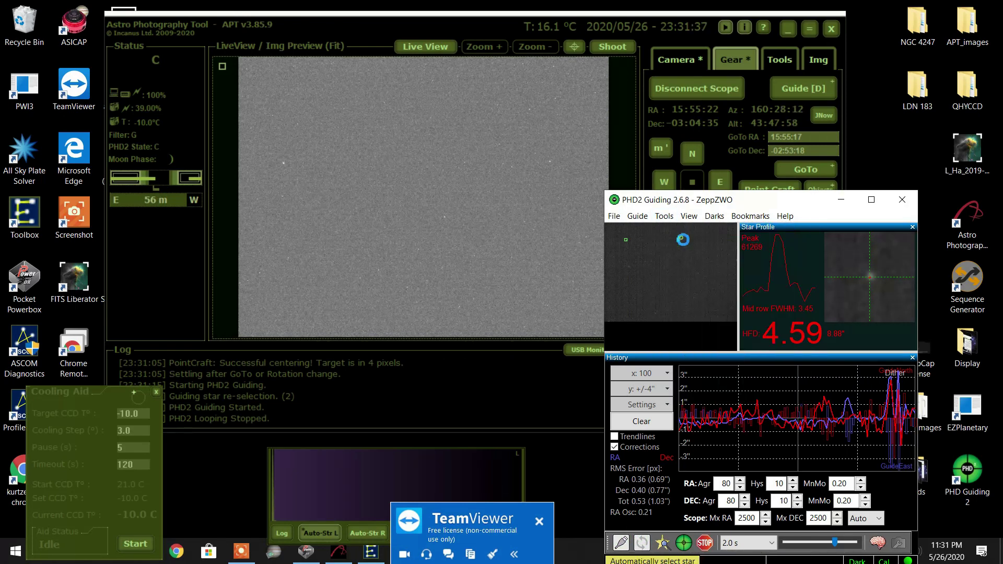
click(684, 543)
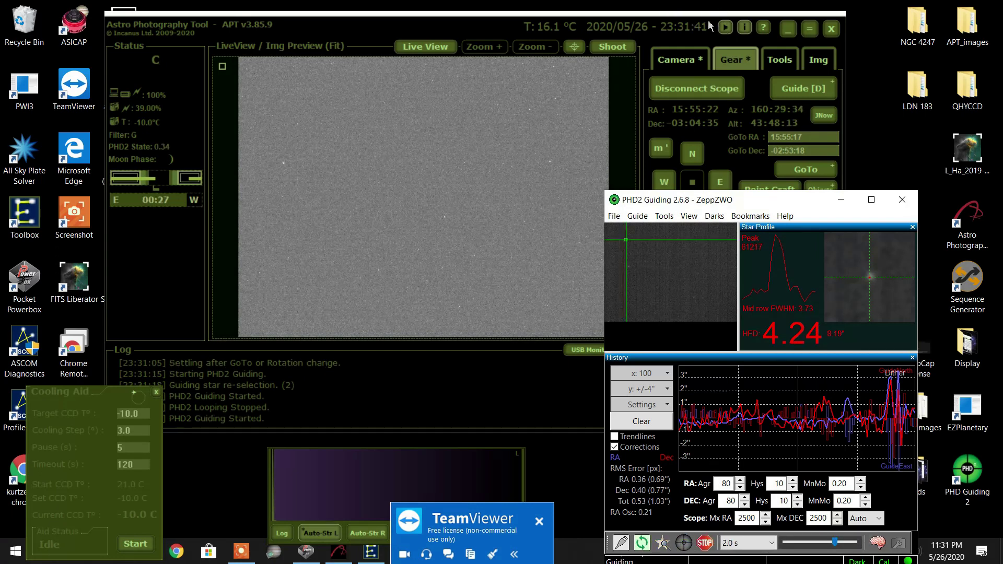
Return to APT and load the LDN 183 LRGB (Clone) light plan for the camera
click(710, 26)
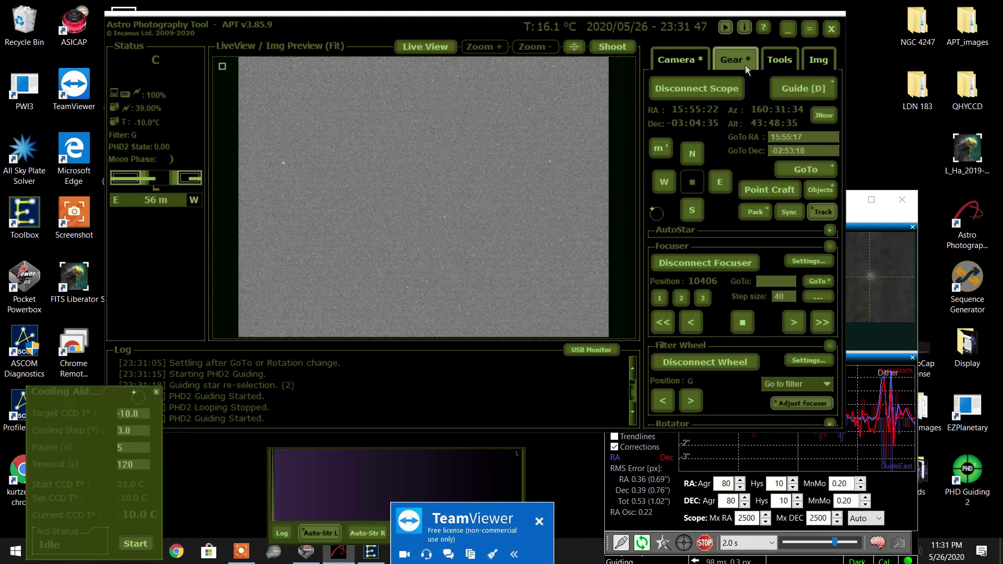
click(679, 60)
click(699, 110)
click(691, 134)
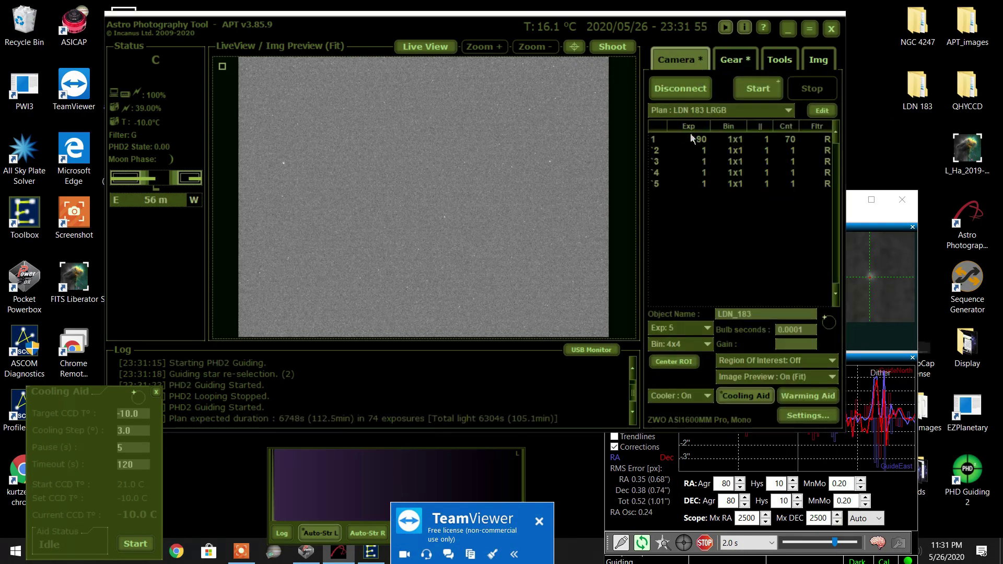
click(789, 111)
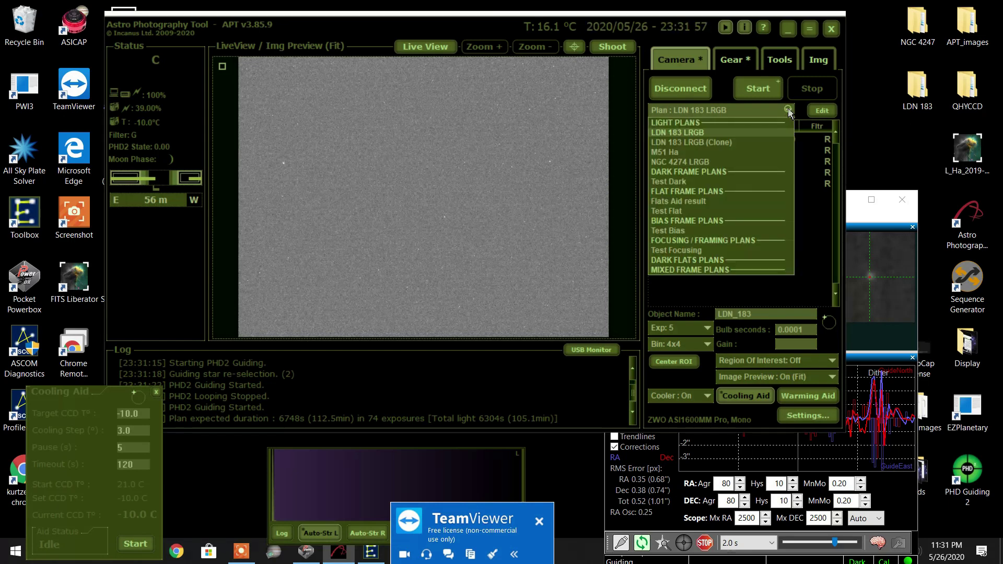
click(678, 143)
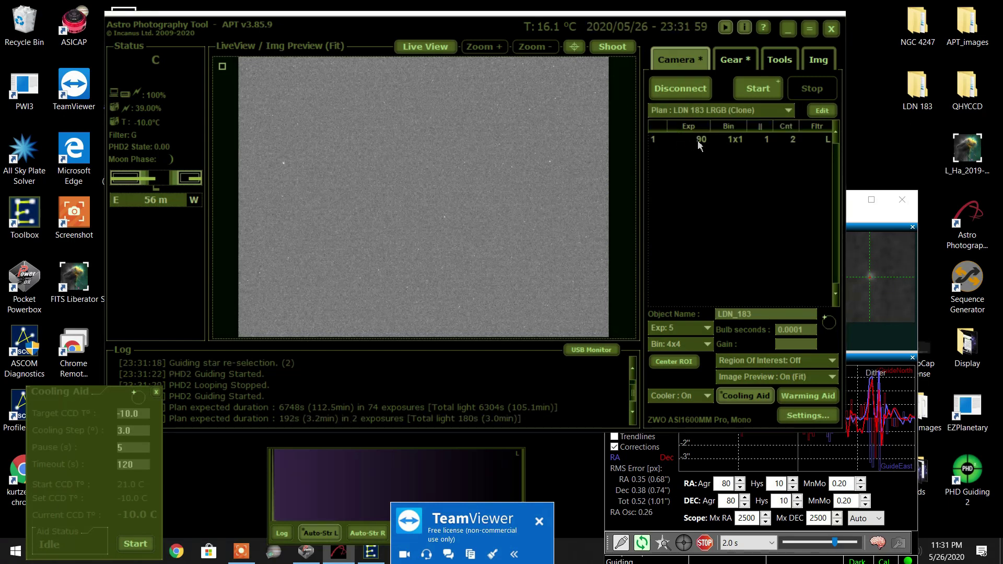
Edit the plan's exposure line to filter G with a count of 40 and save the plan
click(818, 111)
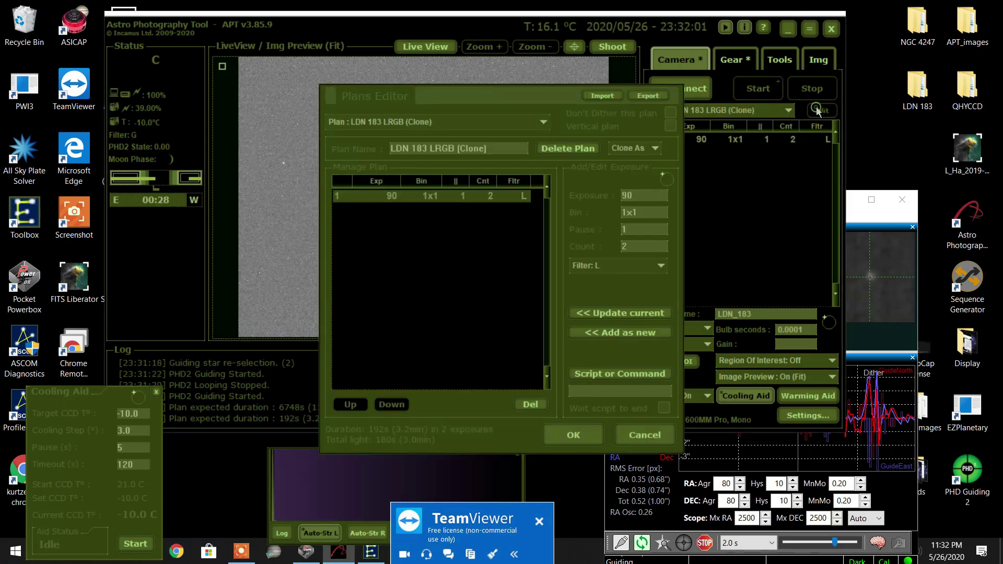
click(613, 269)
click(587, 318)
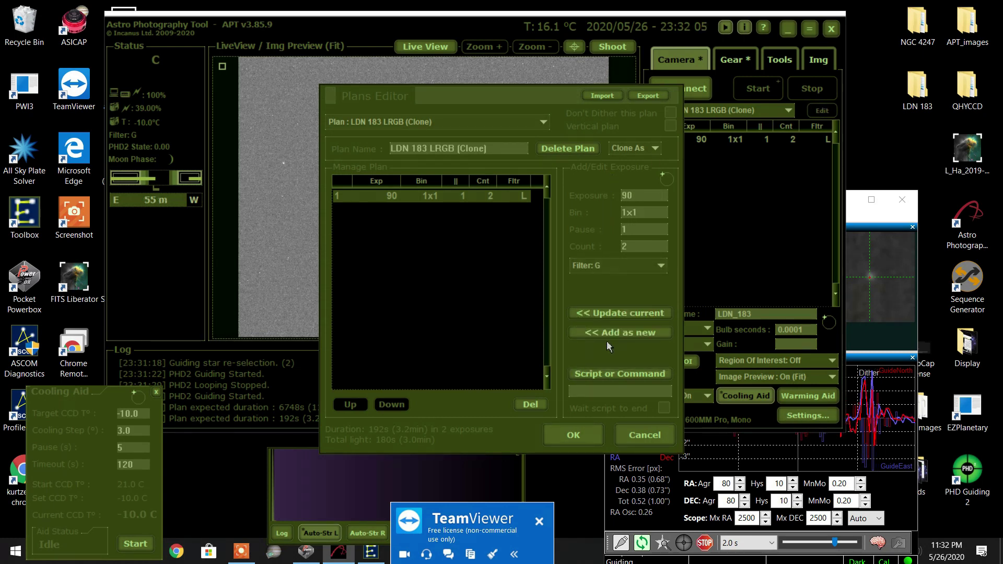
double_click(624, 245)
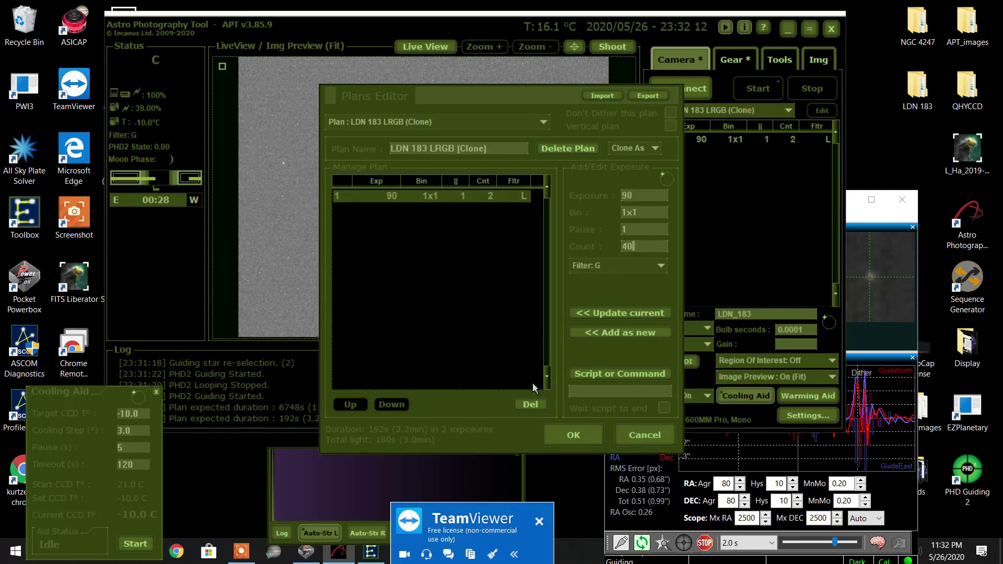
click(590, 440)
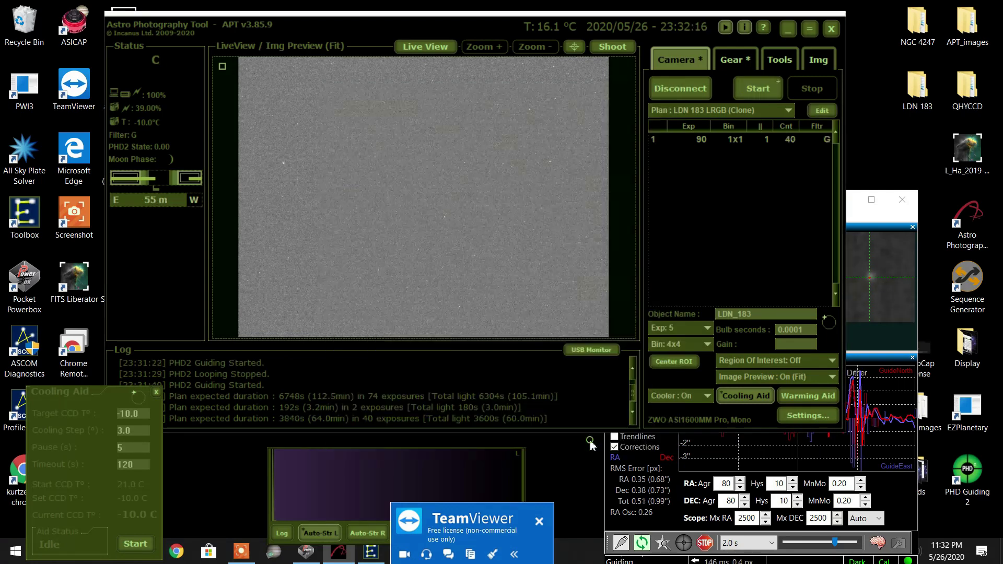
Start the LDN 183 LRGB (Clone) plan, shift the APT and Cooling Aid windows slightly, and stop the plan
click(750, 92)
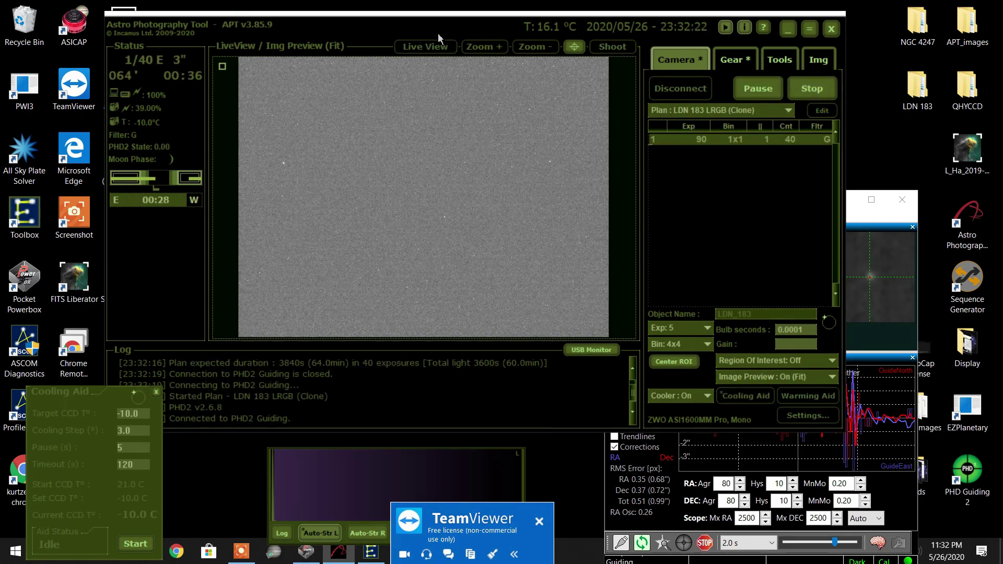
drag(441, 40, 459, 45)
drag(86, 408, 53, 411)
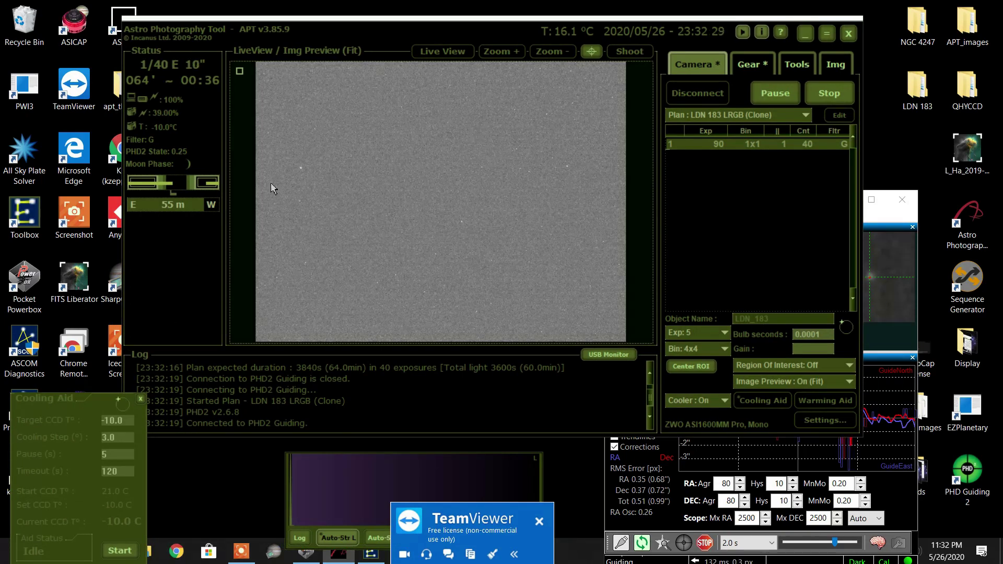
click(822, 95)
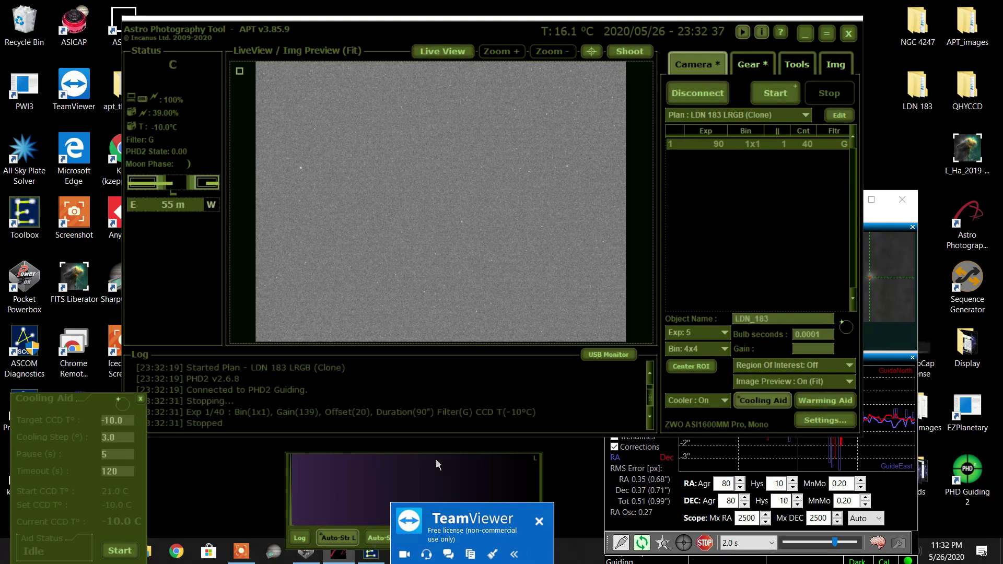
Move the histogram and TeamViewer windows off the taskbar and switch to N.I.N.A
drag(438, 464, 469, 444)
drag(436, 523, 213, 468)
click(435, 550)
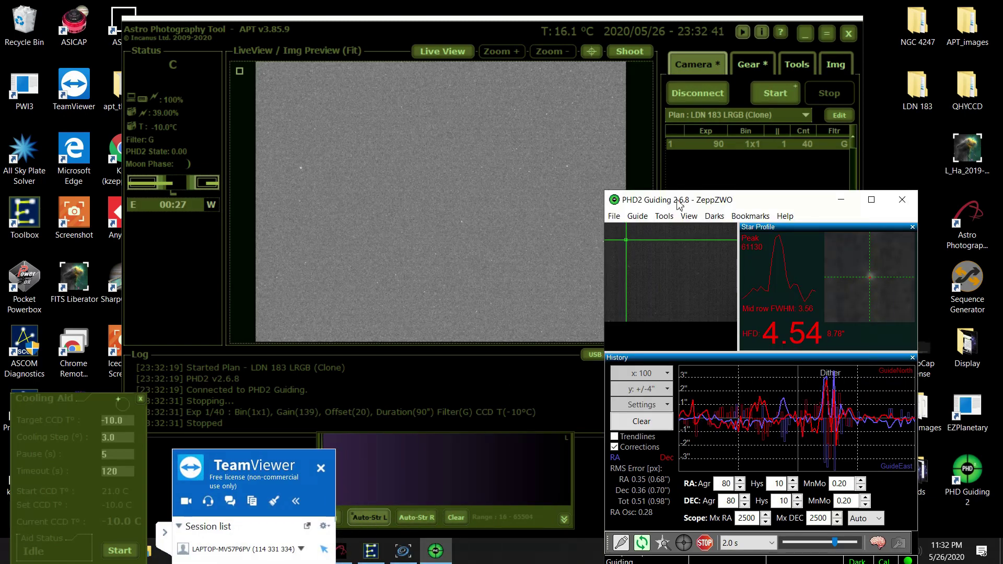
click(437, 553)
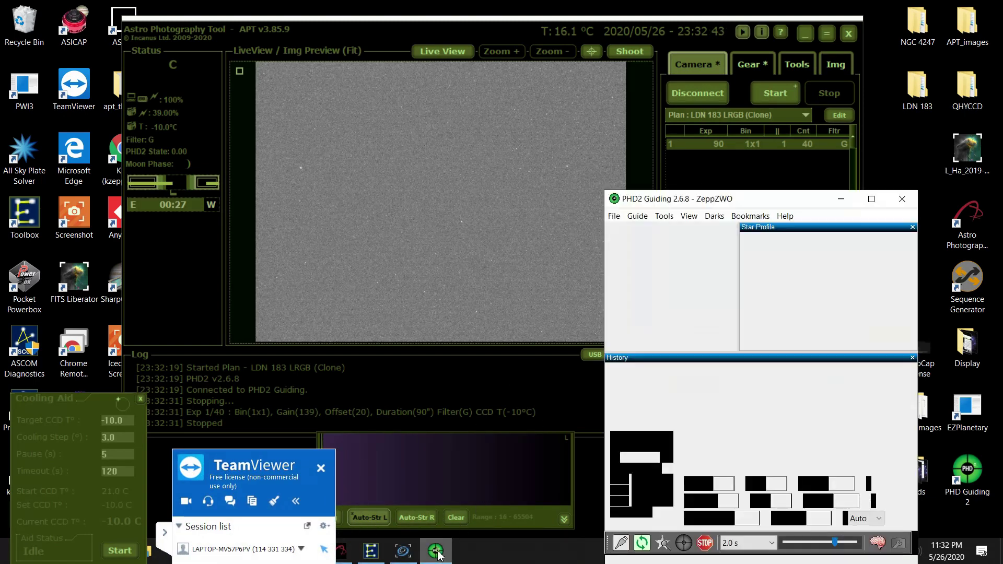
click(403, 552)
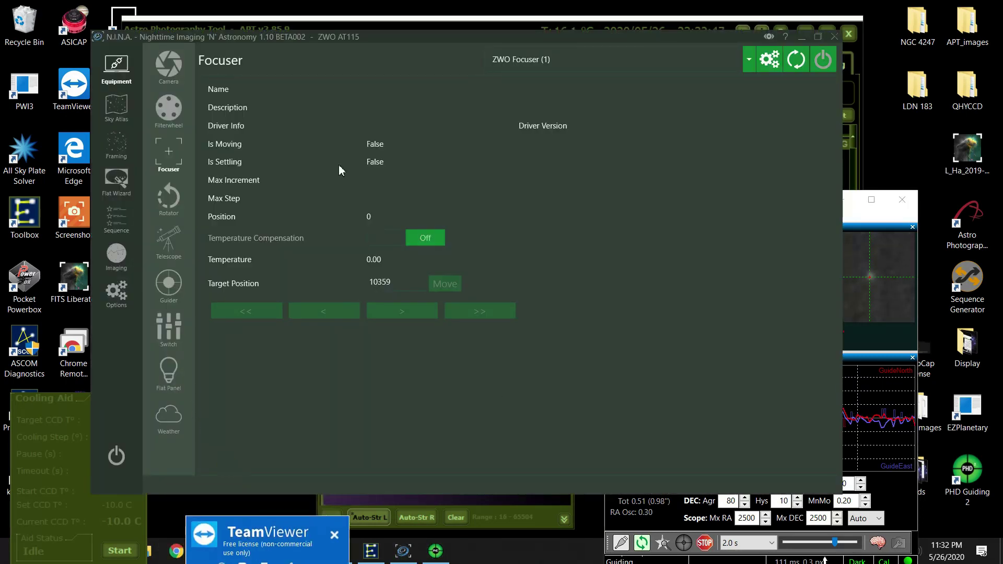
Connect the ZWO focuser, the ZWO filter wheel and the ASI camera in N.I.N.A
click(822, 59)
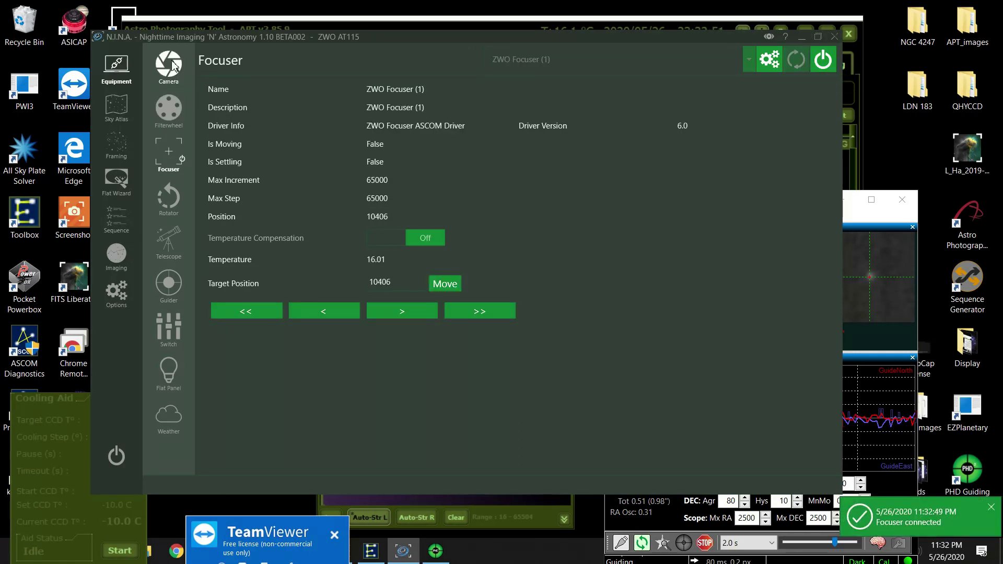
click(162, 116)
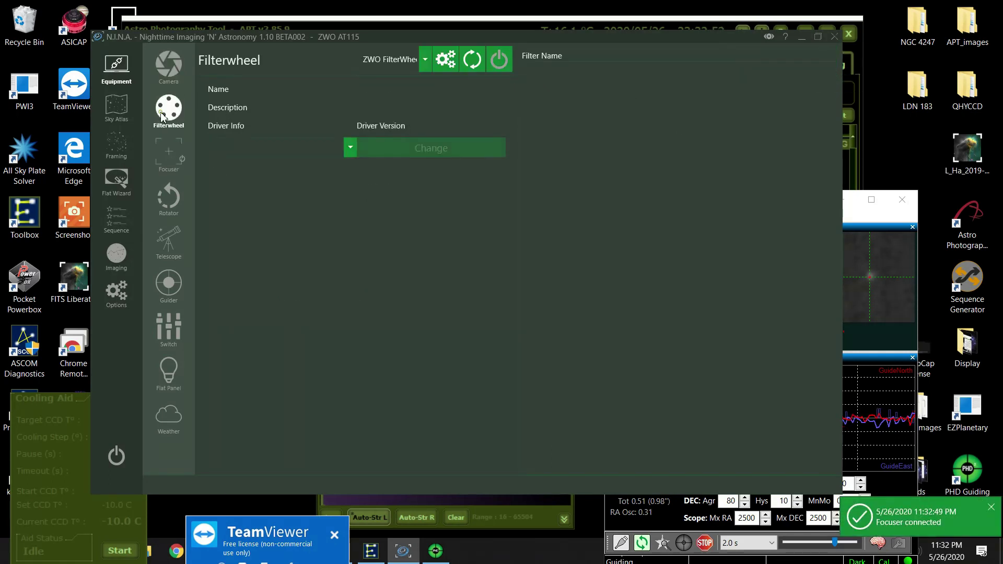
click(499, 59)
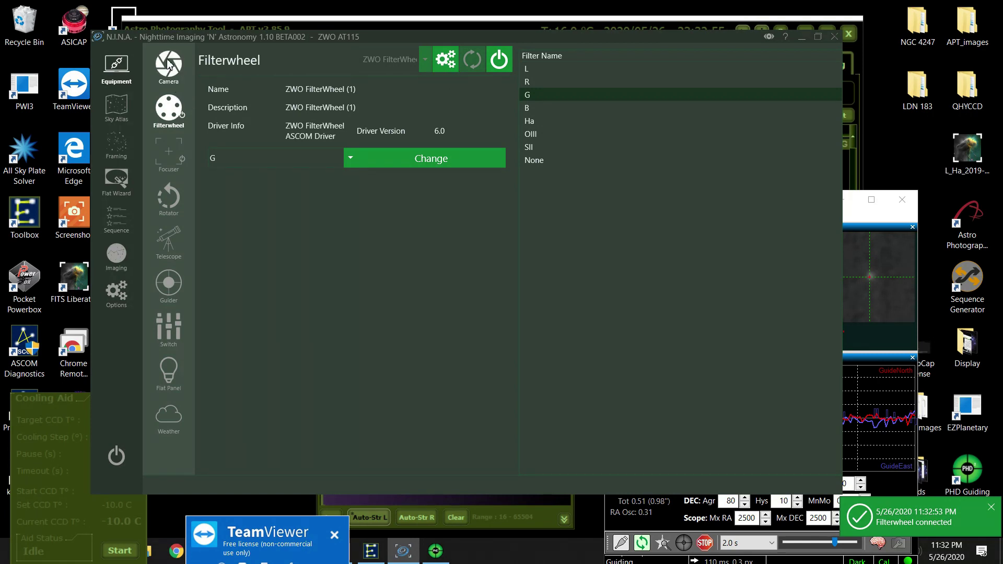
click(167, 64)
click(499, 59)
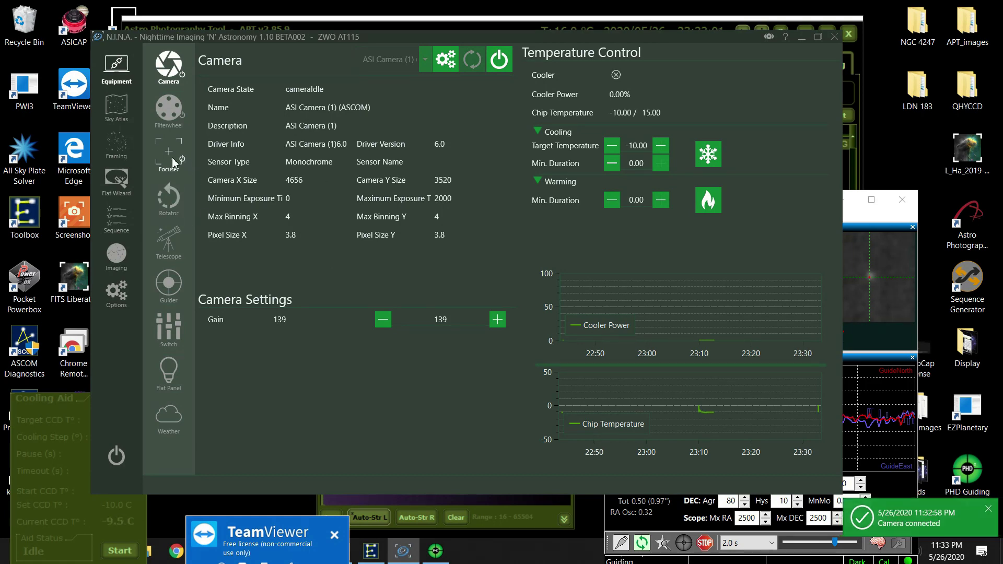
Loop 5-second G-filter exposures in the imaging view and examine the frames' star count and HFR
click(130, 258)
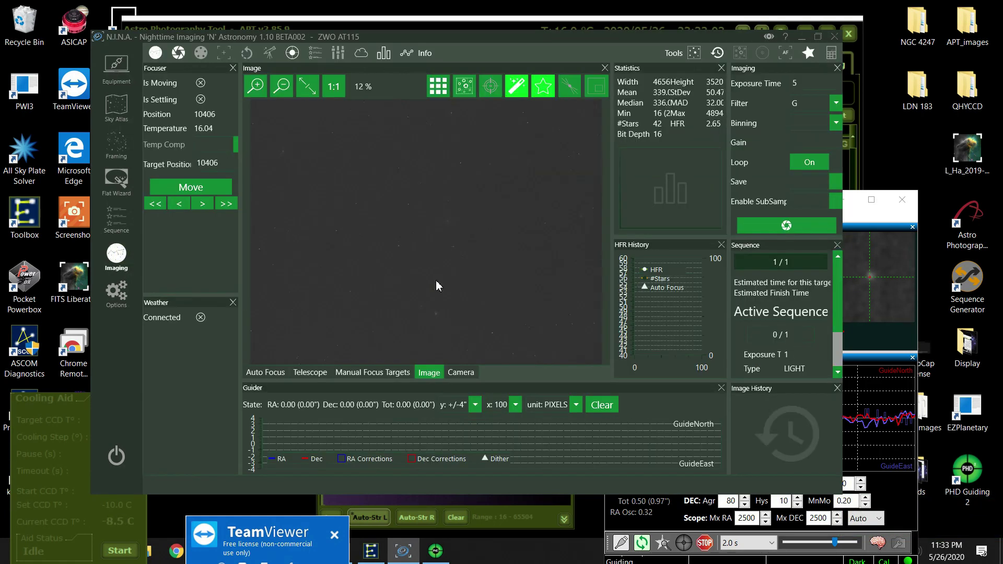
click(769, 230)
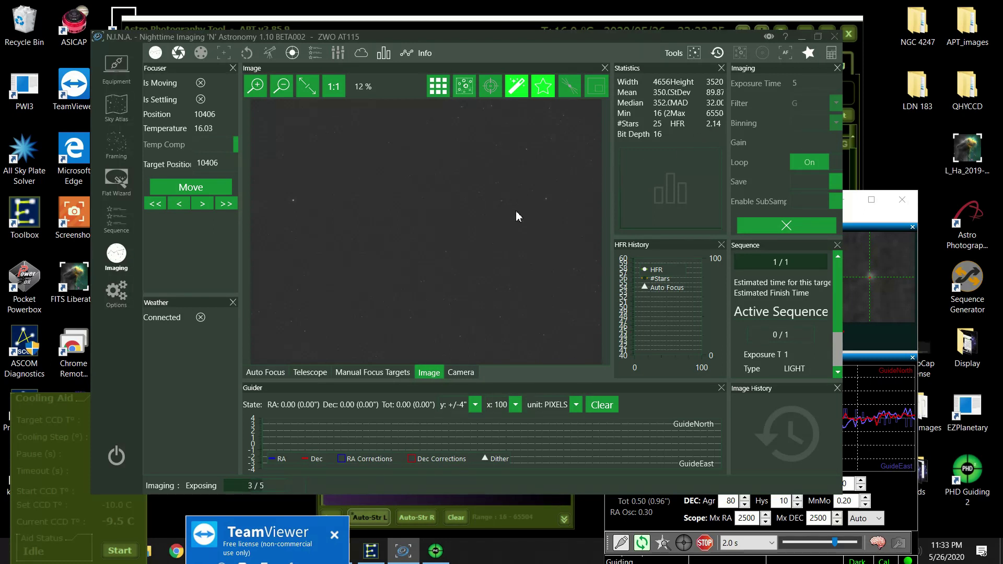
scroll(445, 245, up, 1)
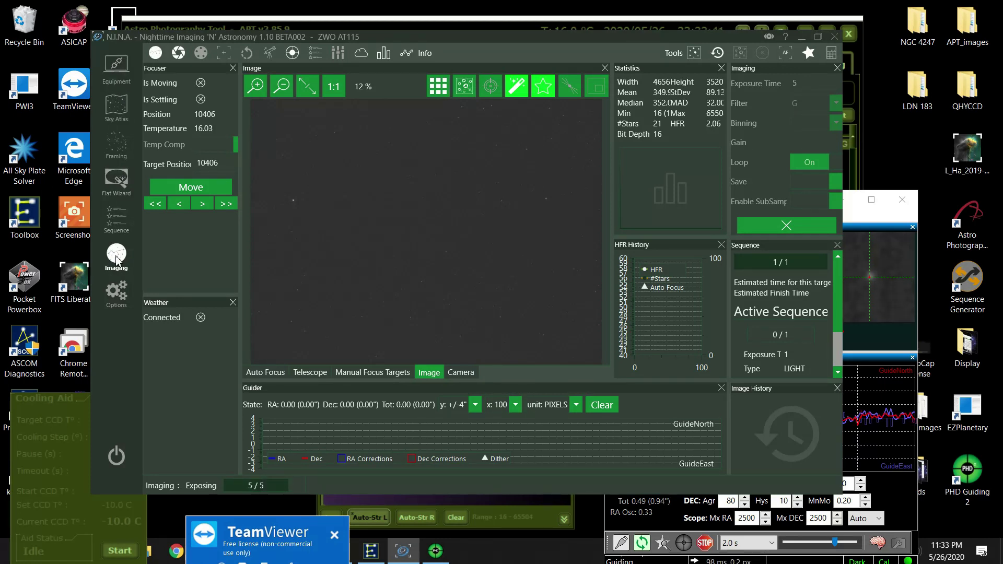
Disconnect the camera, the filter wheel and the focuser in N.I.N.A., confirming each disconnection
click(116, 67)
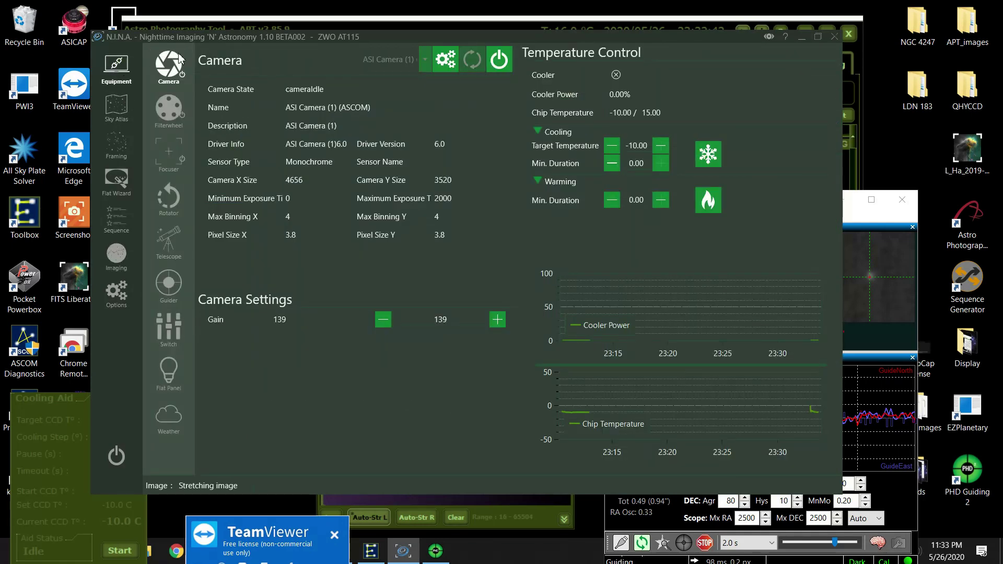
click(499, 59)
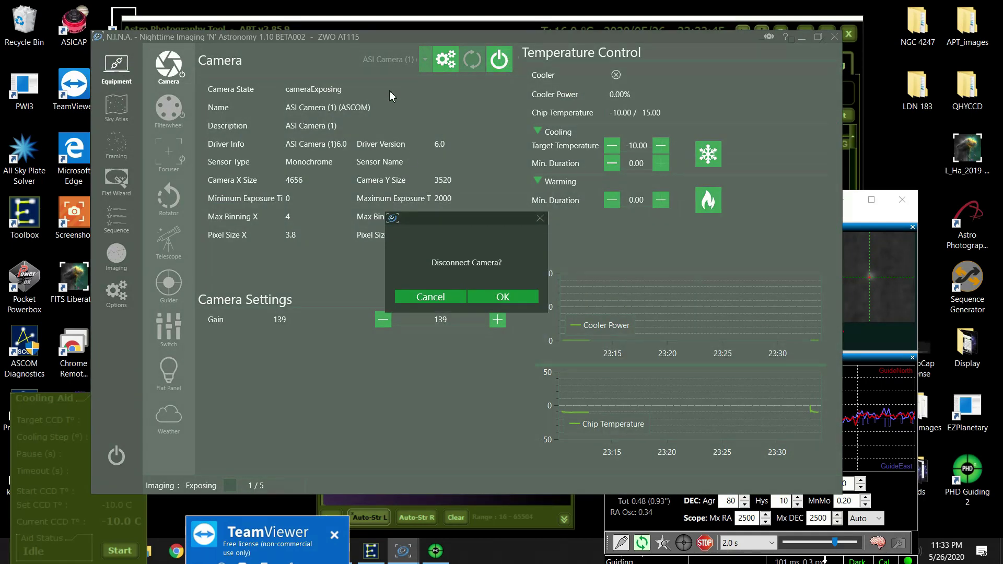
click(485, 296)
click(168, 109)
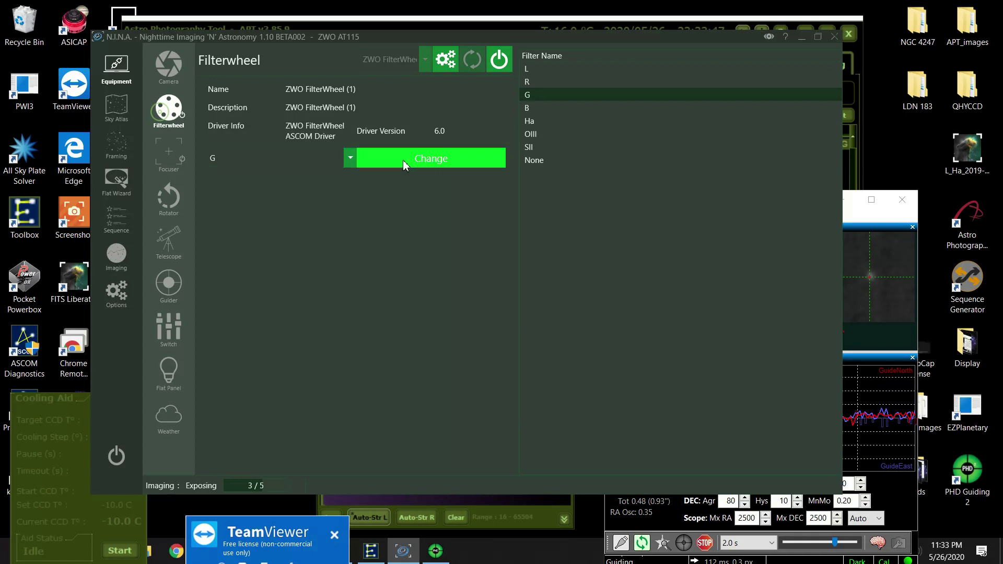
click(501, 62)
click(501, 298)
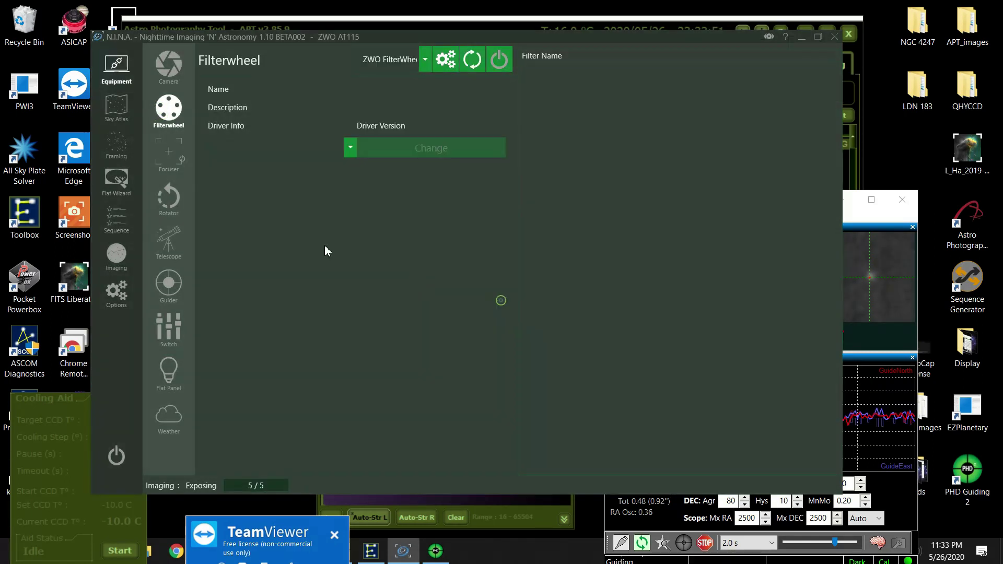
click(175, 156)
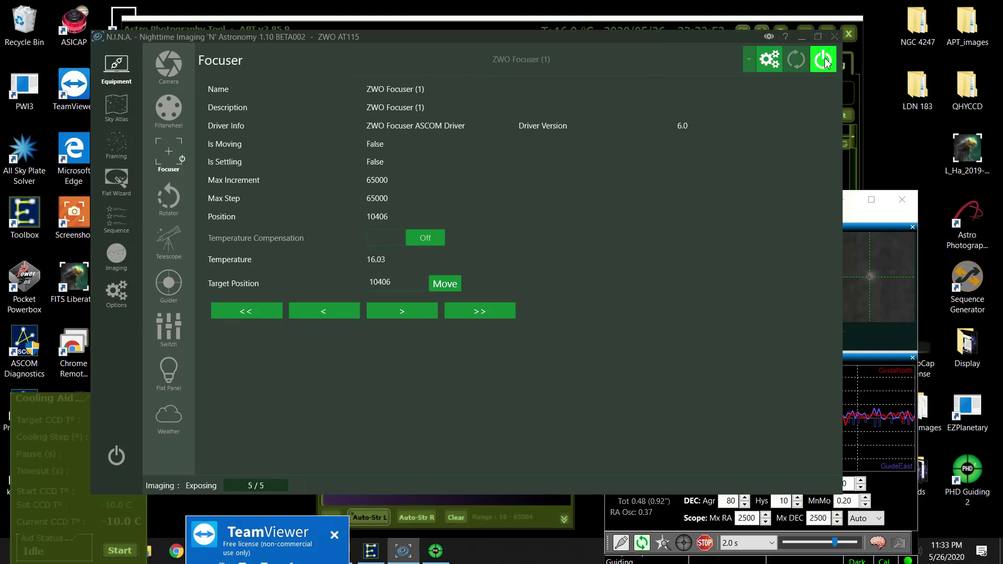
click(825, 61)
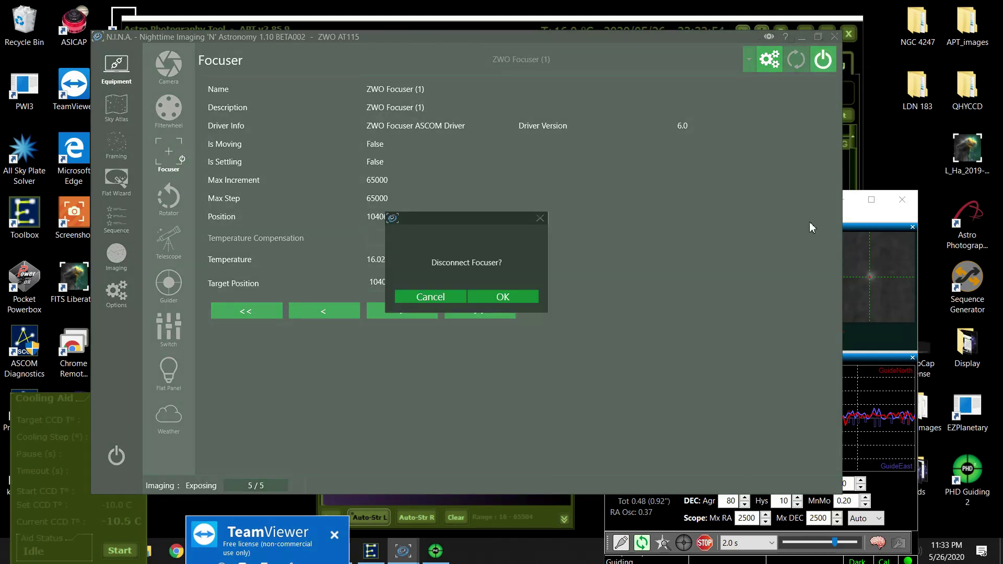
click(521, 297)
Close N.I.N.A., return to APT and run the LDN 183 LRGB (Clone) plan of 40 G exposures
click(771, 98)
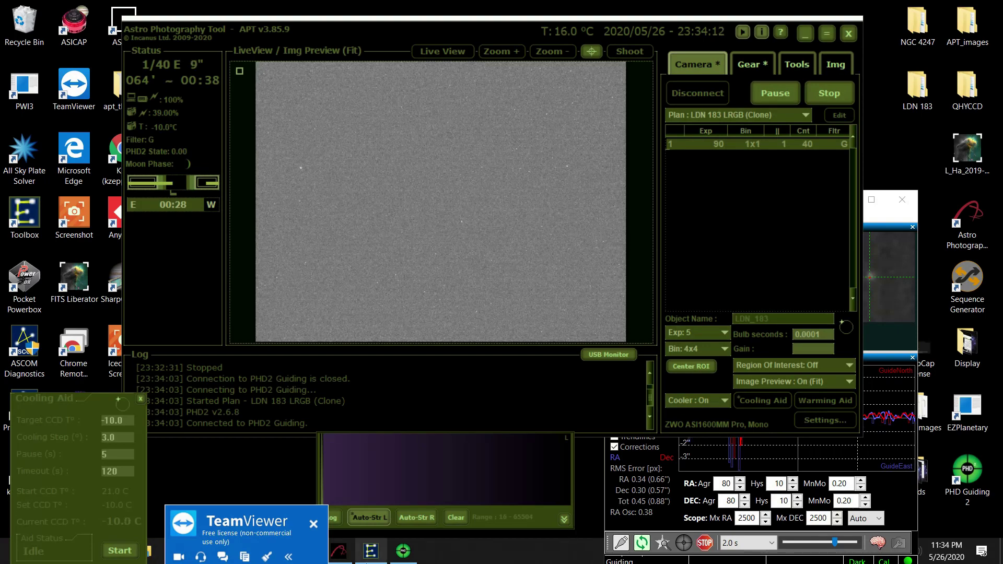
mouse_move(411, 559)
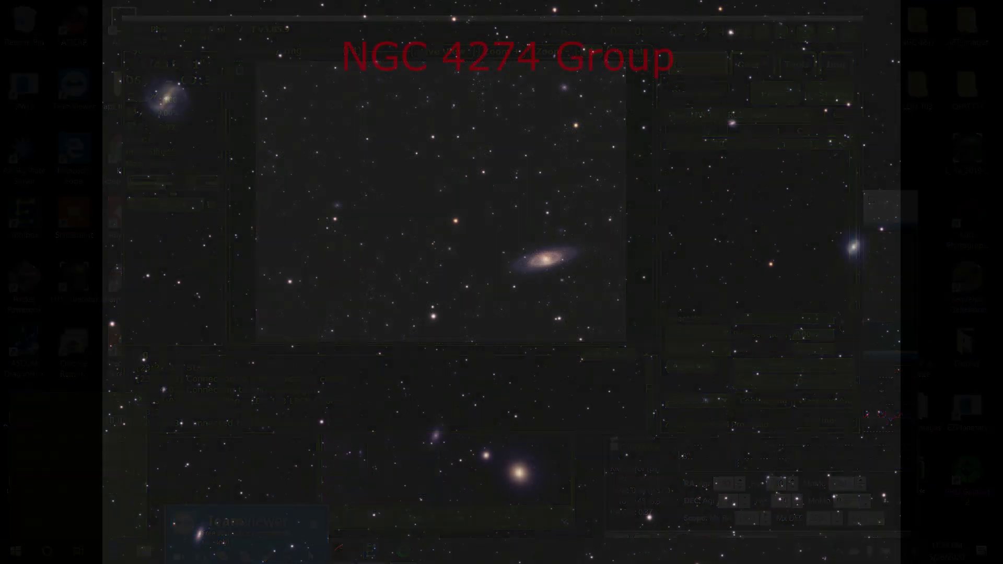